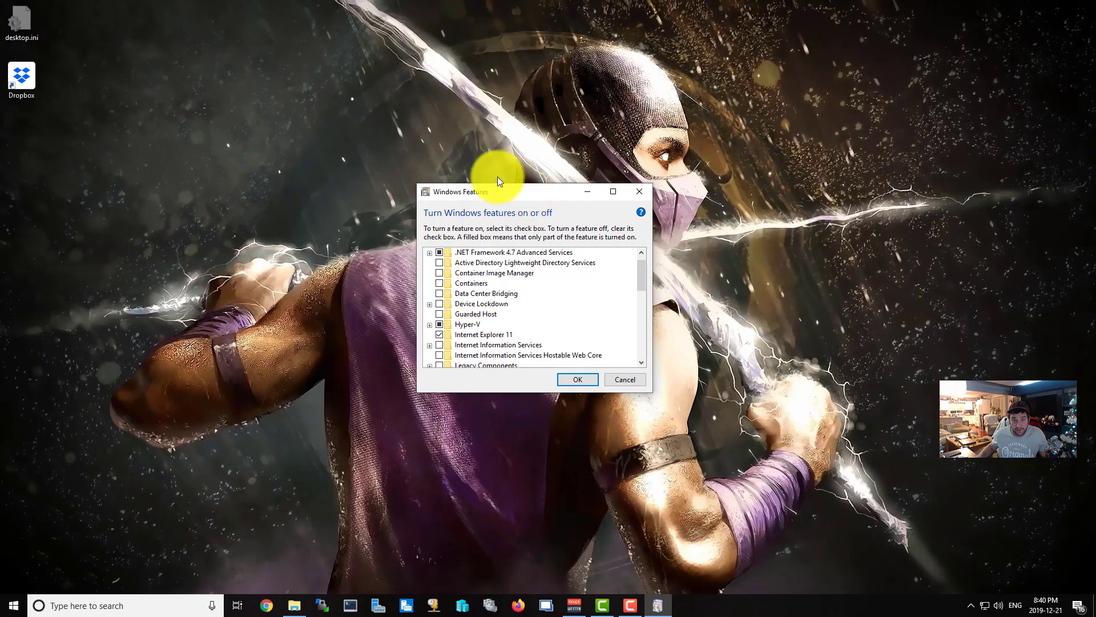
# Tick Hyper-V Platform, with its Hypervisor and Services components, in Windows Features and apply.
pyautogui.moveTo(500, 191); pyautogui.dragTo(479, 153)
pyautogui.click(408, 285)
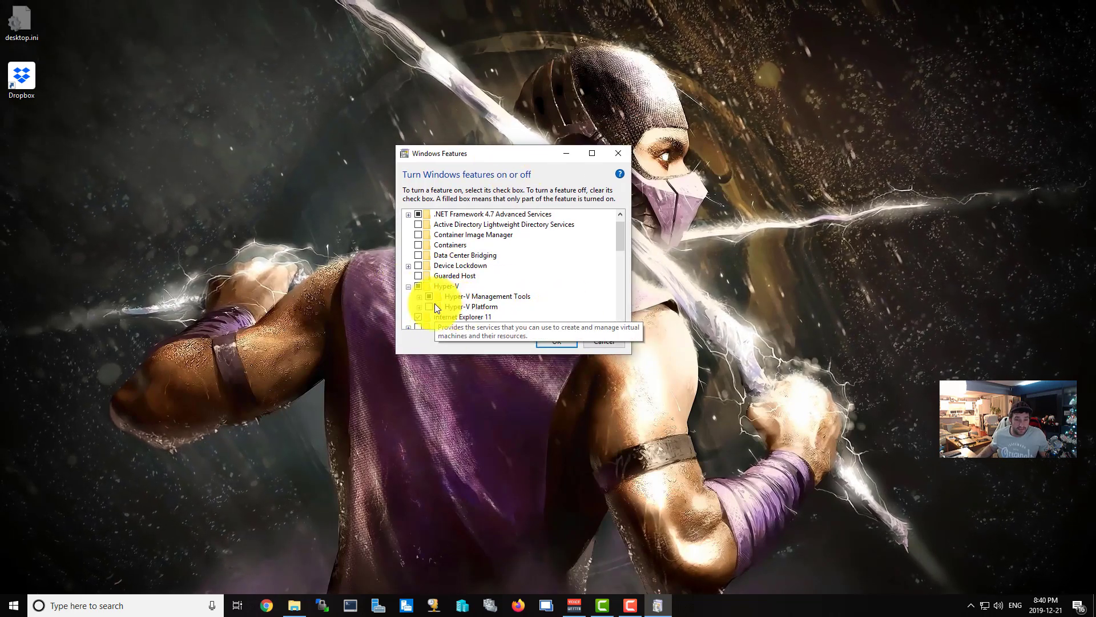
pyautogui.click(420, 308)
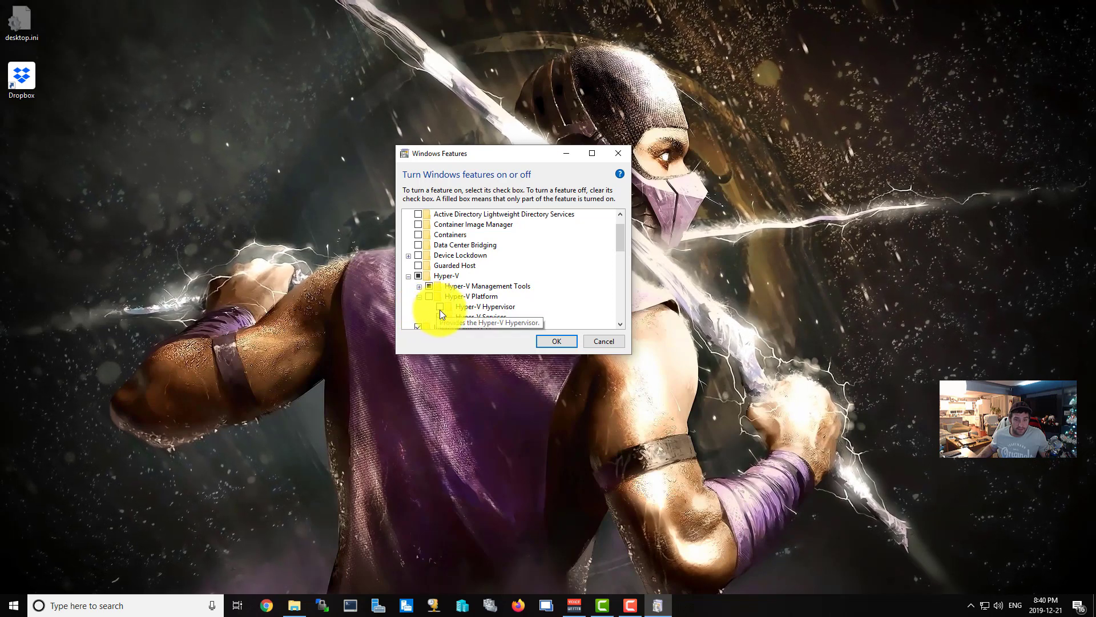
pyautogui.click(440, 307)
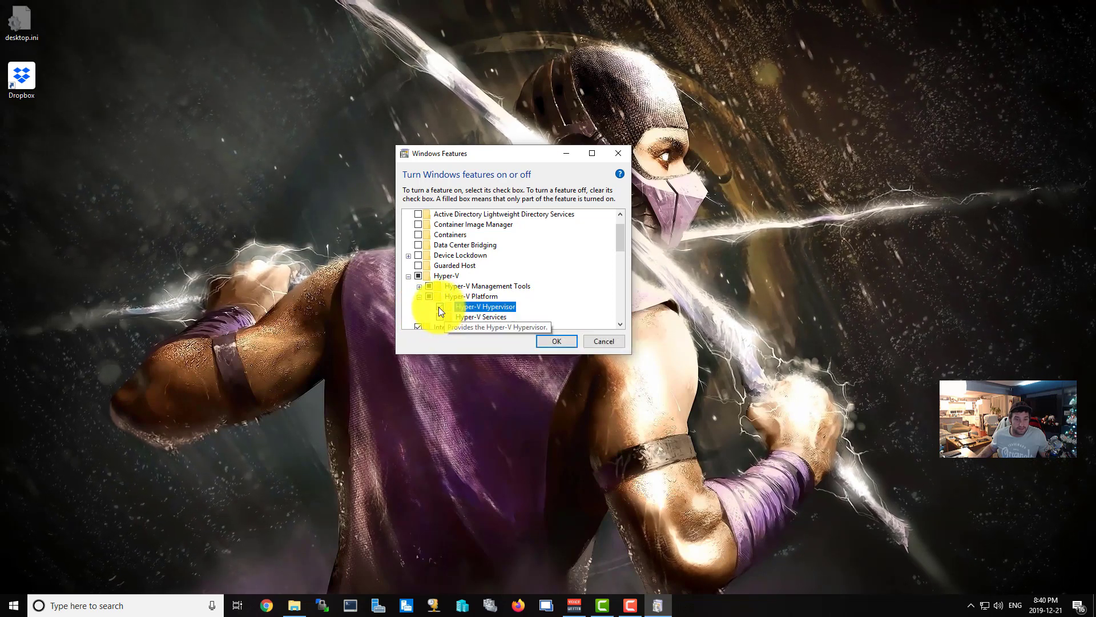
pyautogui.click(442, 318)
pyautogui.click(429, 297)
pyautogui.click(429, 296)
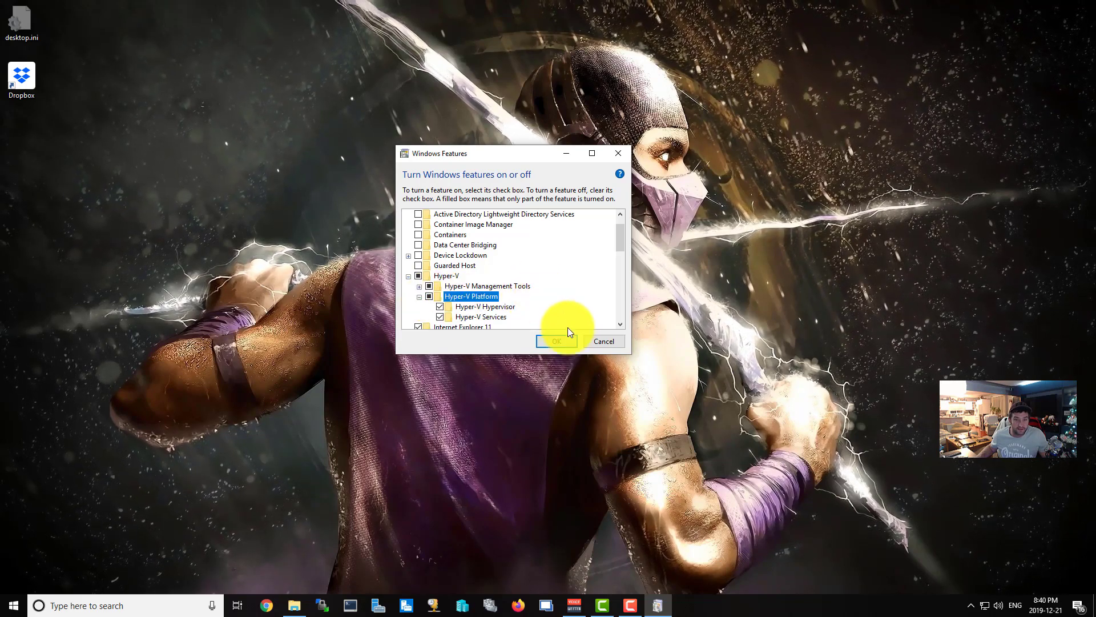
pyautogui.click(561, 340)
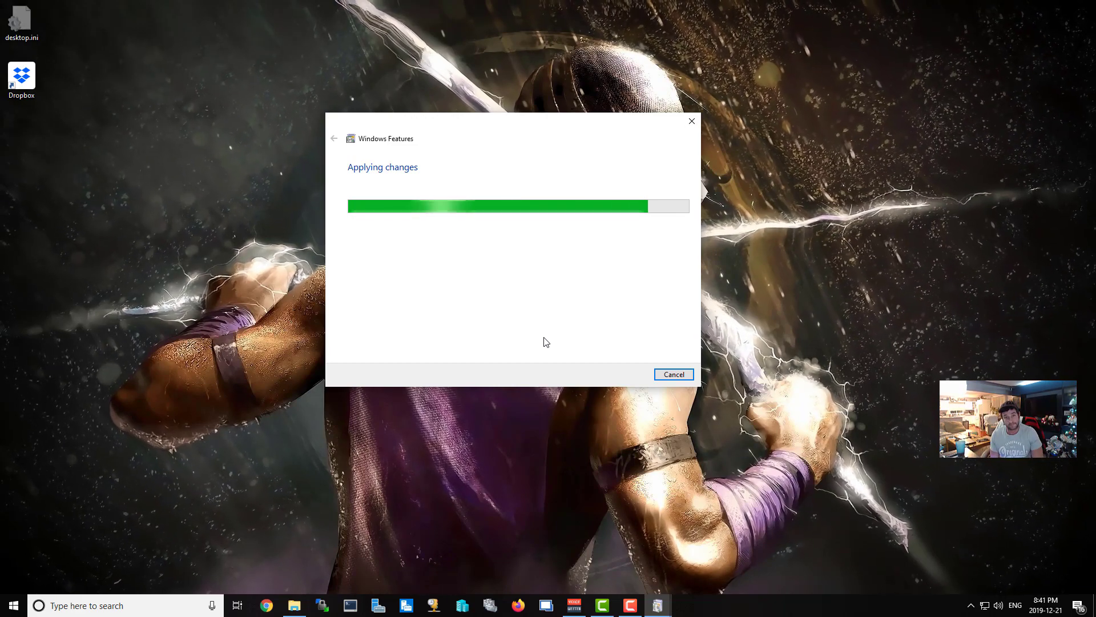
# Let the Hyper-V feature changes finish so Windows Features closes to the desktop.
pyautogui.click(544, 337)
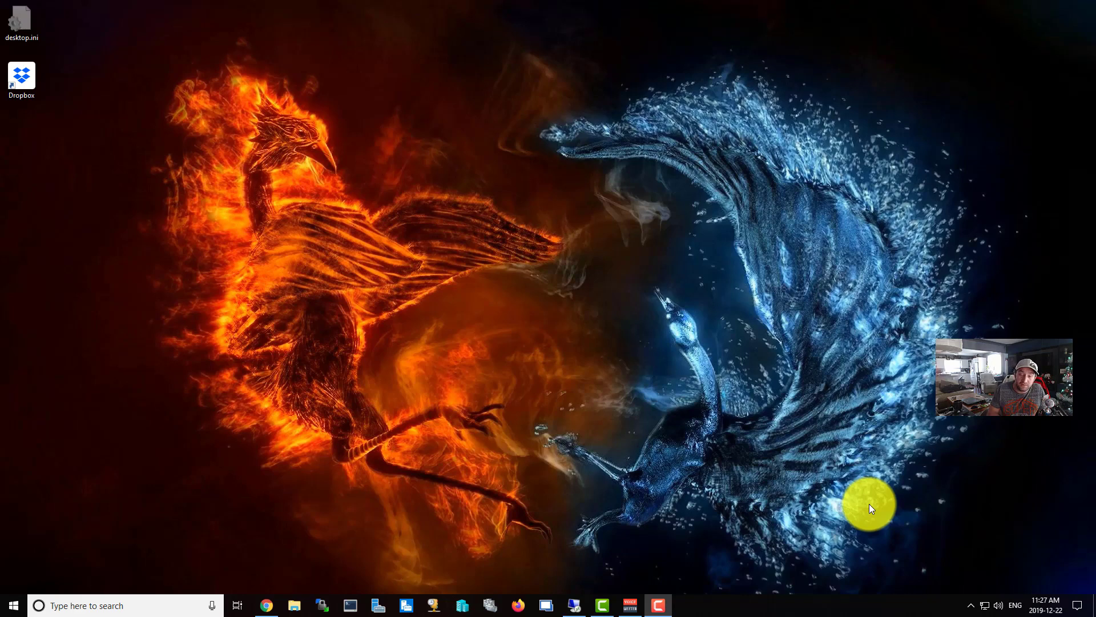
# Search Windows for 'hyper' and launch Hyper-V Manager from the results.
pyautogui.click(599, 336)
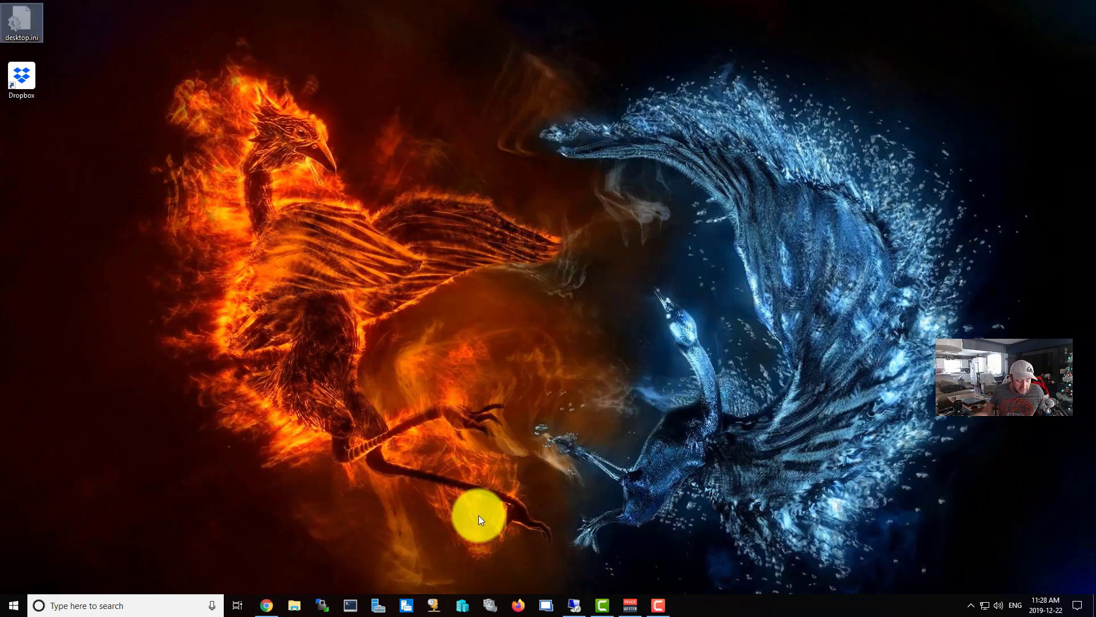
pyautogui.click(109, 606)
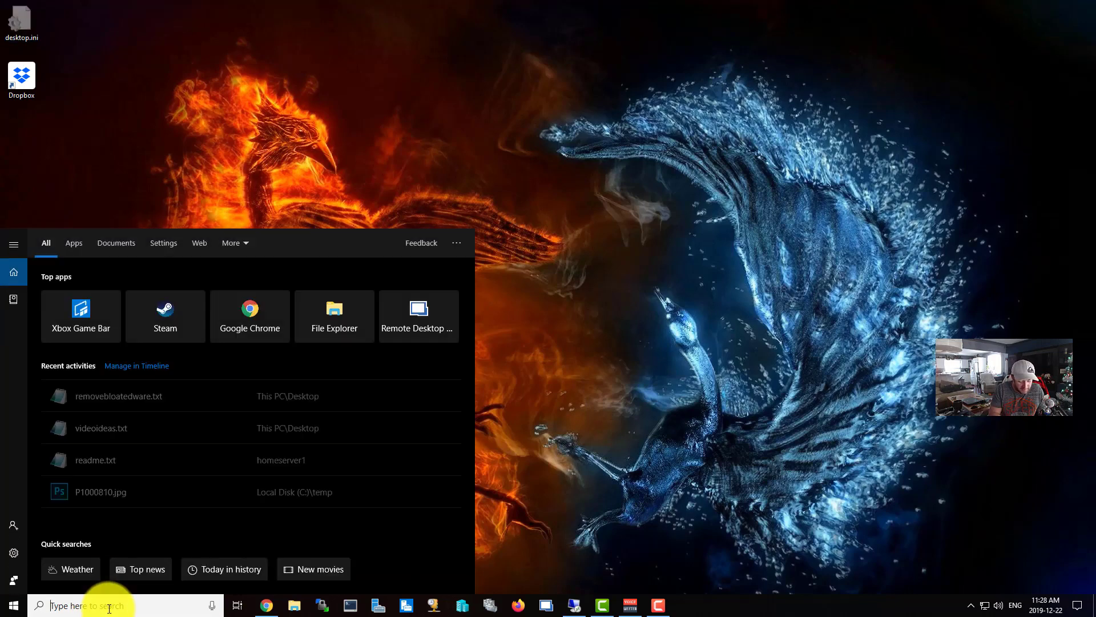
pyautogui.write('hyper')
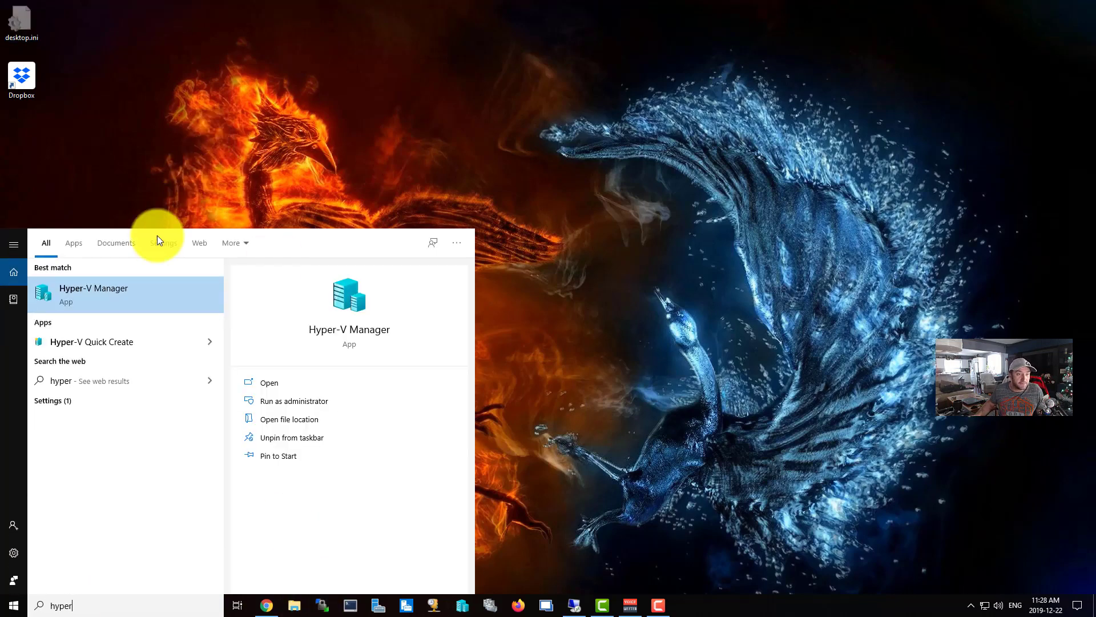
pyautogui.click(118, 291)
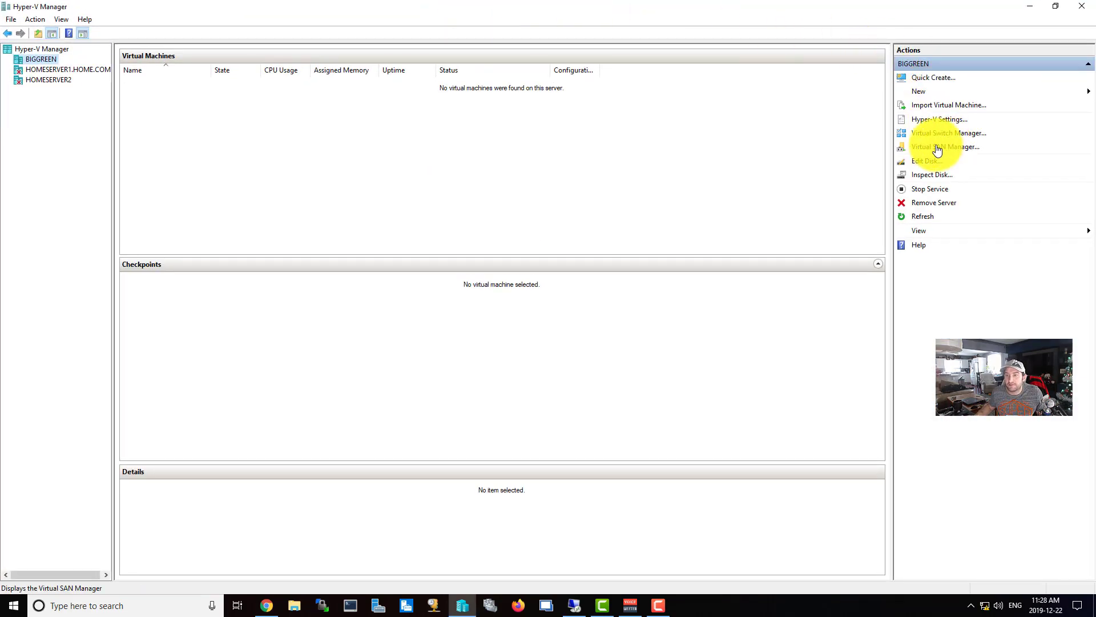
# In Virtual Switch Manager, create a new external virtual switch and name it 'External'.
pyautogui.click(940, 134)
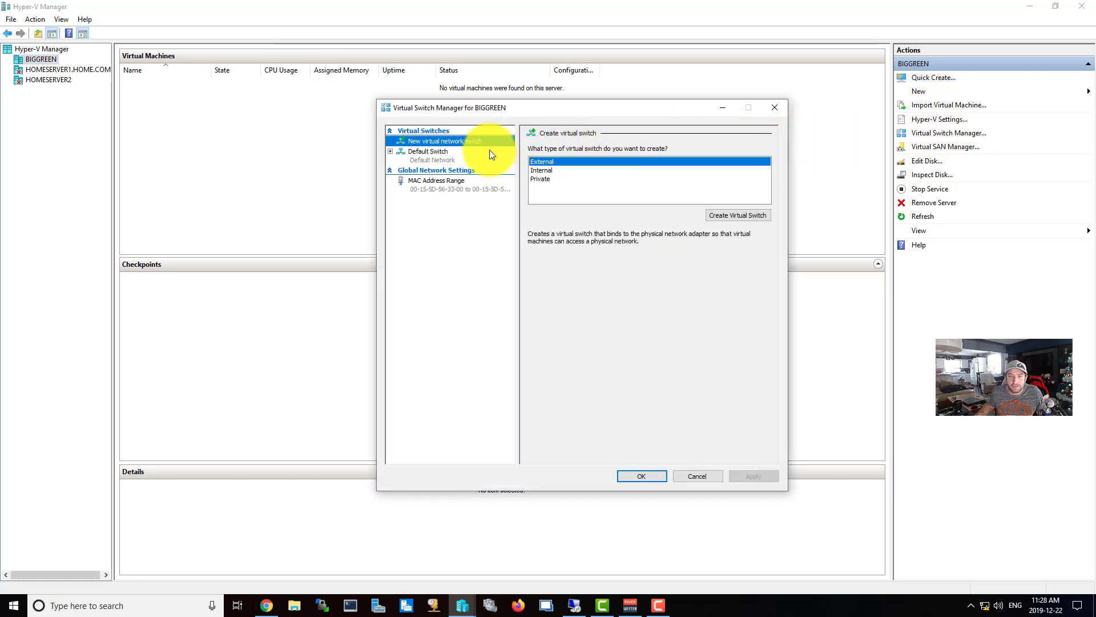
pyautogui.click(433, 160)
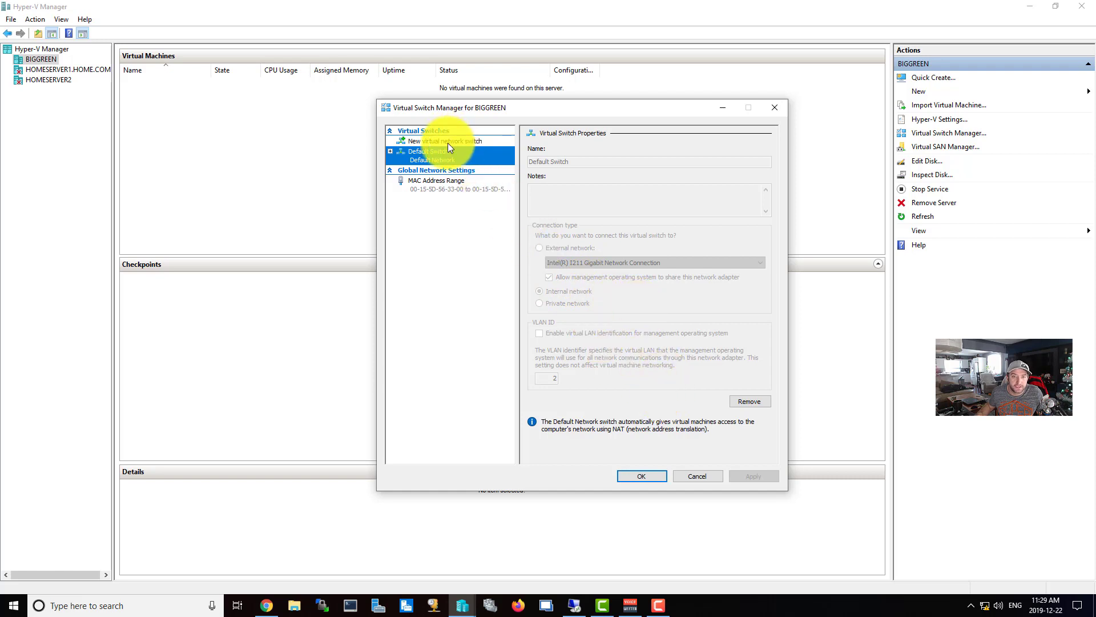
pyautogui.click(463, 141)
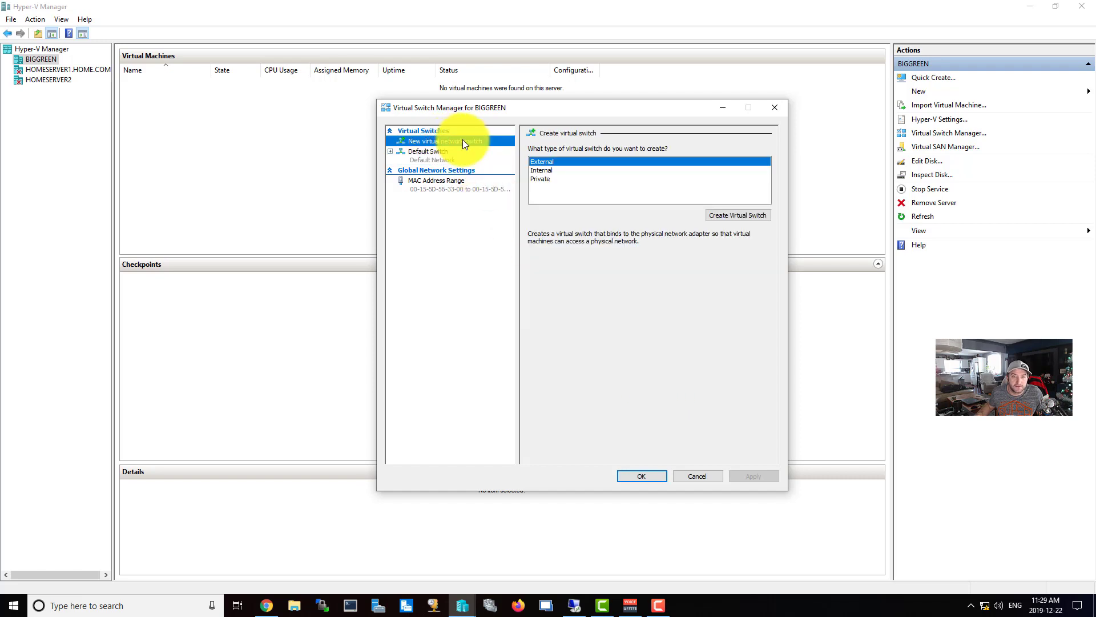
pyautogui.click(744, 220)
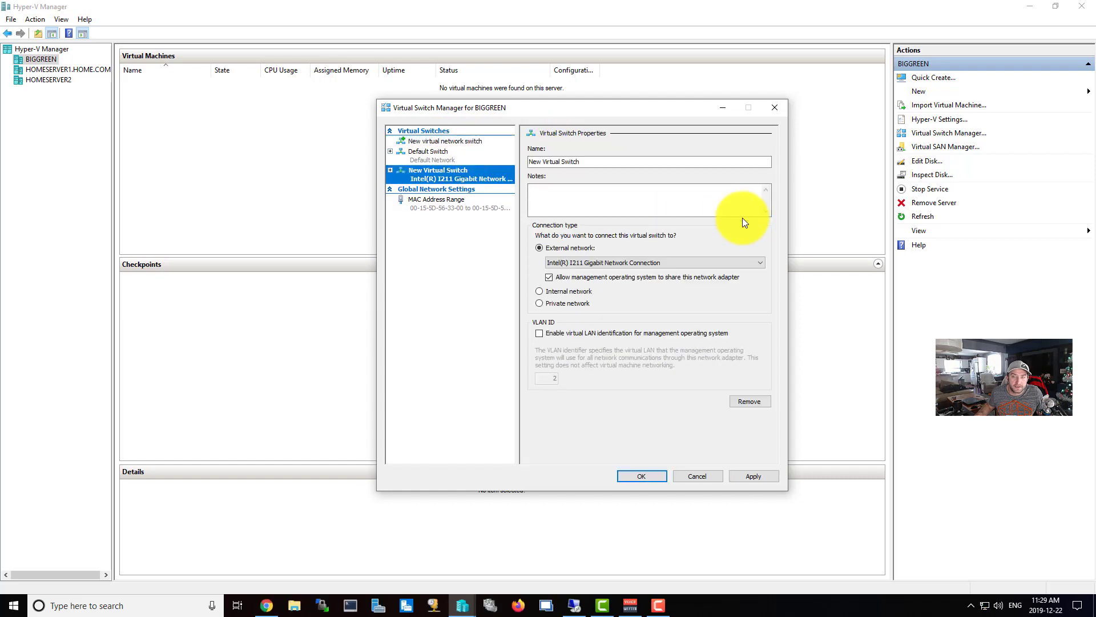
pyautogui.click(607, 163)
pyautogui.moveTo(607, 164); pyautogui.dragTo(507, 162)
pyautogui.write('E')
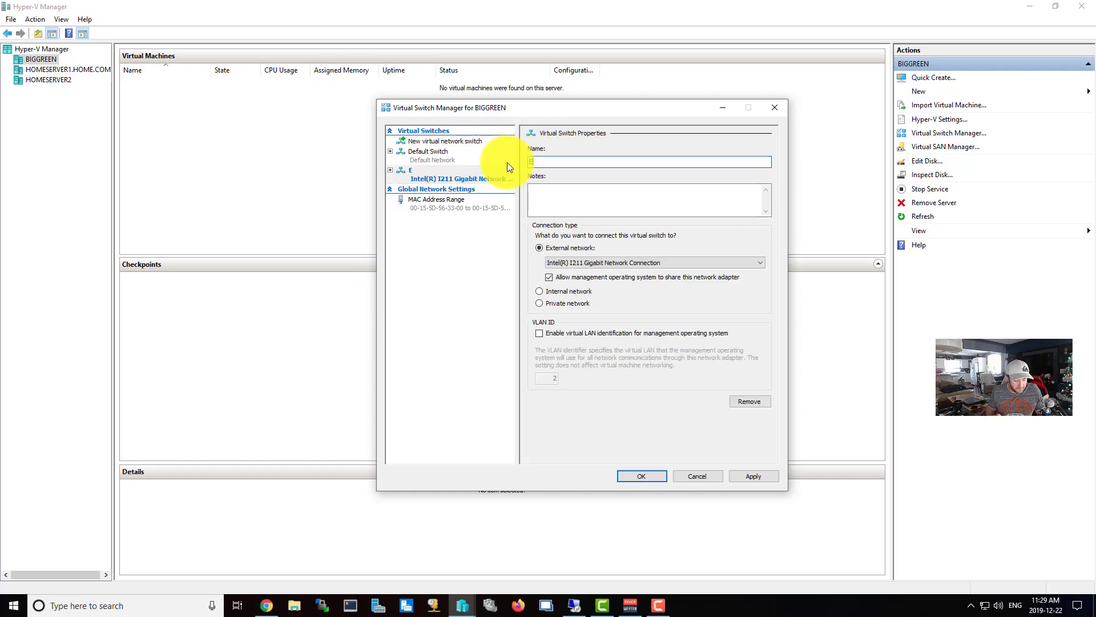
pyautogui.write('xternal')
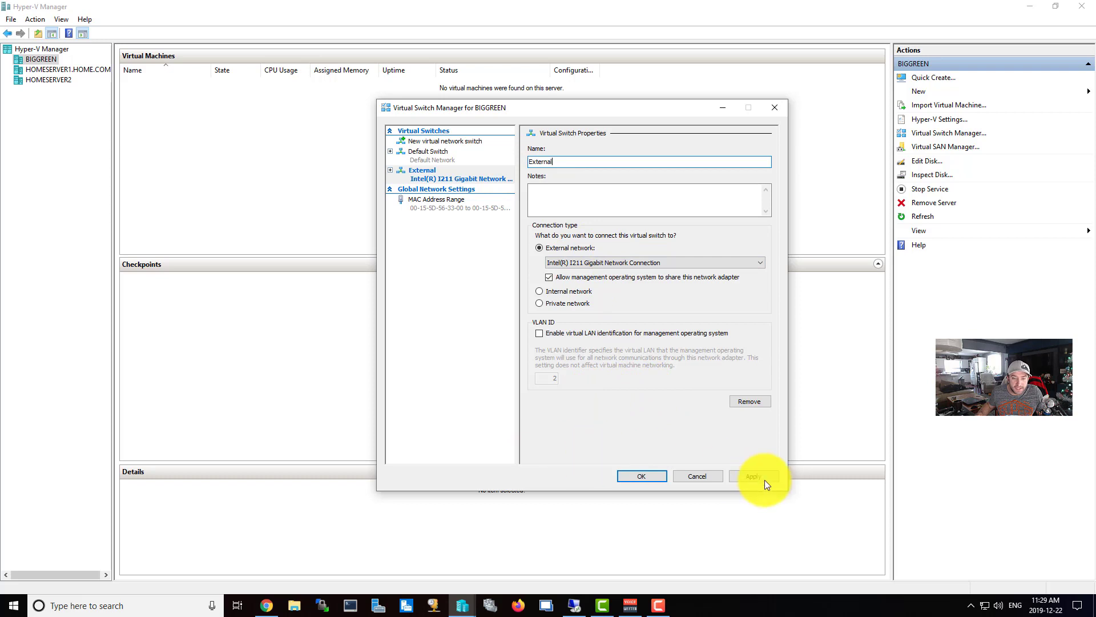
# Open the network adapter list via Network & Internet settings and Network and Sharing Center.
pyautogui.rightClick(985, 608)
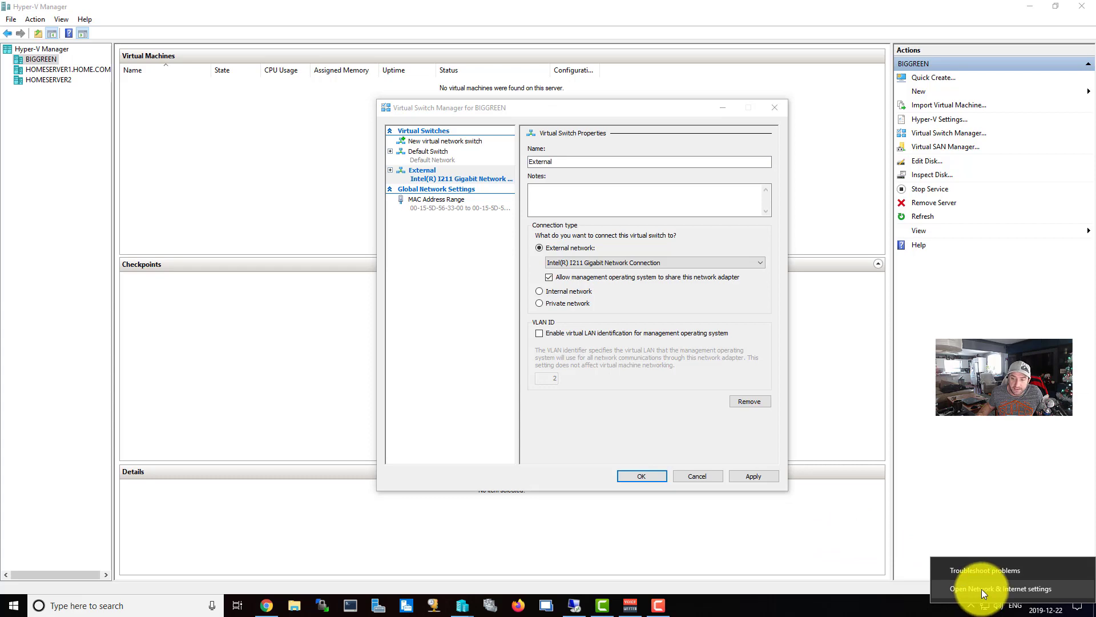
pyautogui.click(982, 588)
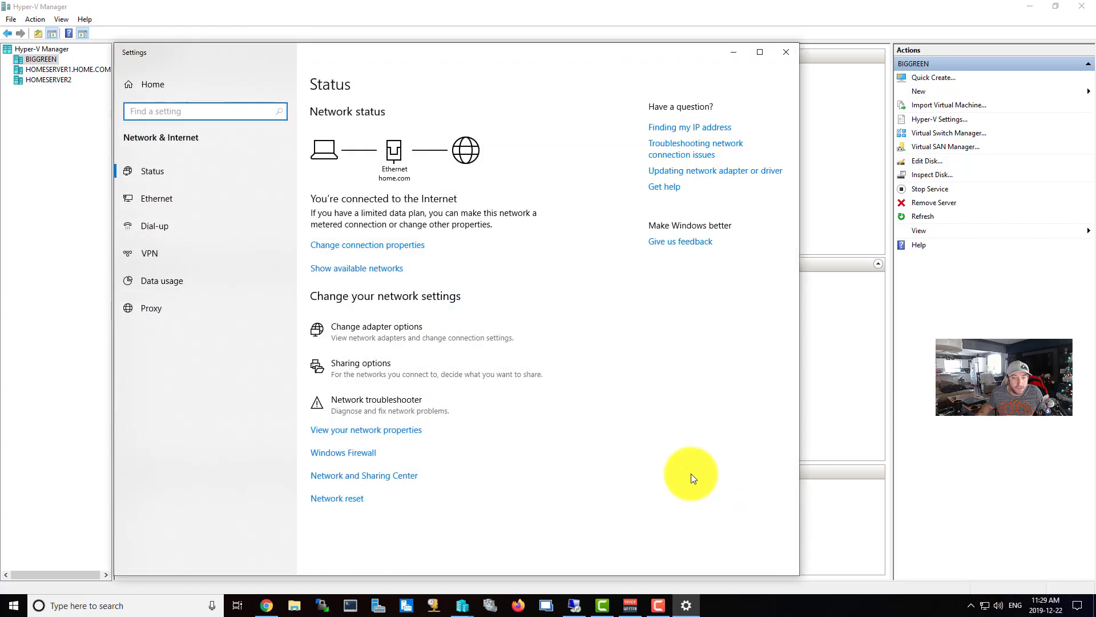
pyautogui.click(394, 483)
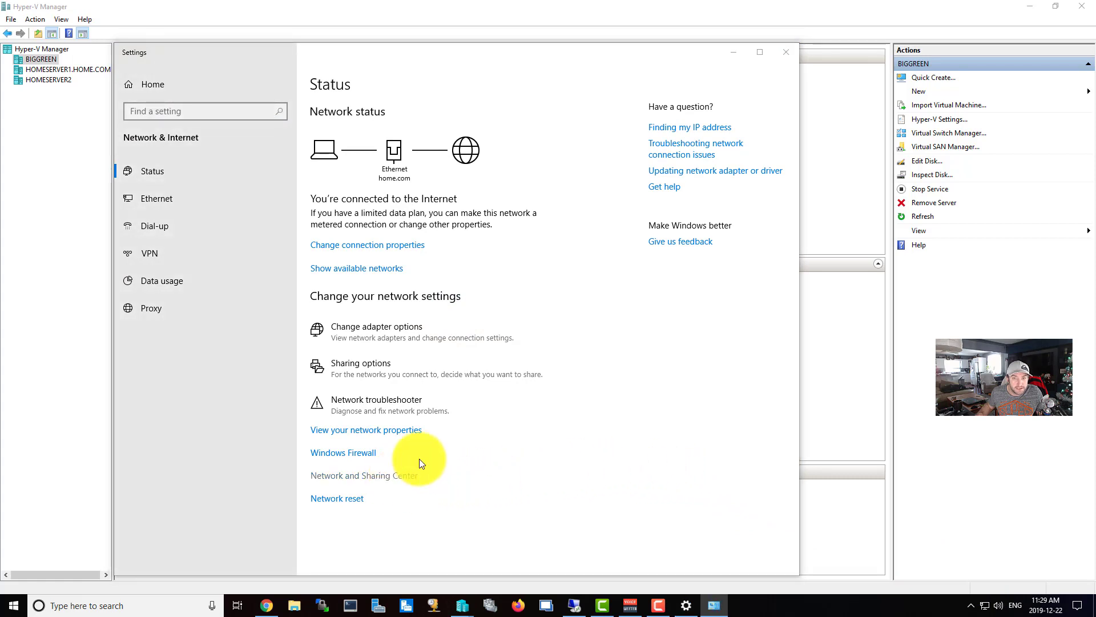
pyautogui.moveTo(868, 228); pyautogui.dragTo(512, 2)
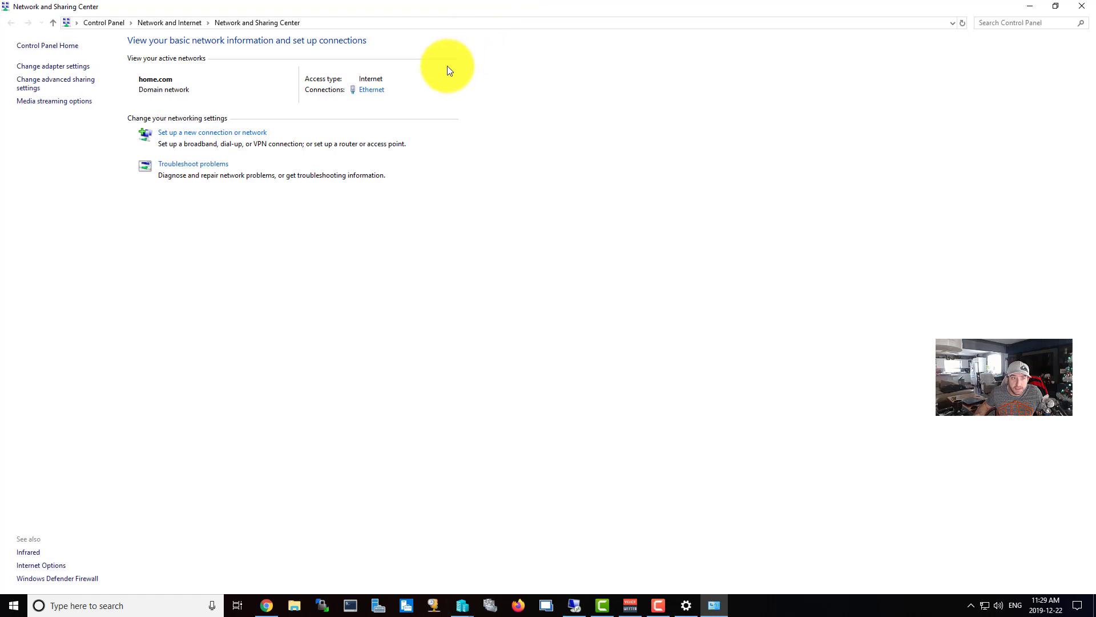
pyautogui.click(65, 71)
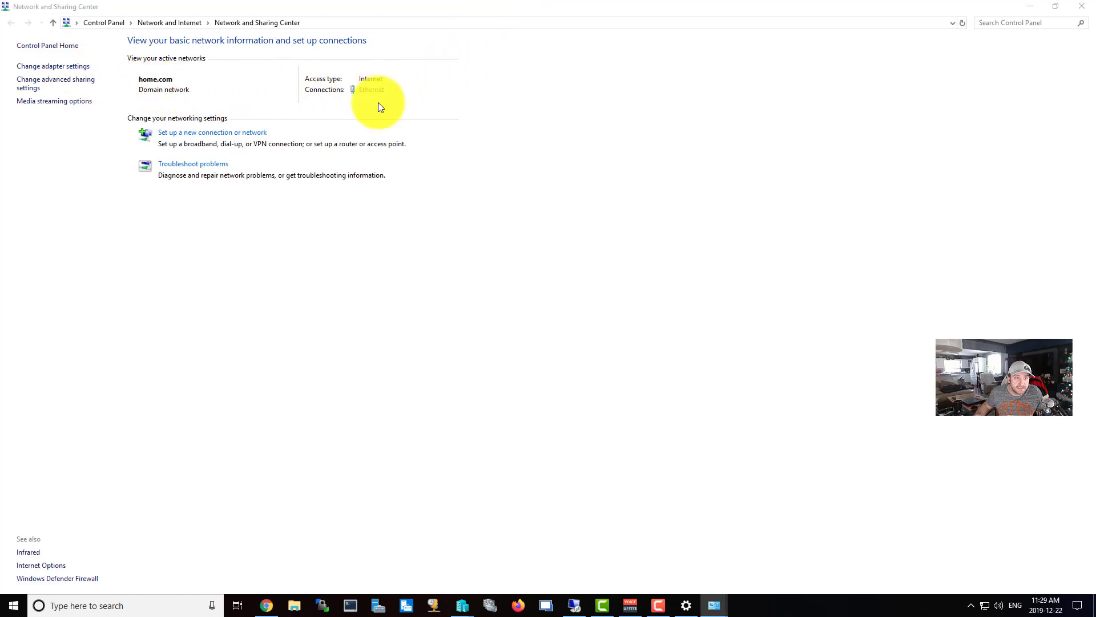
pyautogui.doubleClick(633, 5)
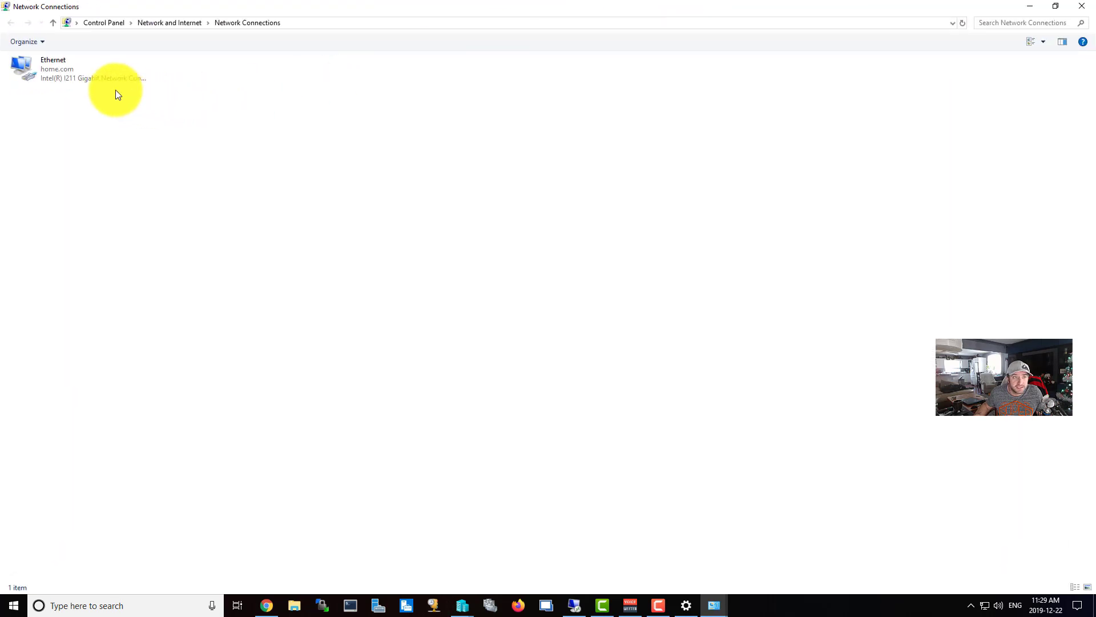
# Inspect the Ethernet adapter's properties, then minimize both Control Panel windows.
pyautogui.click(87, 78)
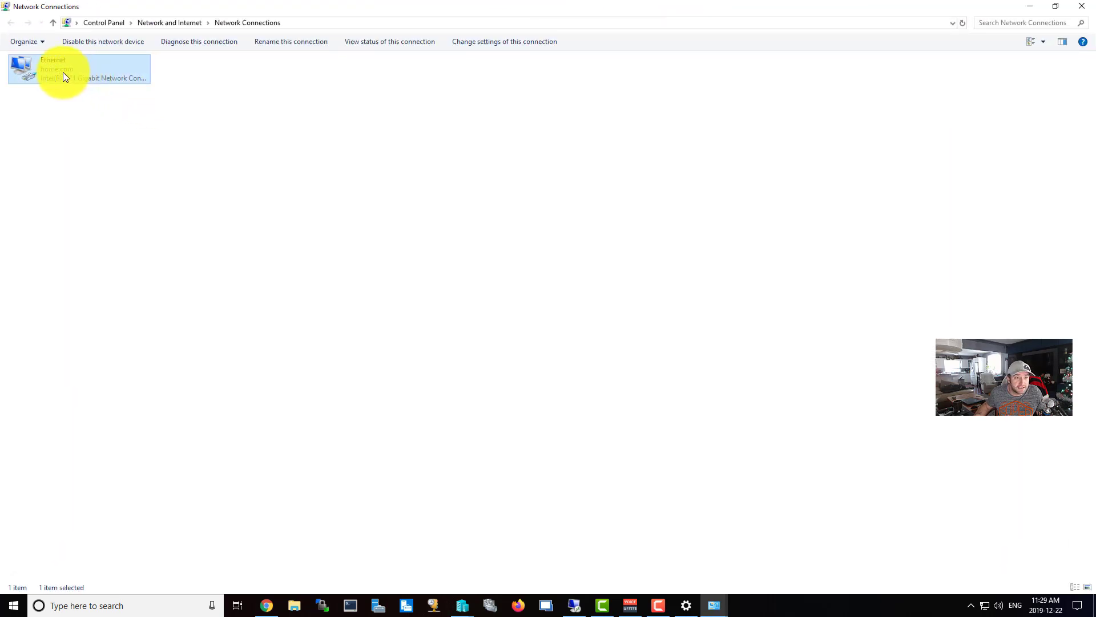
pyautogui.rightClick(101, 68)
pyautogui.click(150, 178)
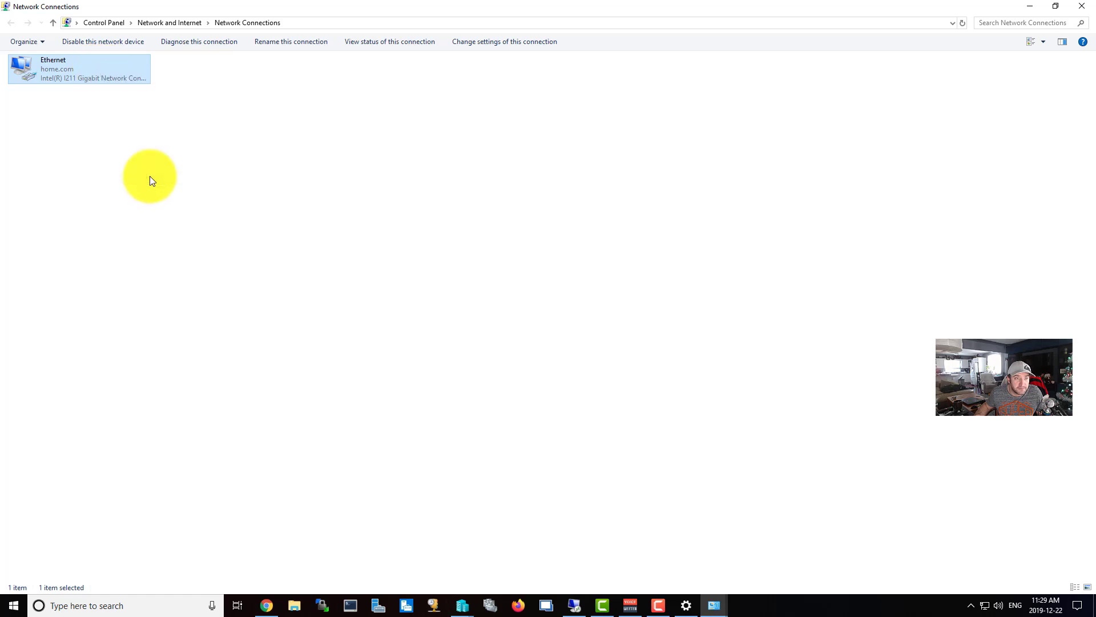
pyautogui.scroll(-2, 152, 182)
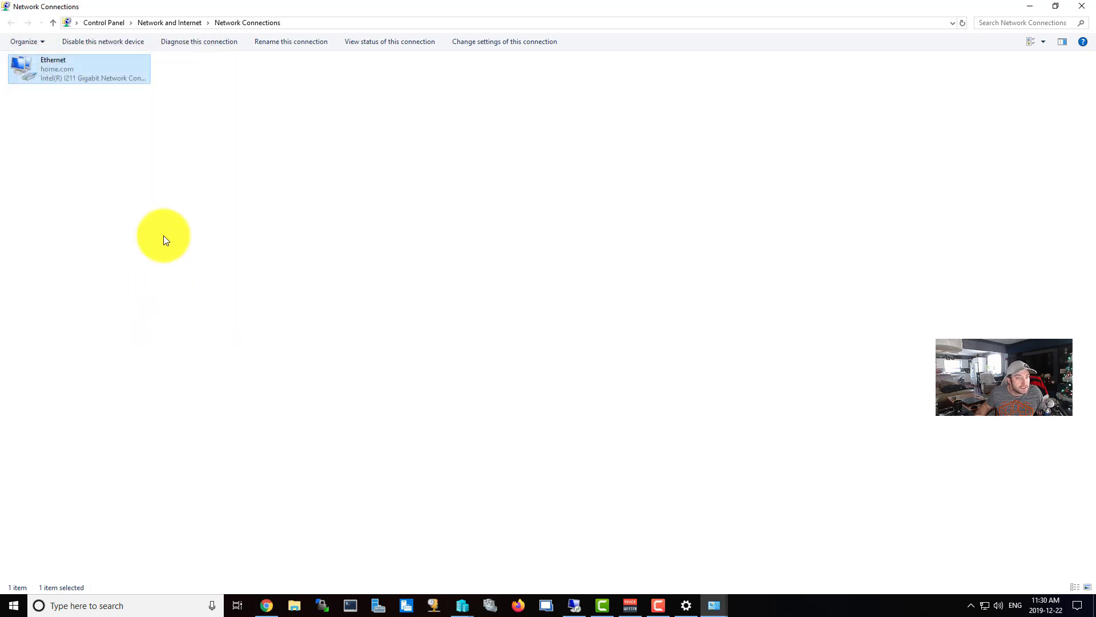
pyautogui.click(1030, 6)
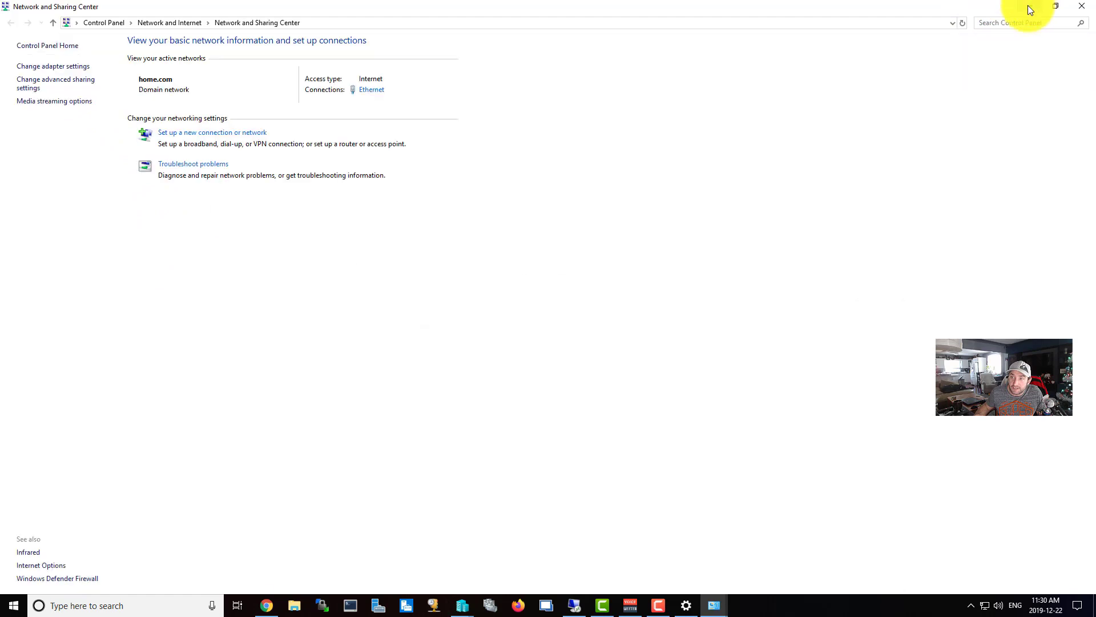
pyautogui.click(1030, 6)
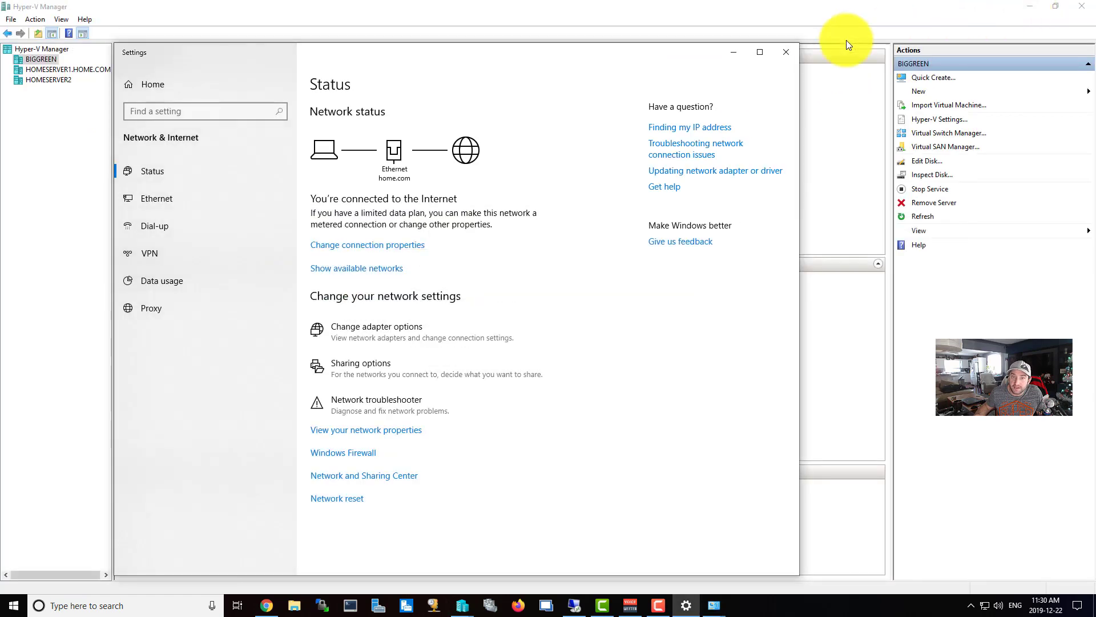
# Bind the External switch to the Intel I211 Gigabit adapter, apply, confirm the warning, and close.
pyautogui.click(735, 53)
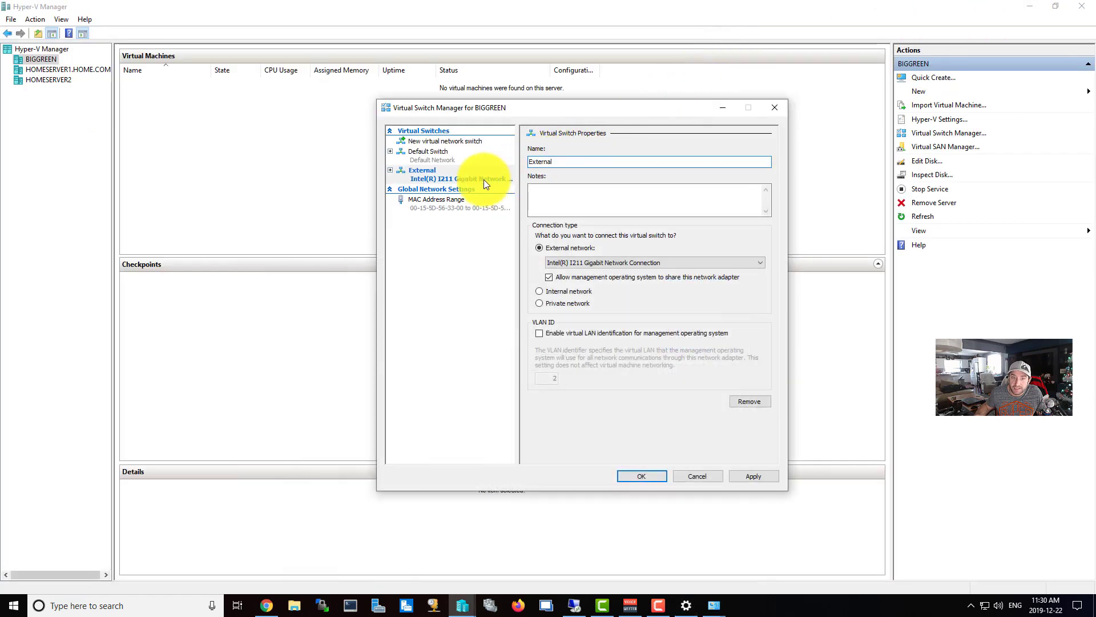
pyautogui.moveTo(506, 104); pyautogui.dragTo(366, 100)
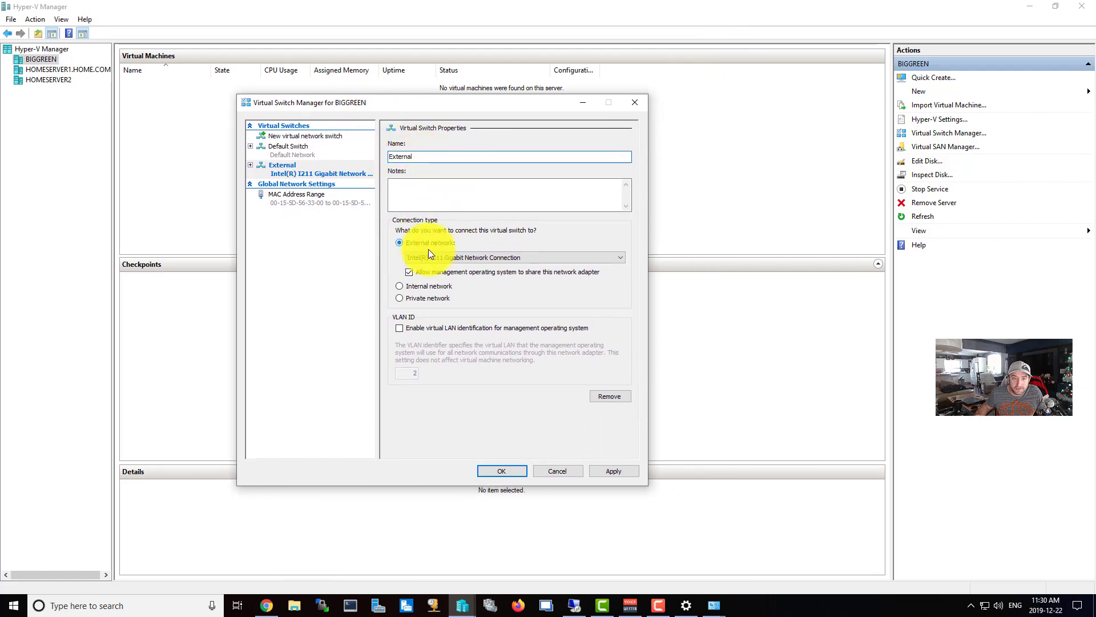
pyautogui.click(460, 256)
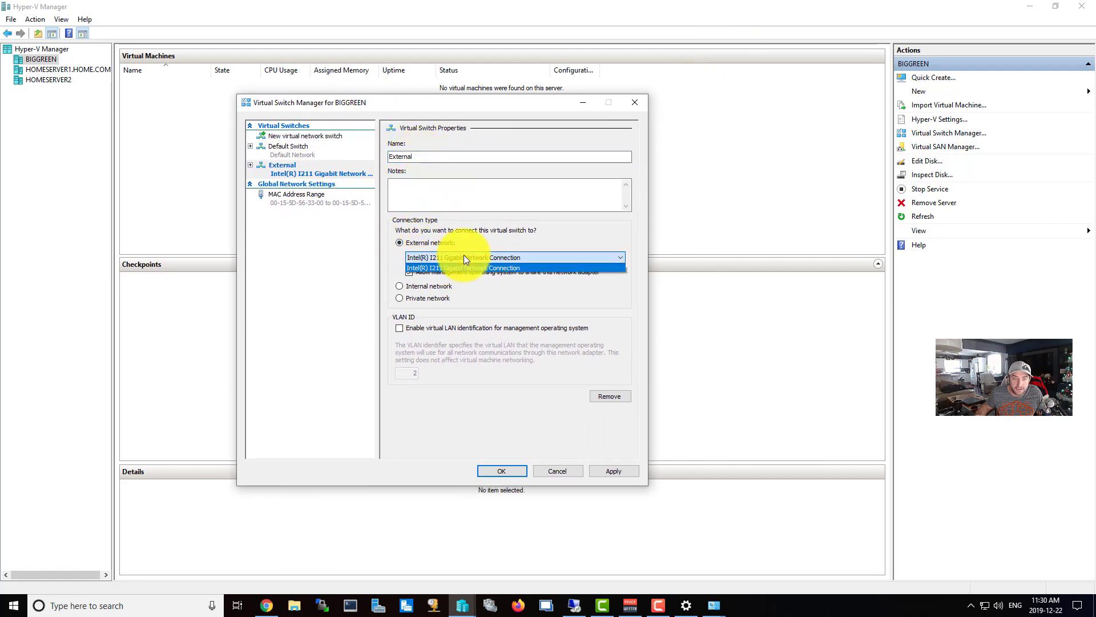
pyautogui.click(458, 266)
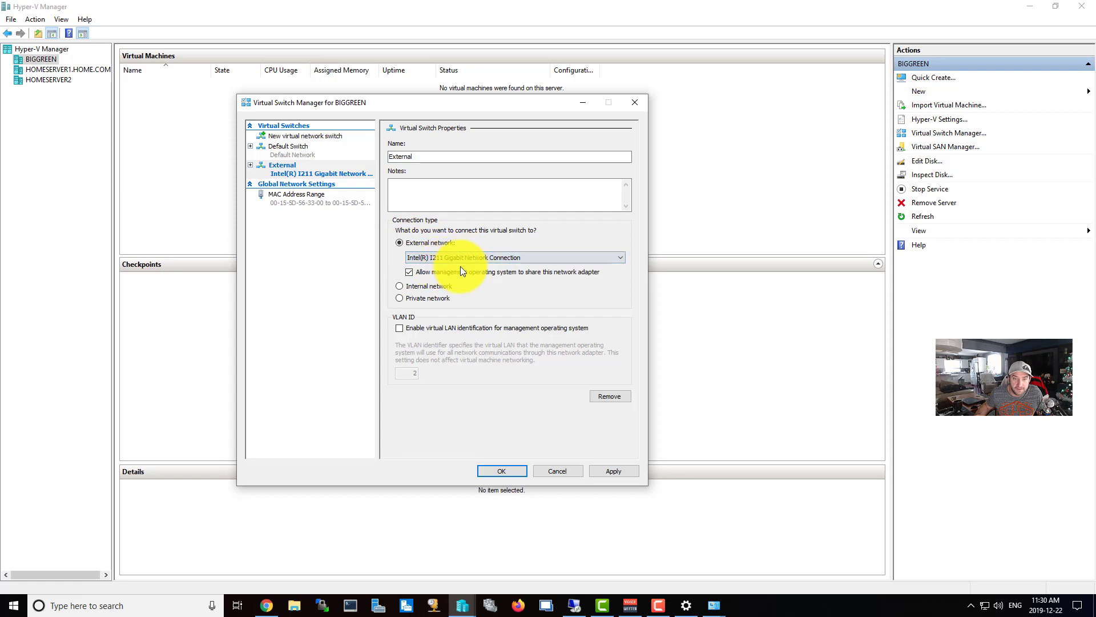
pyautogui.click(616, 473)
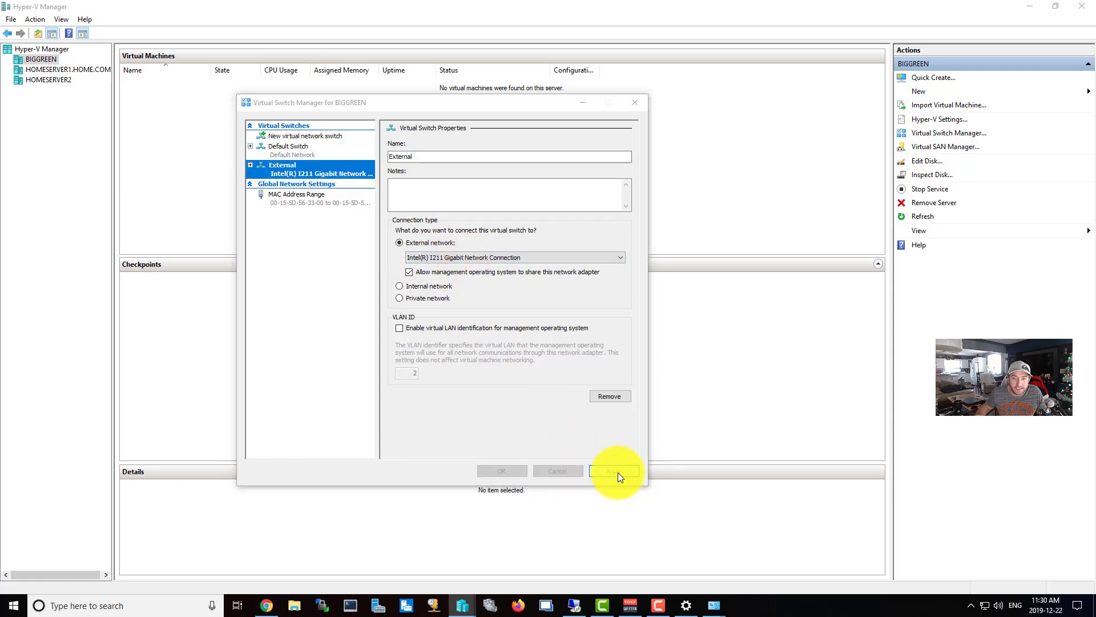
pyautogui.click(474, 330)
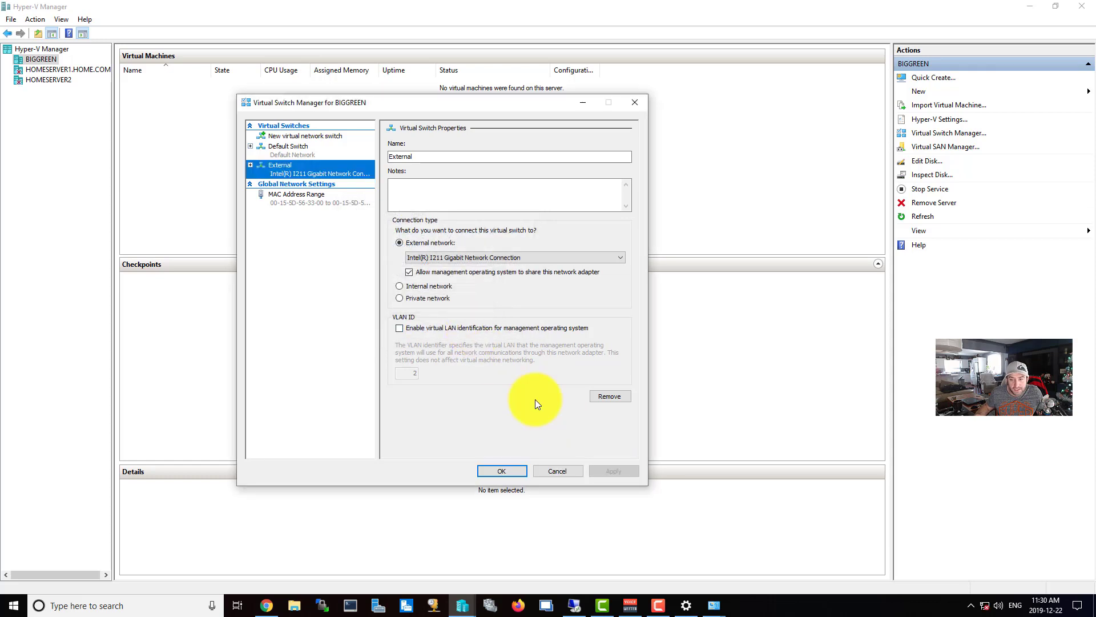
pyautogui.click(509, 471)
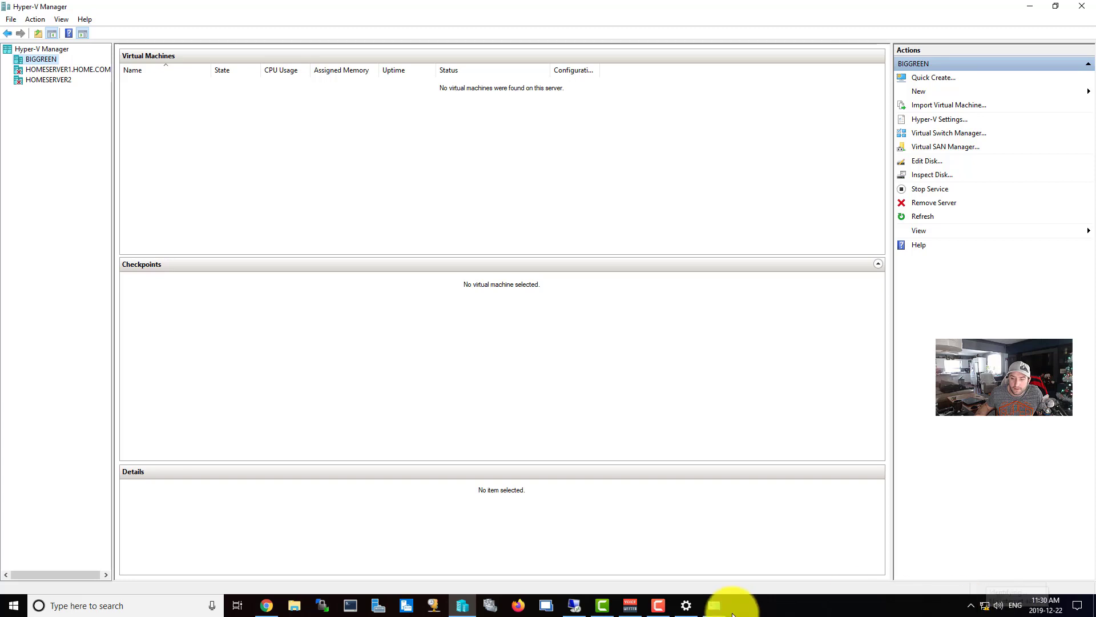
pyautogui.moveTo(714, 604)
pyautogui.click(744, 572)
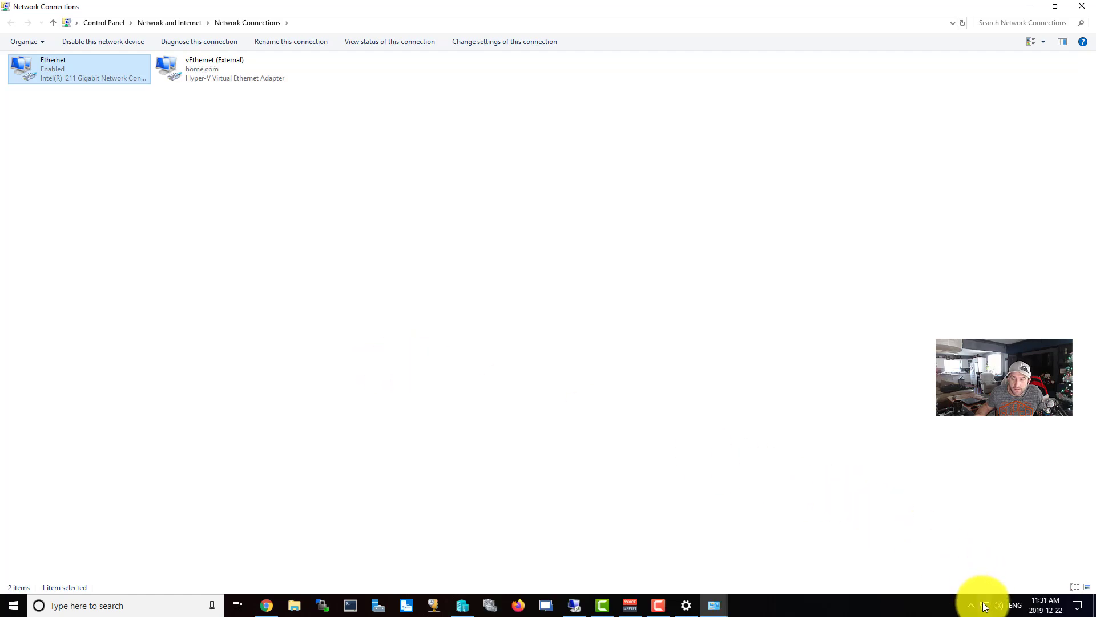
pyautogui.moveTo(984, 604)
pyautogui.click(226, 74)
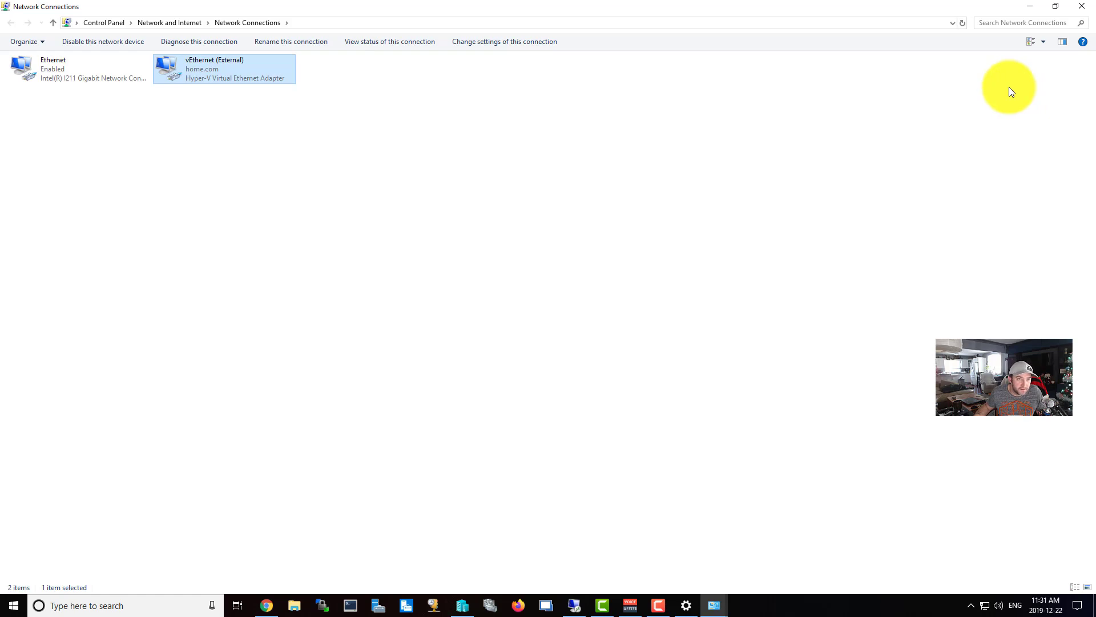
pyautogui.click(1082, 5)
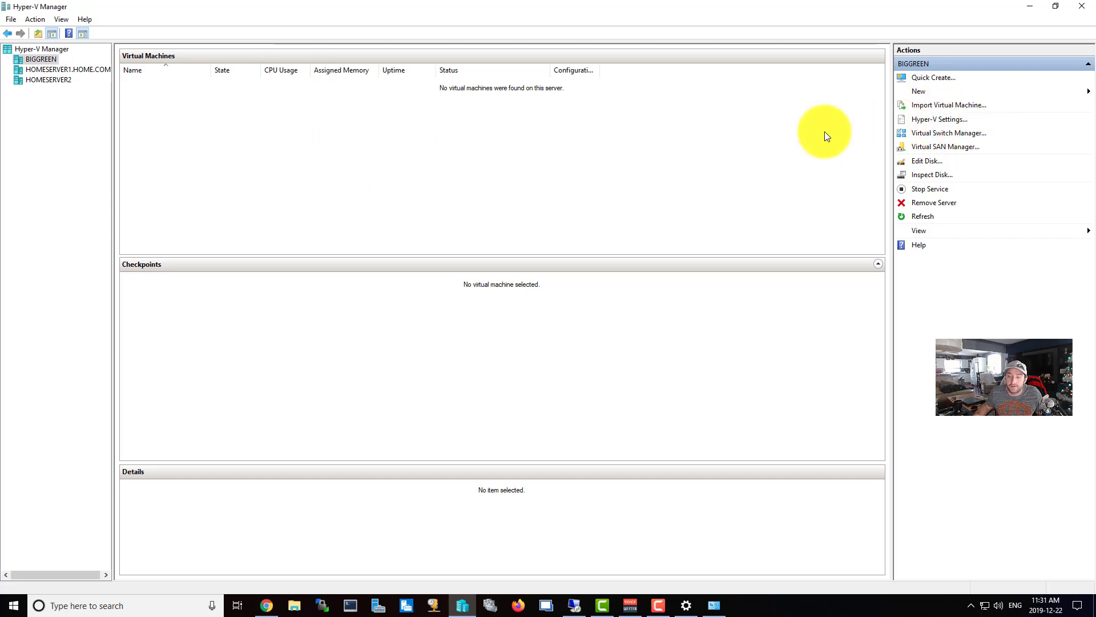
# Start a new virtual machine named 'Websites' and advance to the generation page.
pyautogui.click(936, 91)
pyautogui.click(1023, 92)
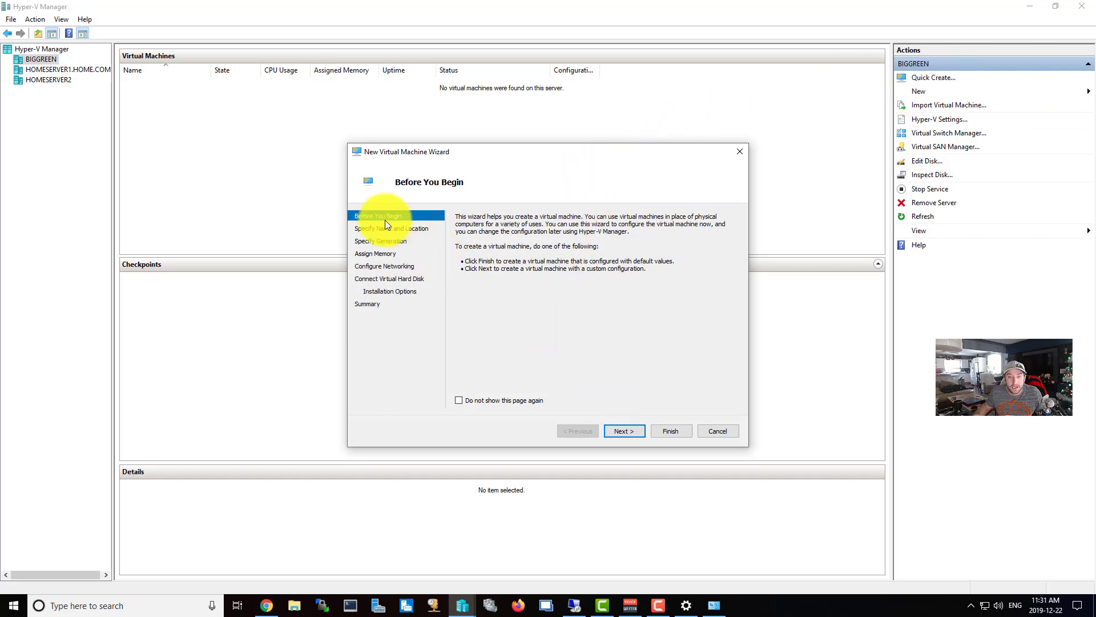
pyautogui.click(627, 432)
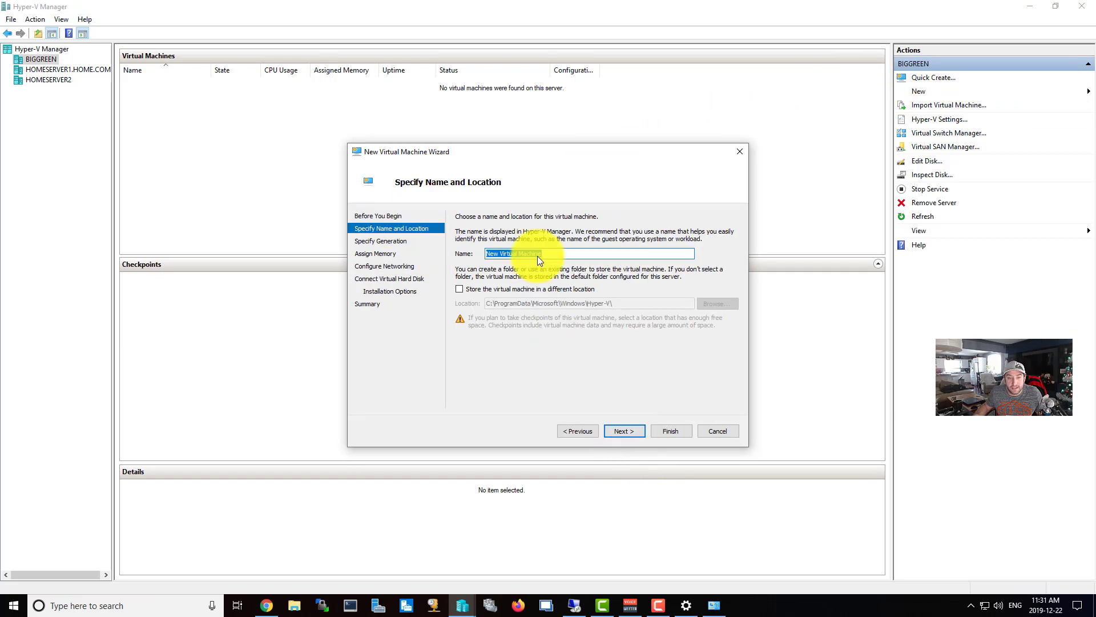
pyautogui.moveTo(489, 254); pyautogui.dragTo(551, 256)
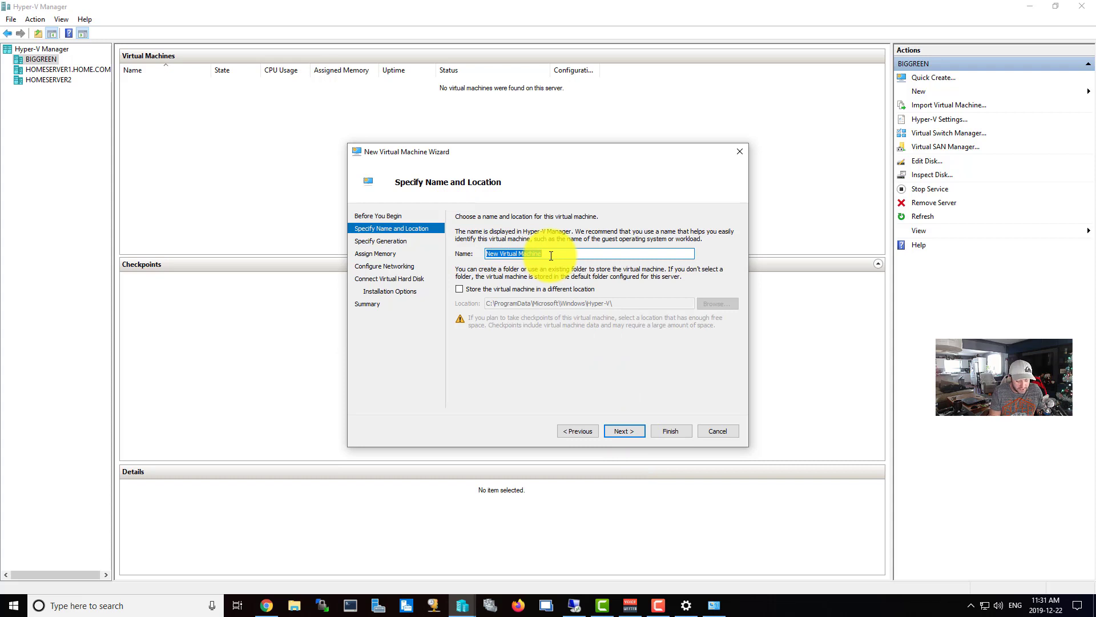
pyautogui.write('Website')
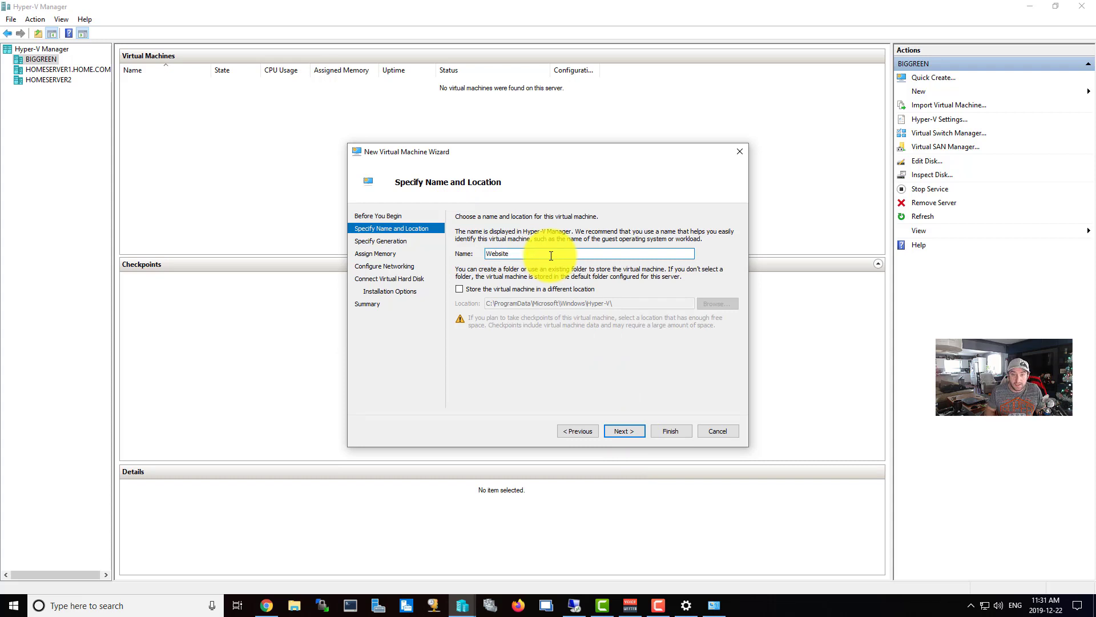
pyautogui.write('s')
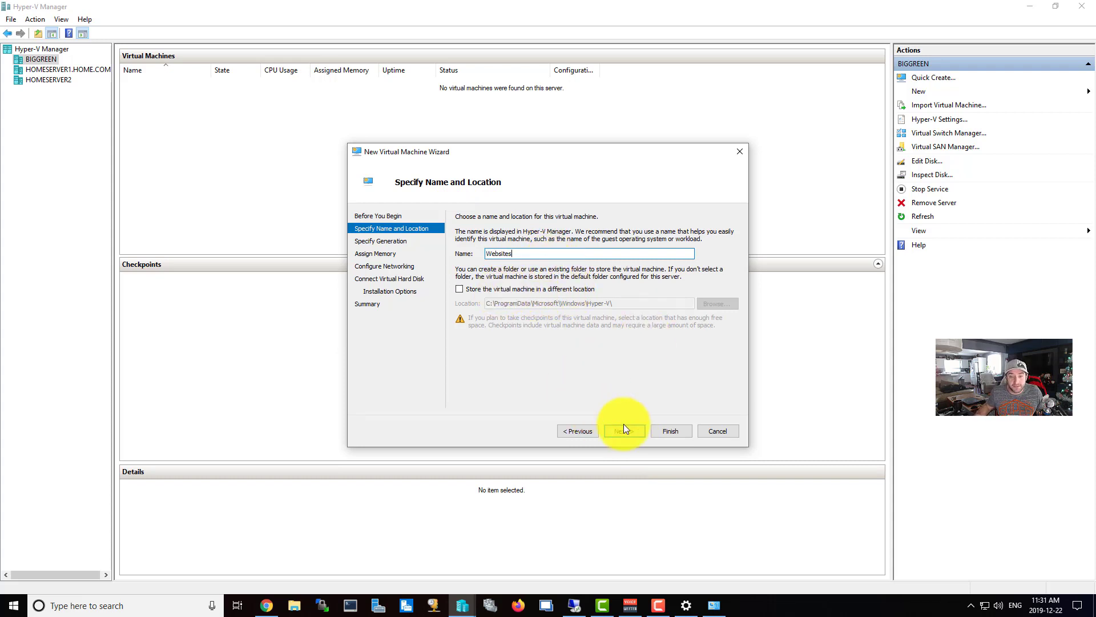
pyautogui.click(626, 432)
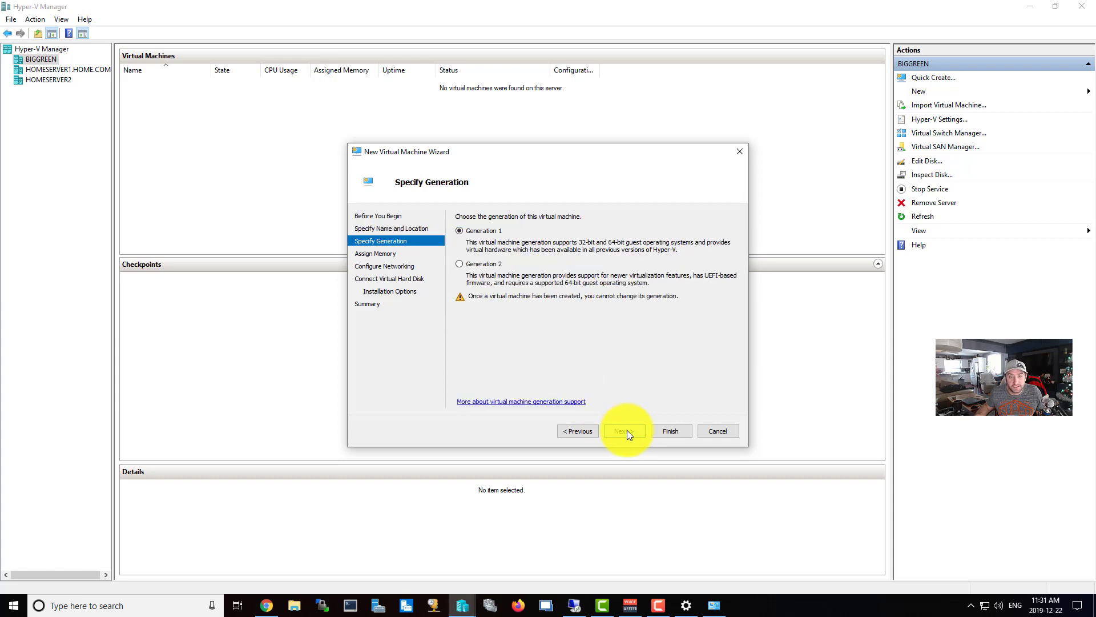
# Choose Generation 2 and continue to the Assign Memory page showing 1024 MB.
pyautogui.click(469, 268)
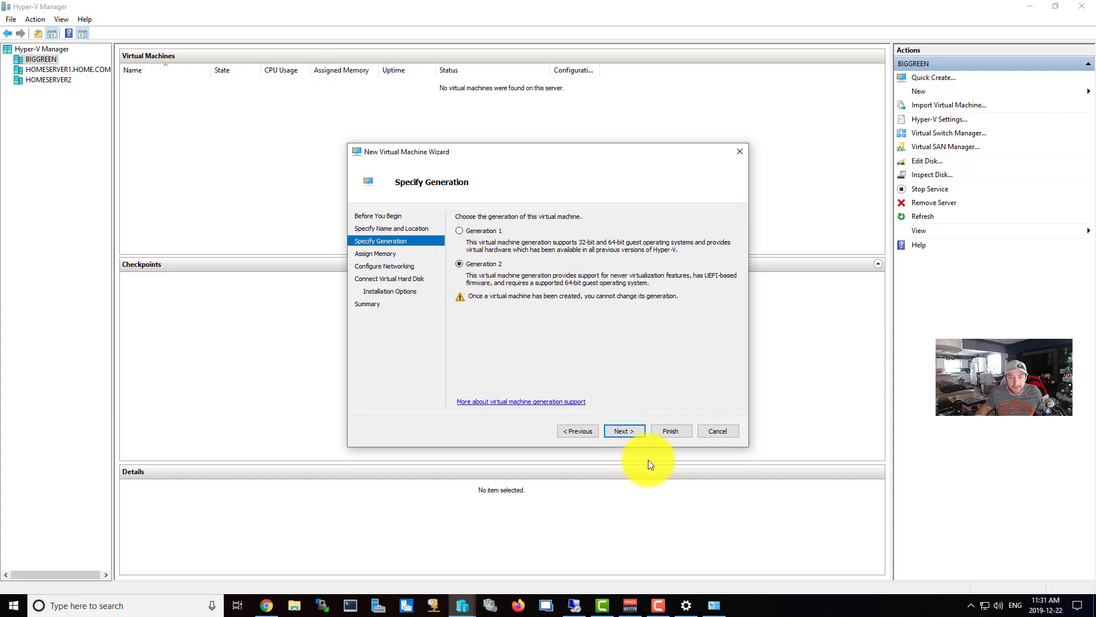
pyautogui.click(630, 431)
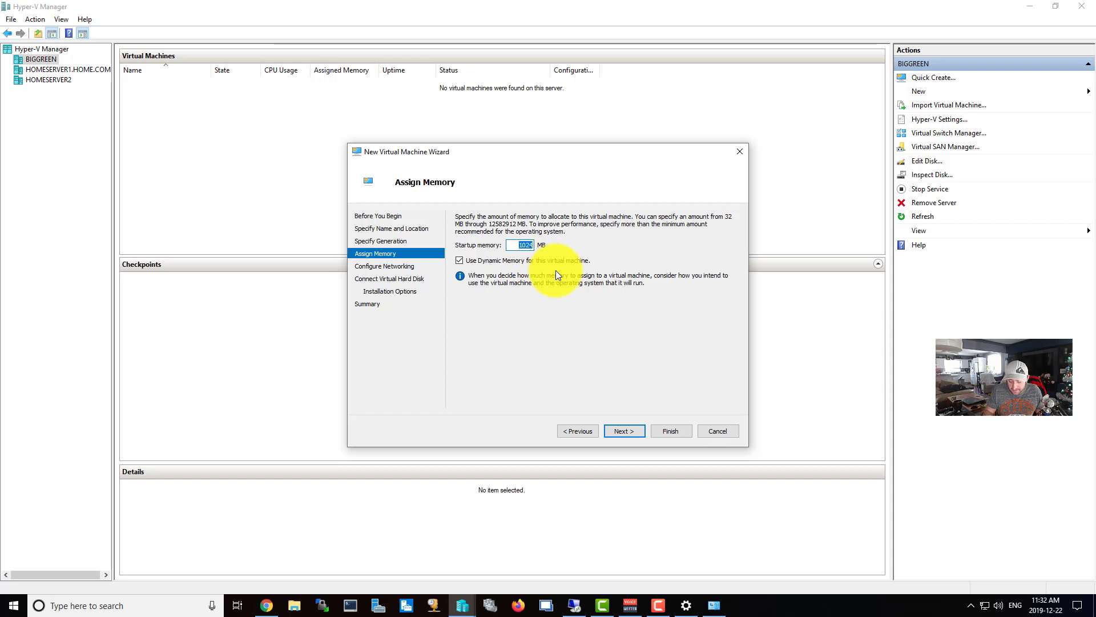
pyautogui.press('alt')
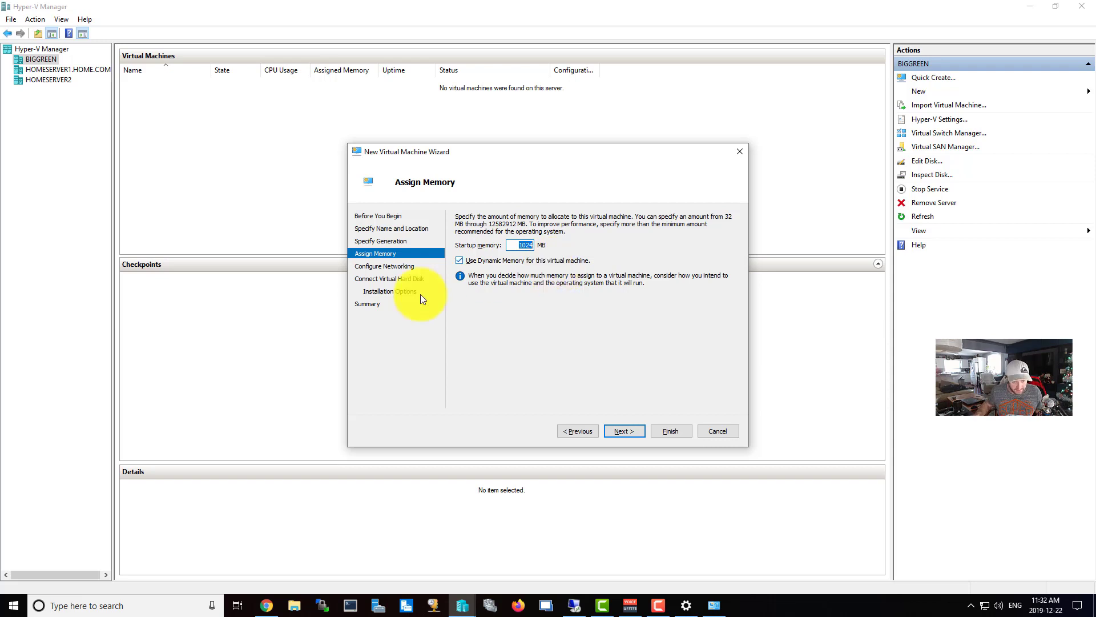
# Check host memory in Task Manager (16 GB, 9.2 GB available), then return to the wizard.
pyautogui.rightClick(14, 604)
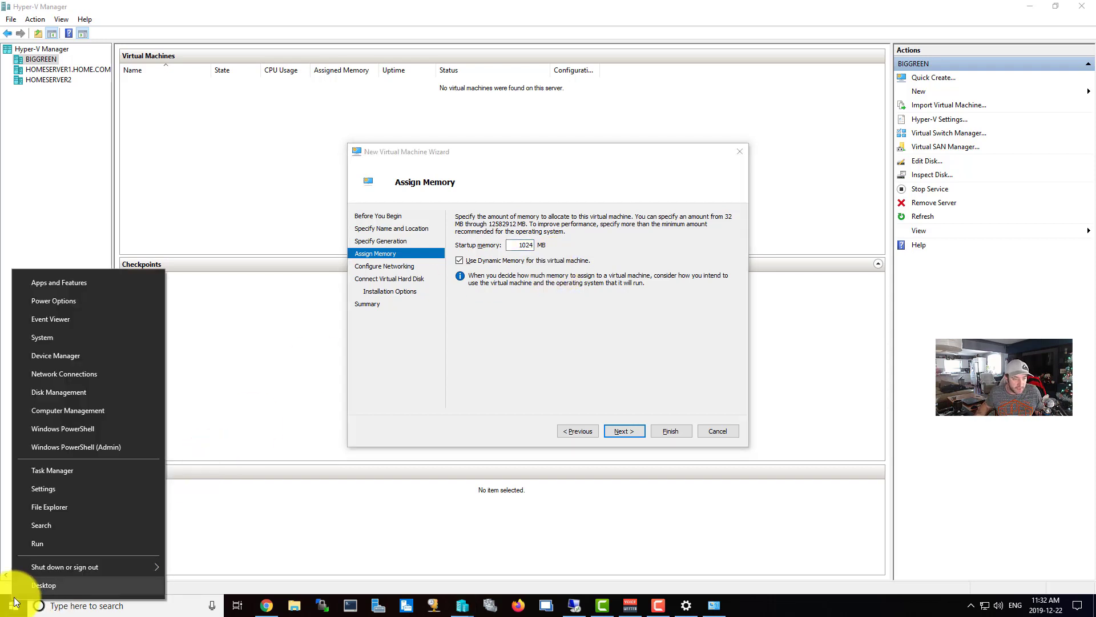
pyautogui.click(59, 472)
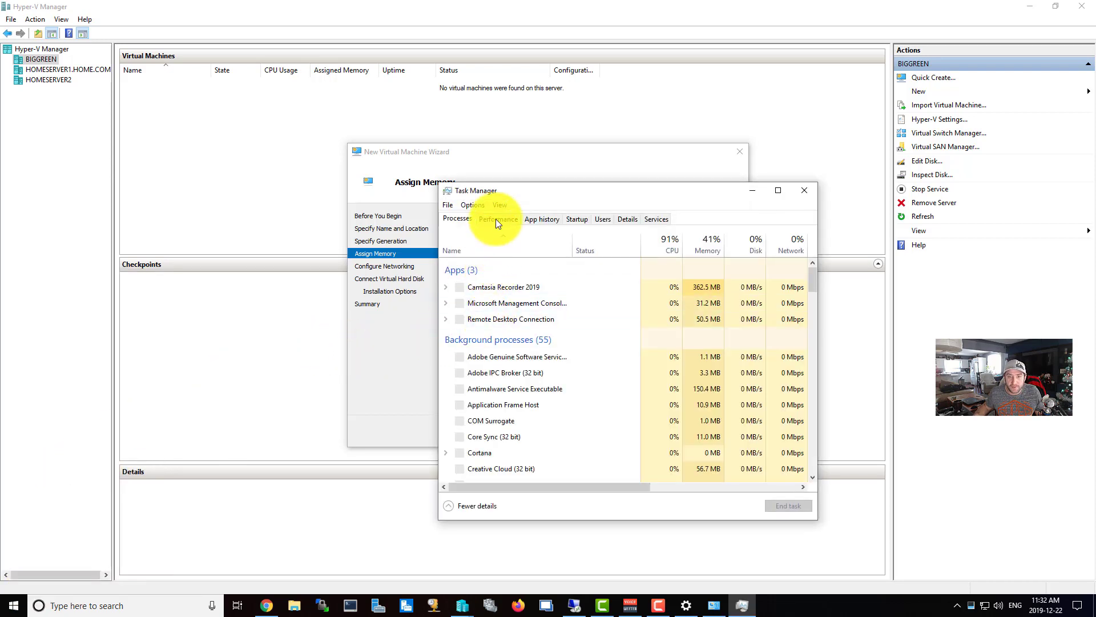
pyautogui.click(505, 222)
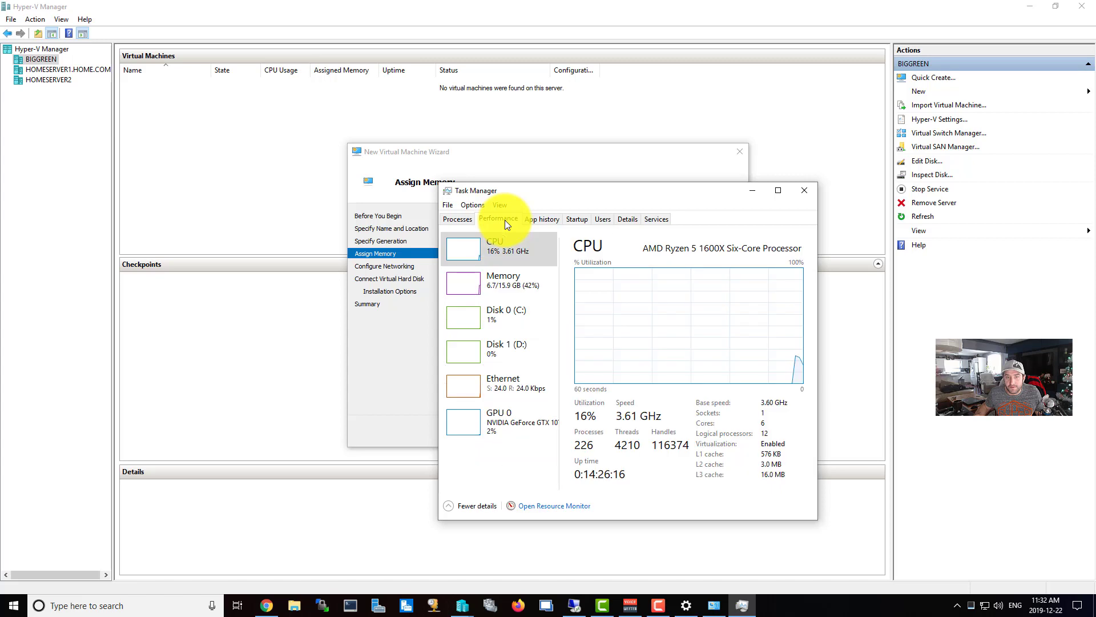
pyautogui.click(503, 284)
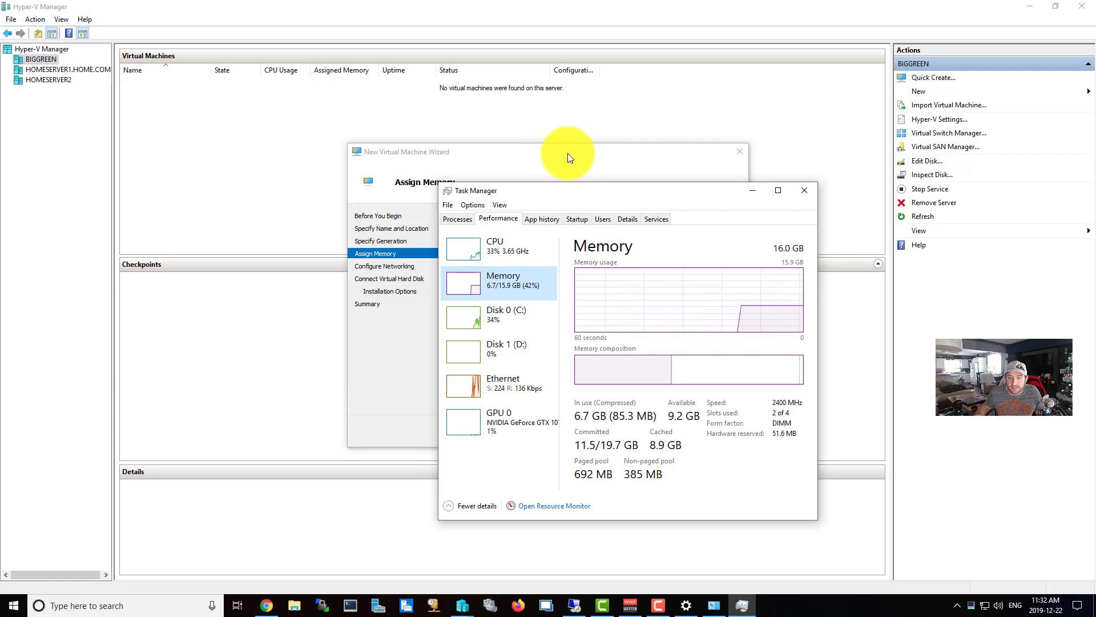
pyautogui.click(568, 153)
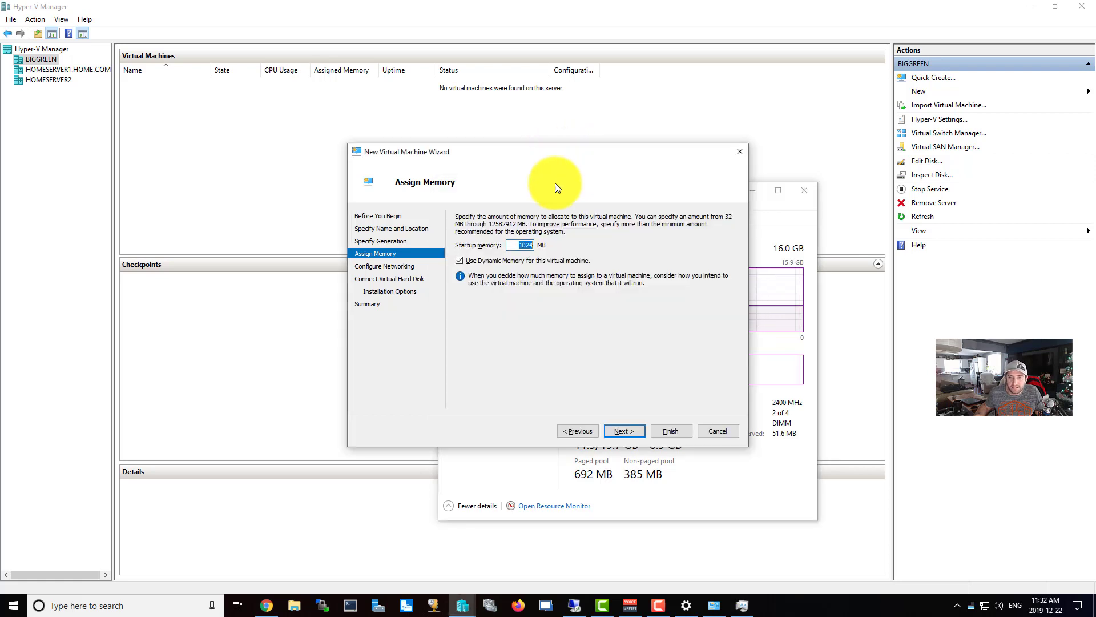
# Select the 1024 MB startup memory and compute 1024*6 = 6144 in Calculator.
pyautogui.click(518, 246)
pyautogui.doubleClick(518, 245)
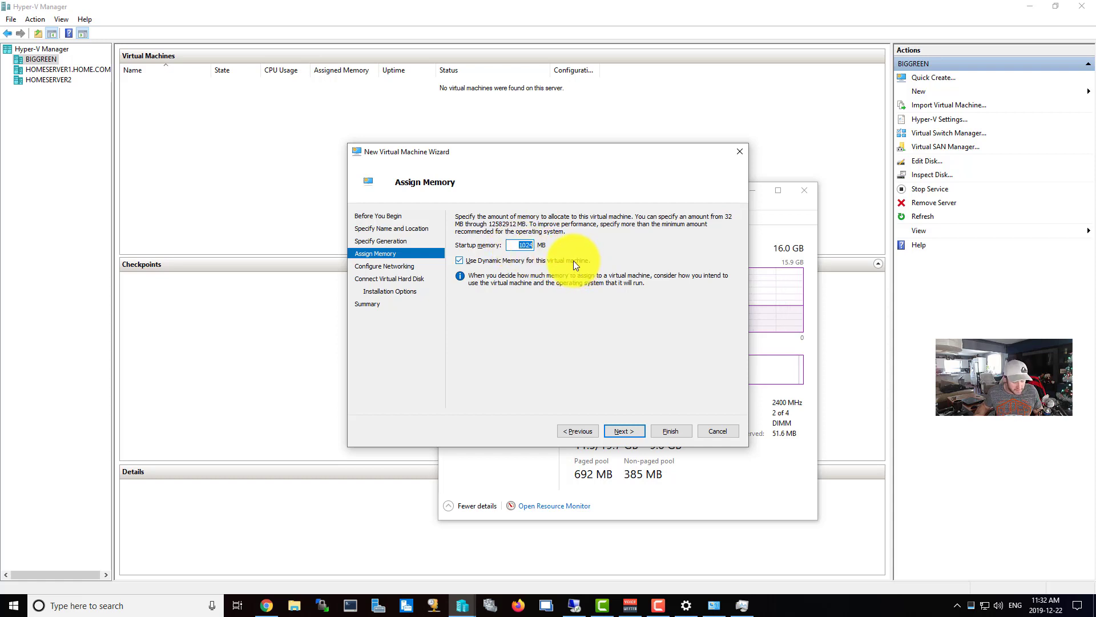
pyautogui.press('super')
pyautogui.write('cal')
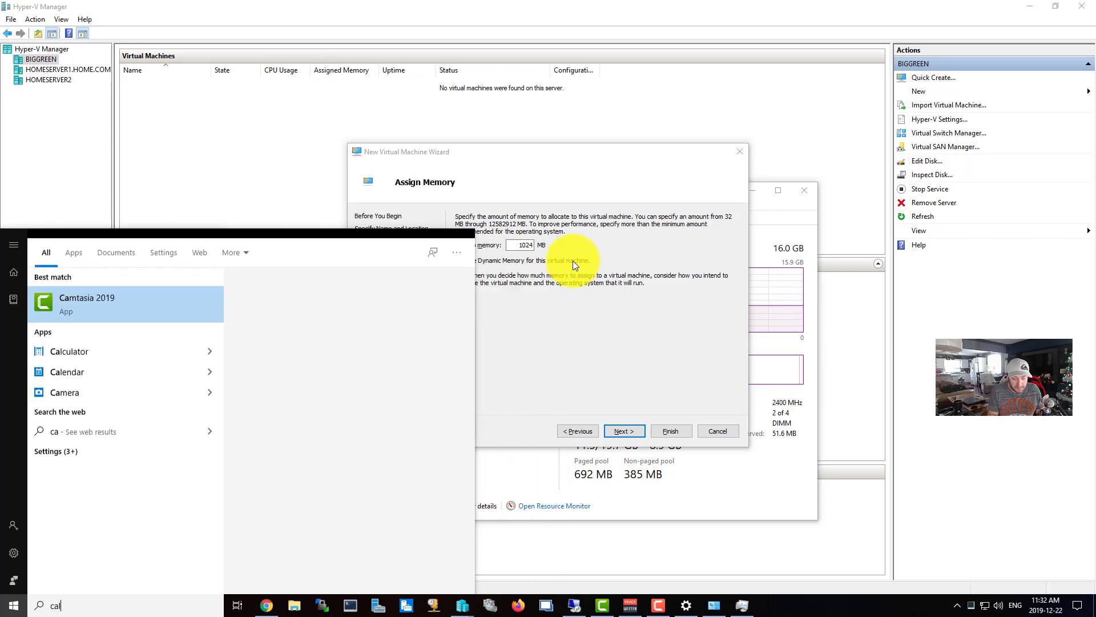
pyautogui.press('Return')
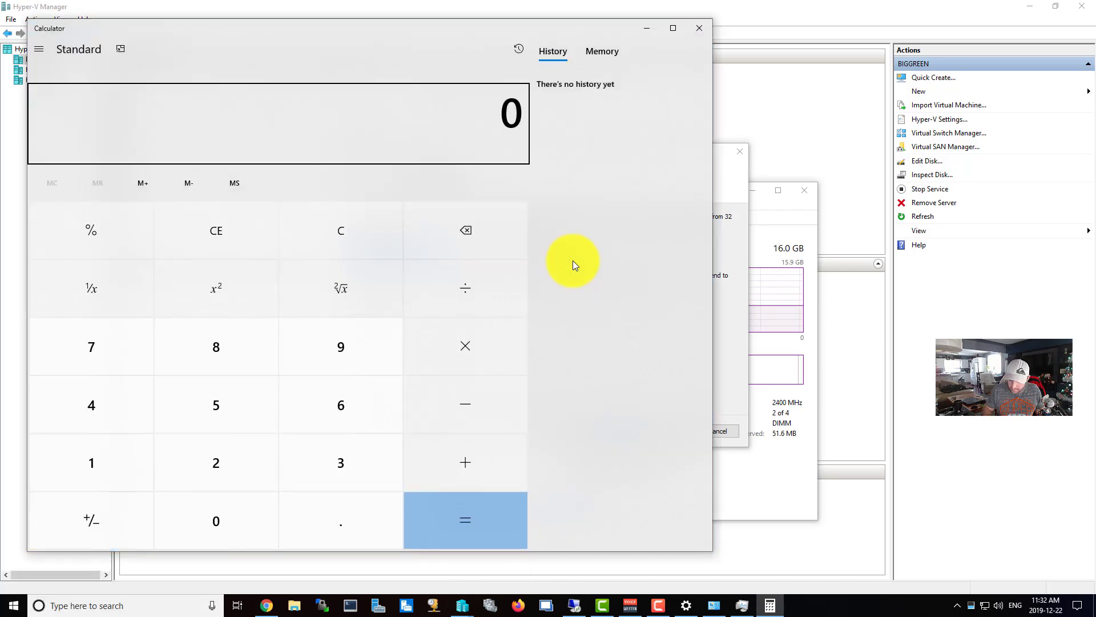
pyautogui.write('1024')
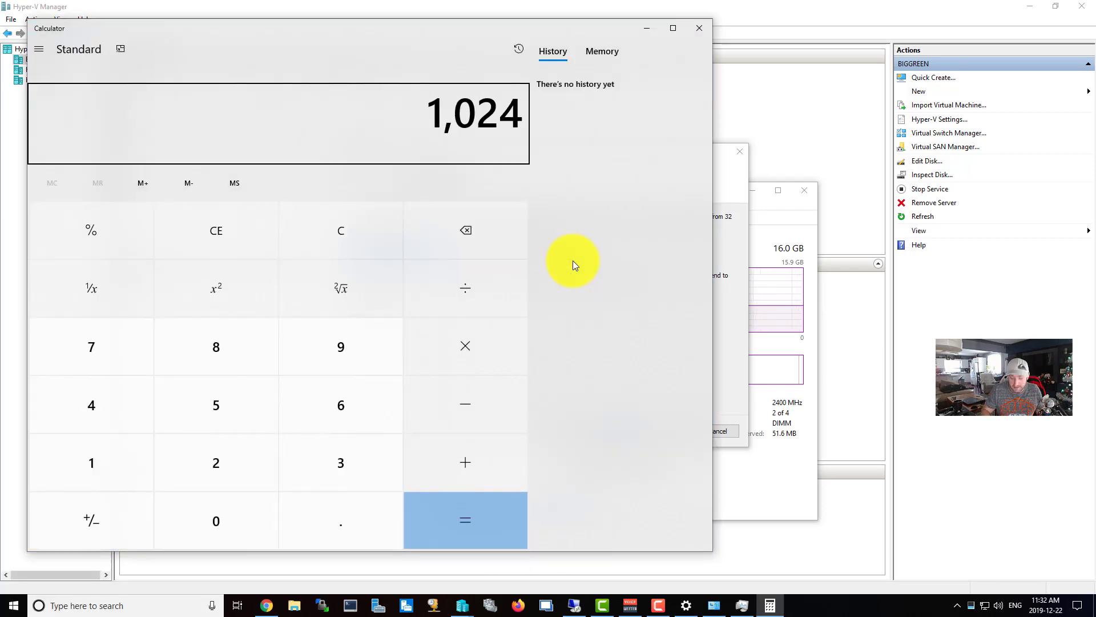
pyautogui.write('*6')
pyautogui.press('Return')
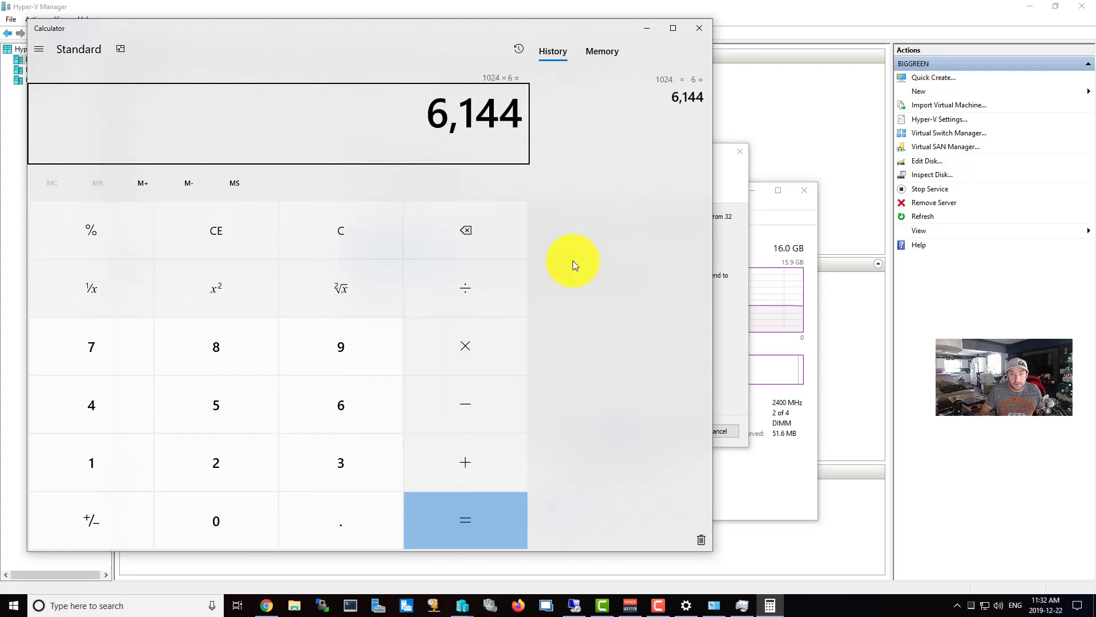
pyautogui.click(637, 32)
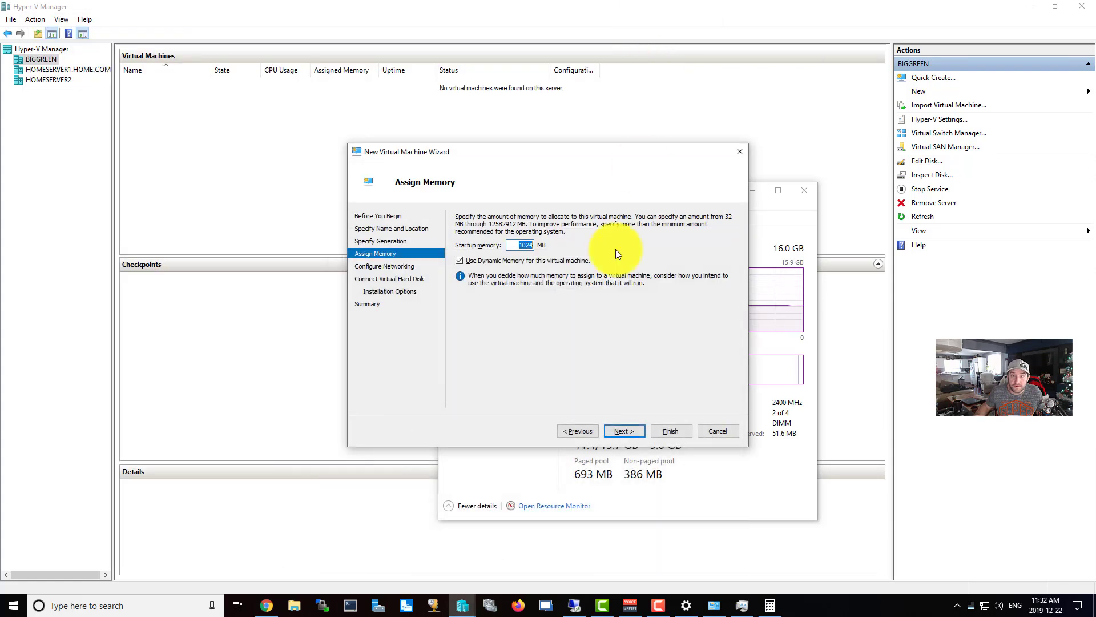
# Give the new VM 6144 MB of memory and connect it to the External switch.
pyautogui.write('6144')
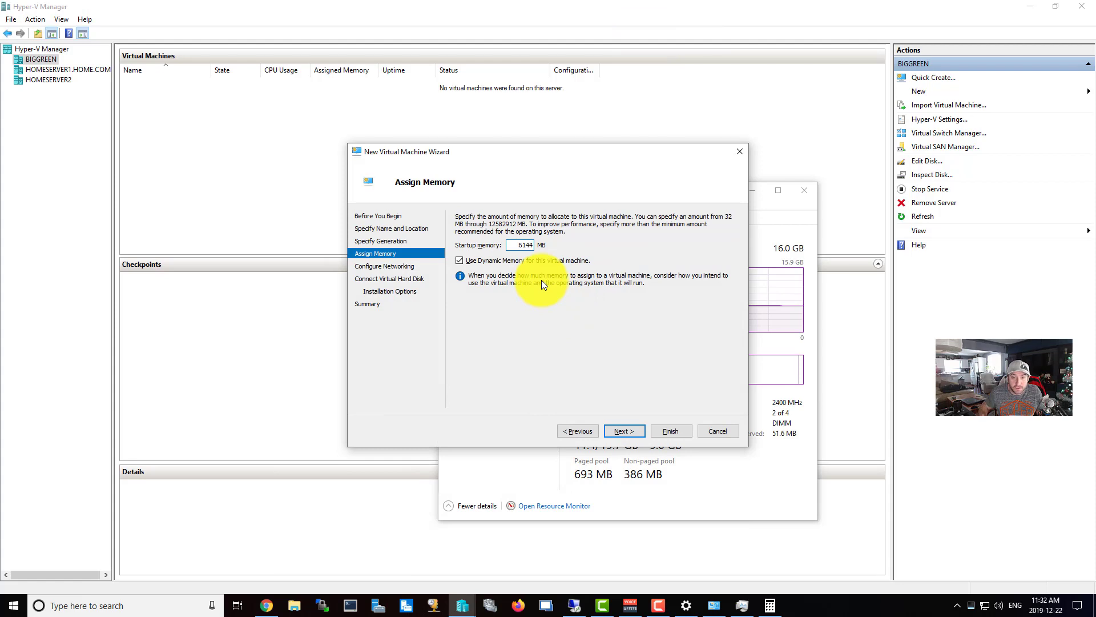
pyautogui.click(637, 427)
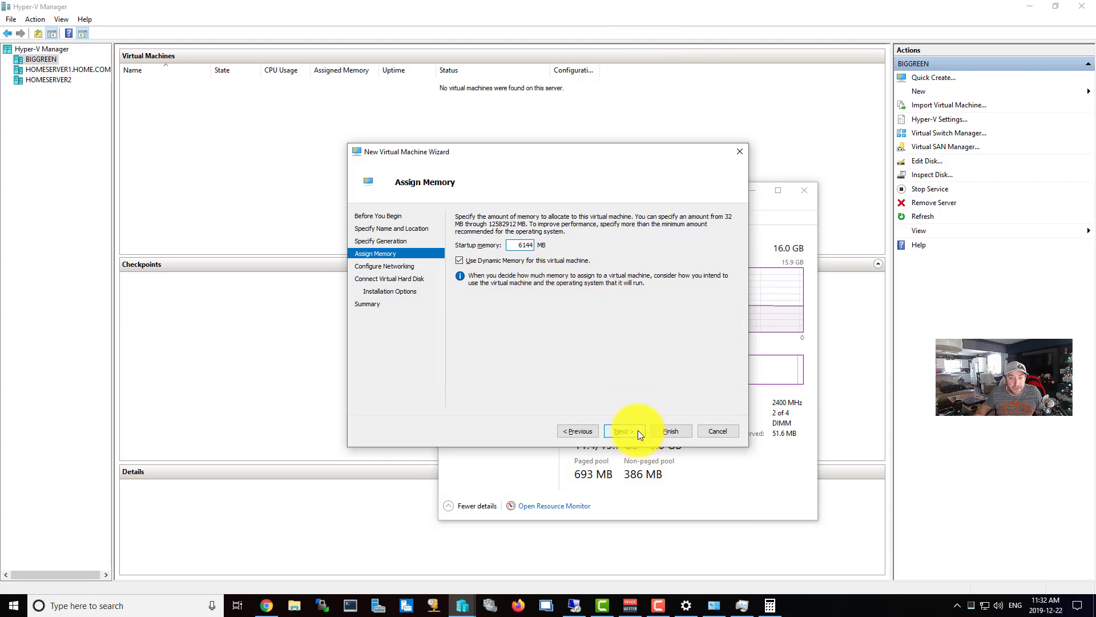
pyautogui.click(542, 238)
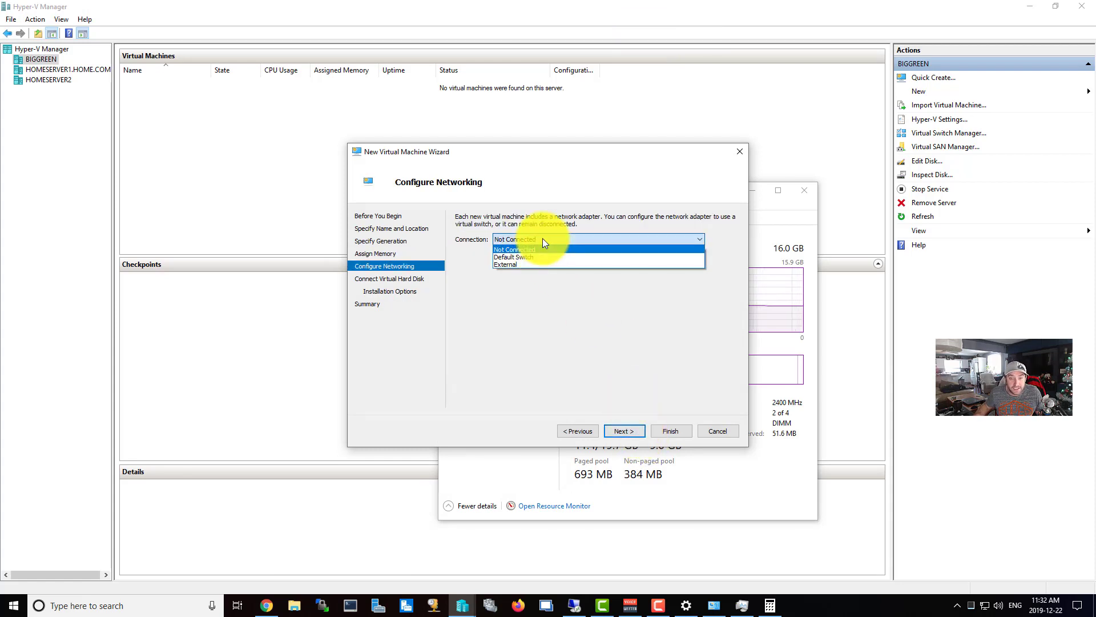
pyautogui.click(514, 264)
# Keep the default virtual hard disk and choose installing from a bootable image file.
pyautogui.click(619, 432)
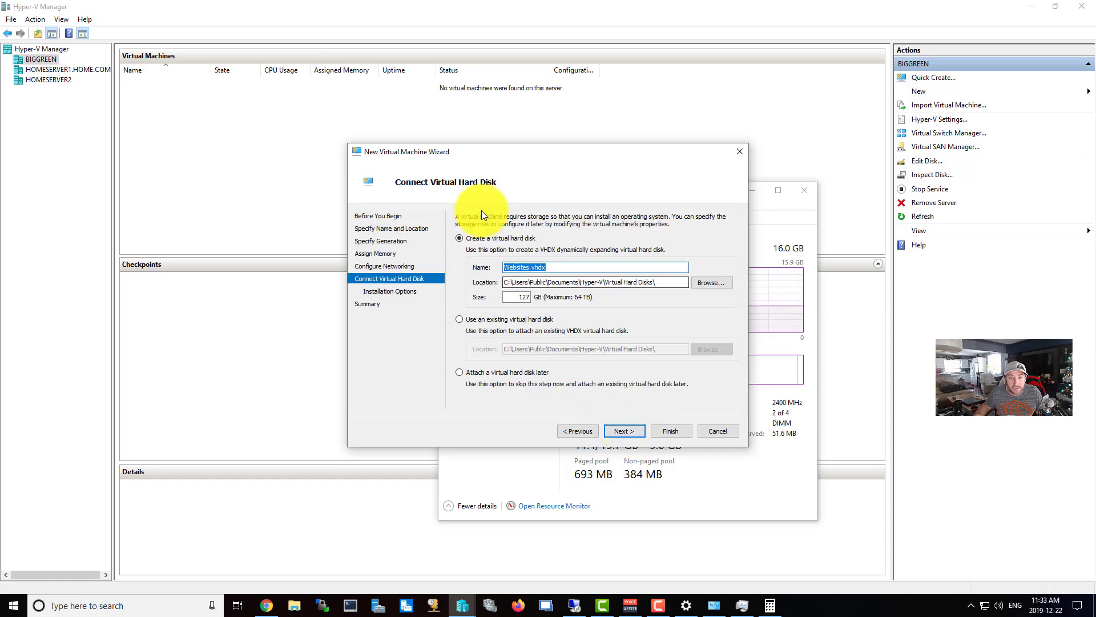
pyautogui.click(621, 436)
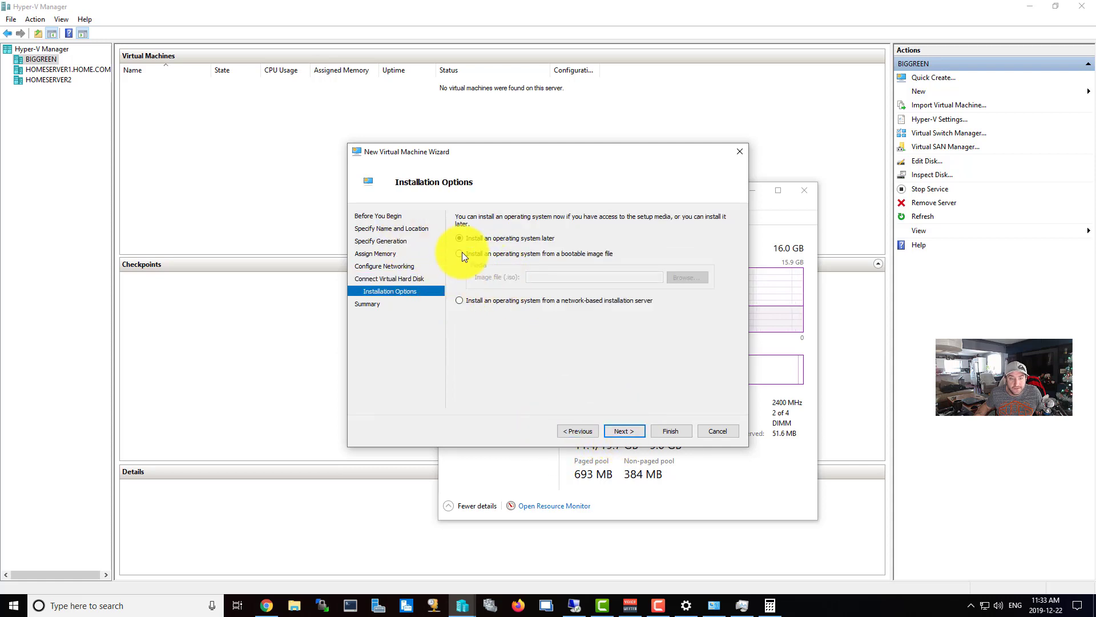
pyautogui.click(487, 252)
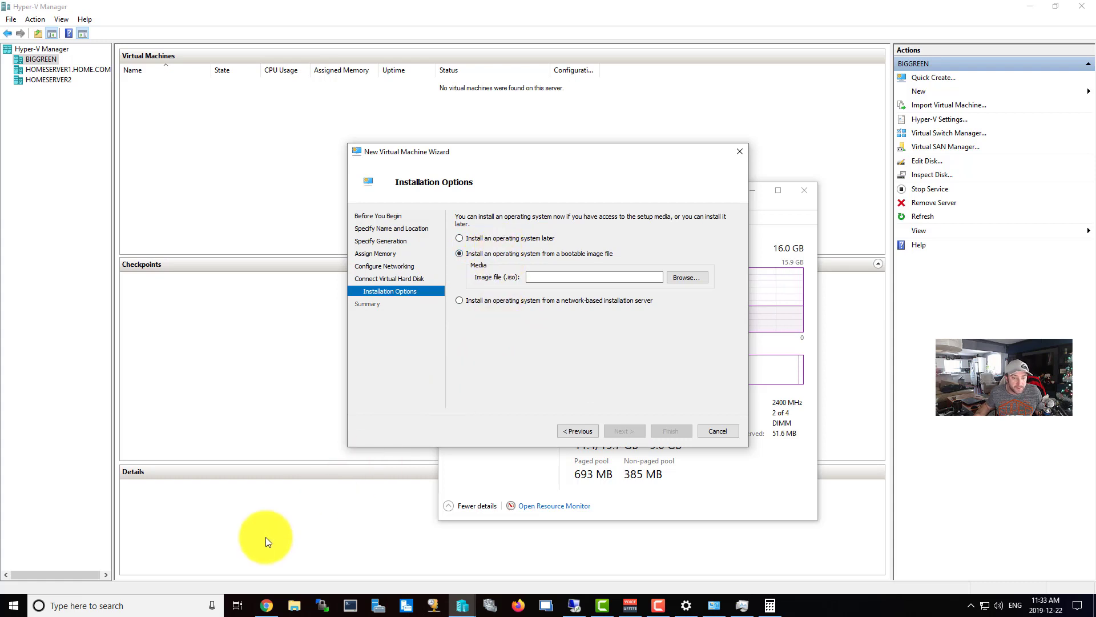
pyautogui.click(267, 614)
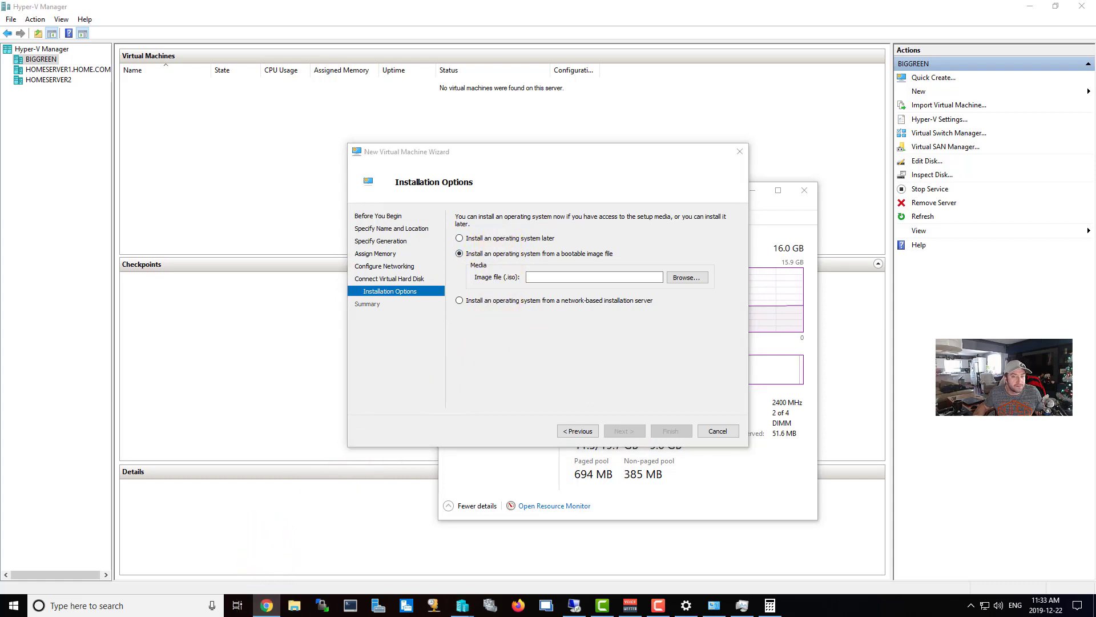
# Open a new Chrome window and search Google for 'ubuntu'.
pyautogui.rightClick(266, 604)
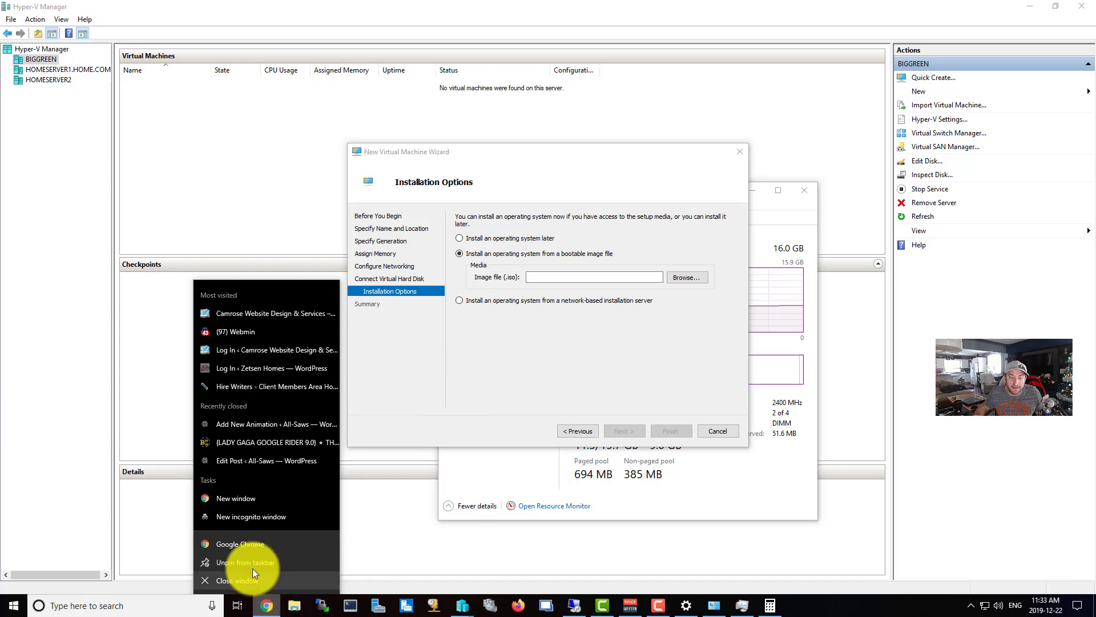
pyautogui.click(265, 549)
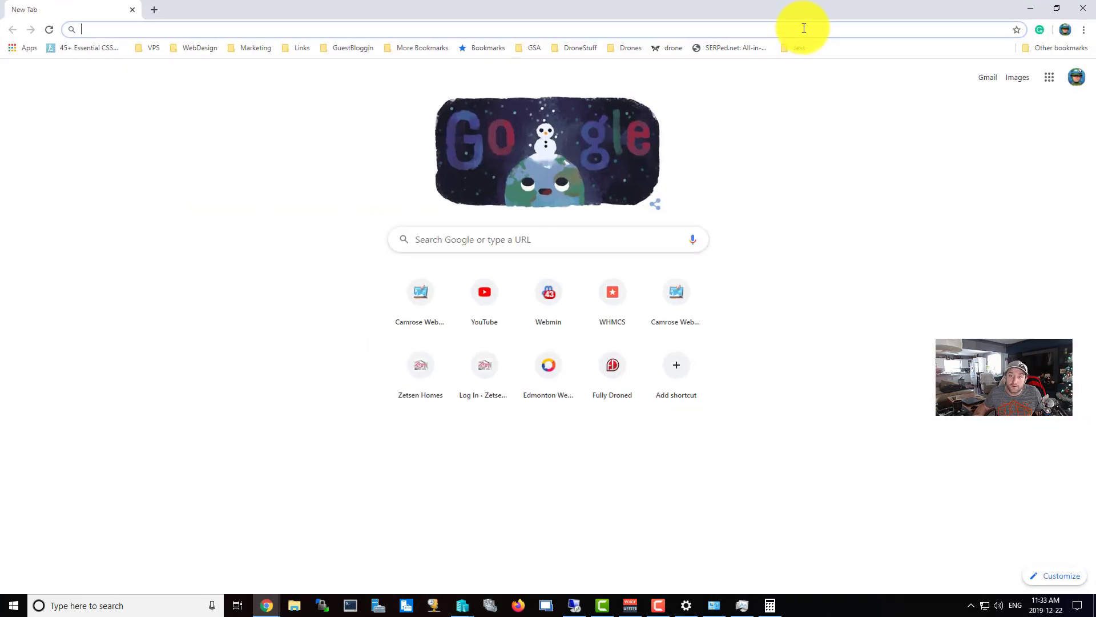
pyautogui.write('ubunt')
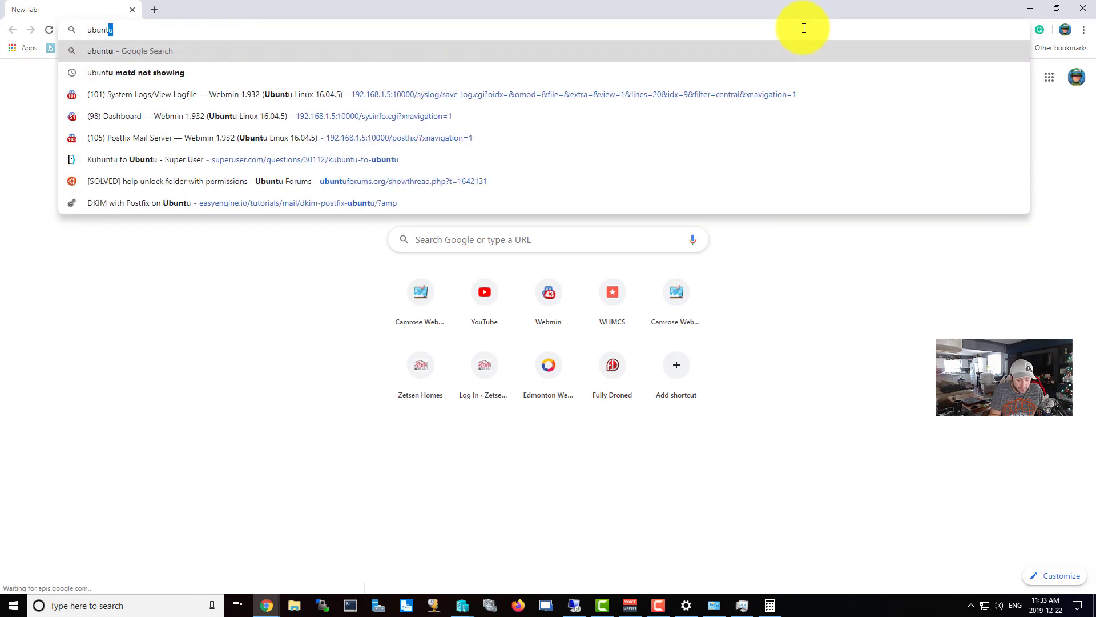
pyautogui.write('u/')
pyautogui.press('Return')
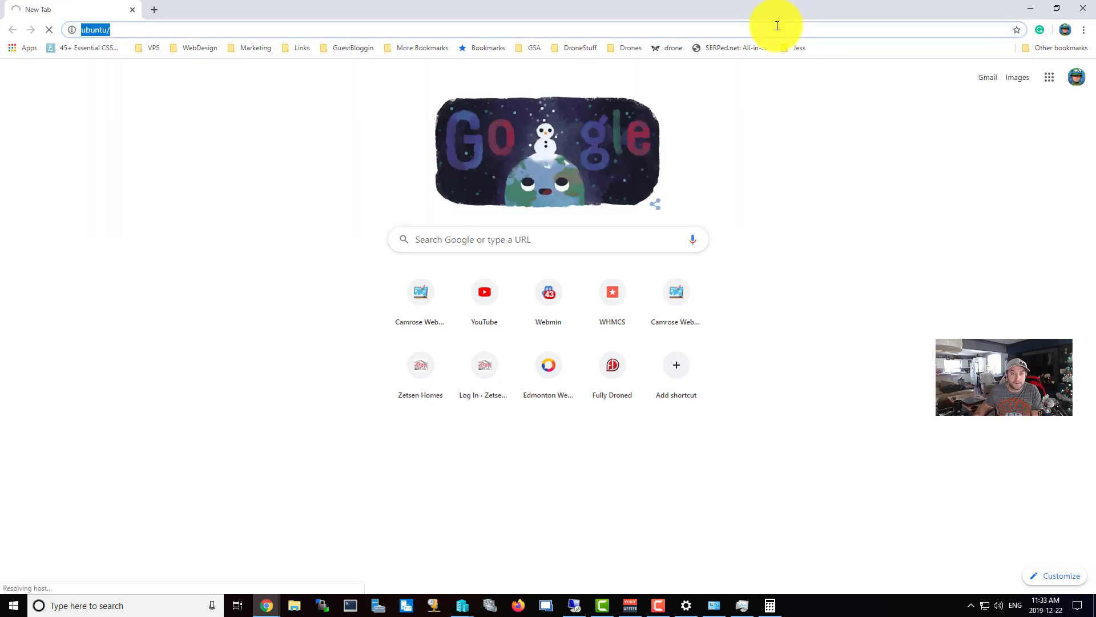
pyautogui.click(775, 29)
pyautogui.press('BackSpace')
pyautogui.press('Return')
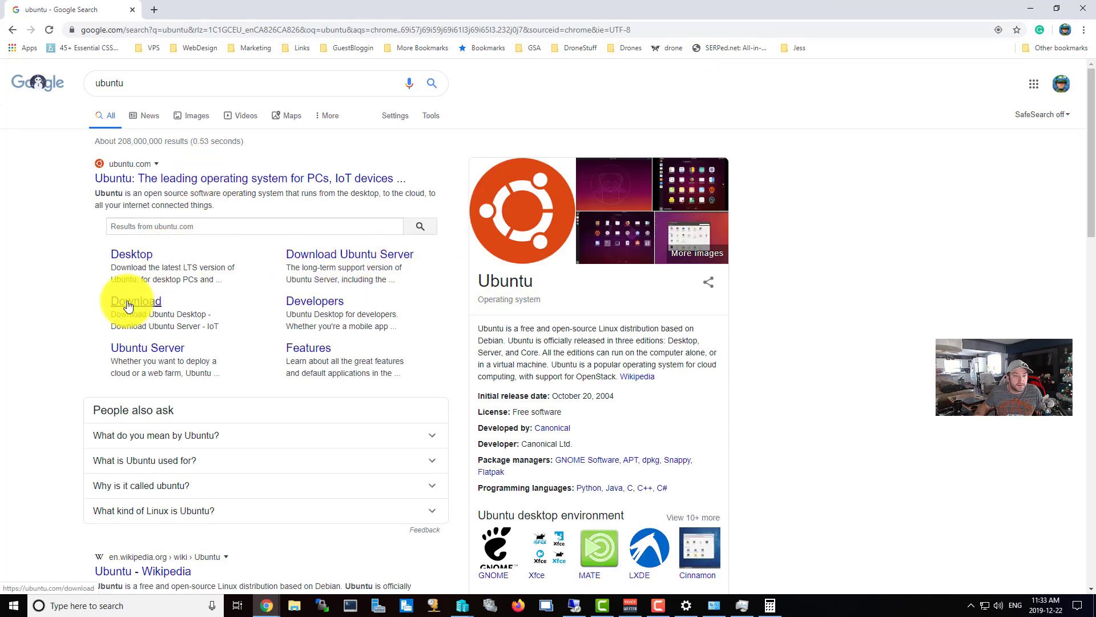
# Download the Ubuntu Server 18.04.3 LTS image from the Ubuntu Server download page.
pyautogui.click(335, 257)
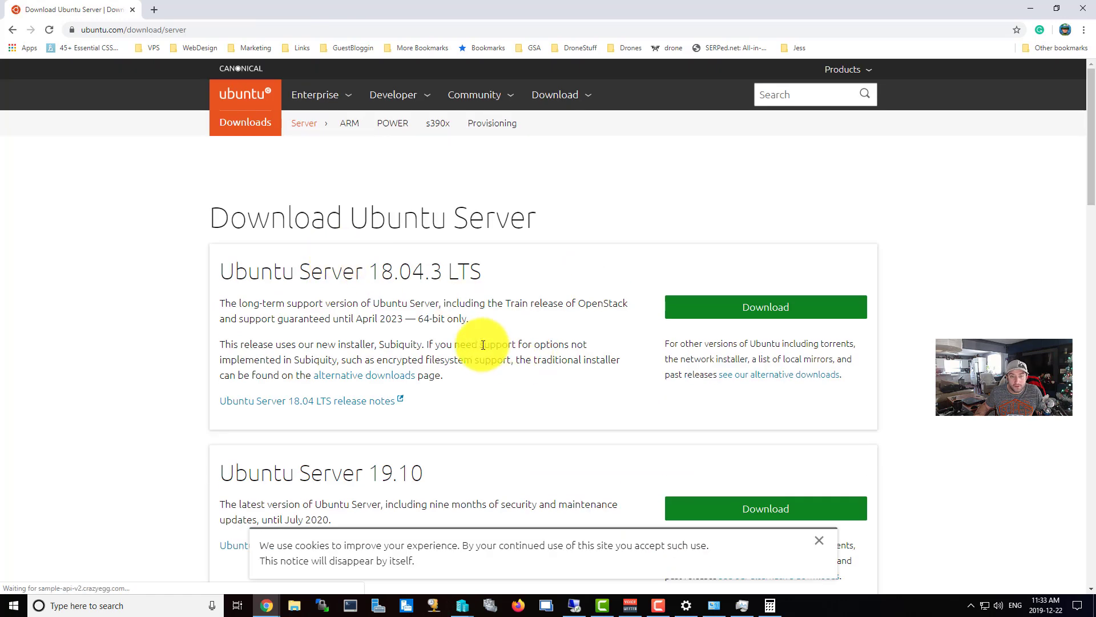
pyautogui.moveTo(369, 272); pyautogui.dragTo(510, 274)
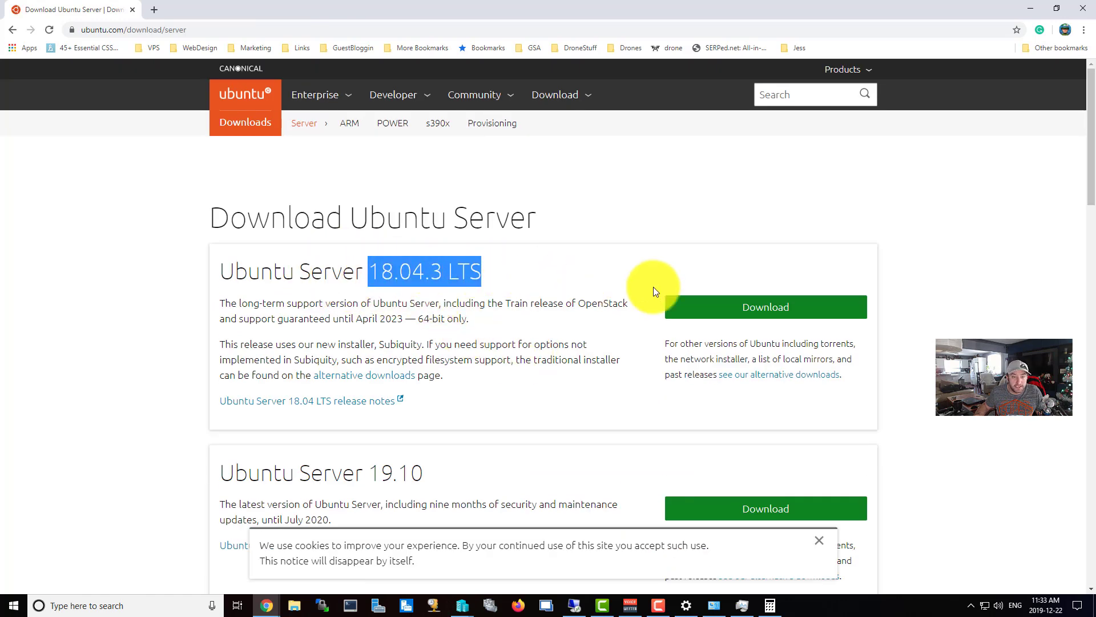
pyautogui.click(737, 306)
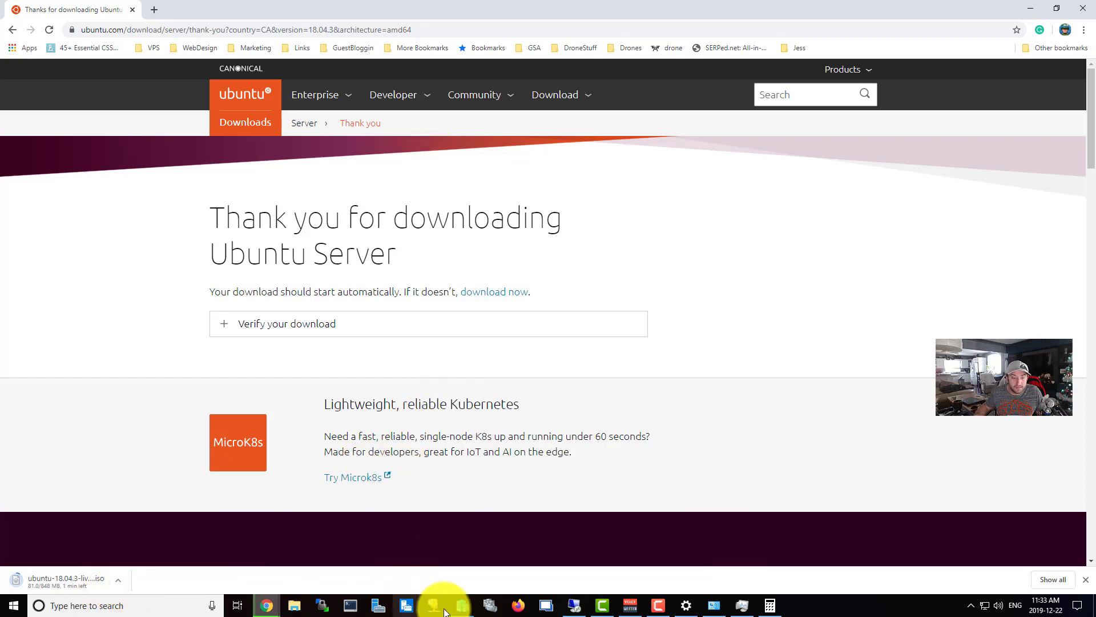
pyautogui.click(463, 604)
# Select ubuntu-18.04.3-live-server-amd64.iso from Downloads as the wizard's installation image.
pyautogui.click(510, 567)
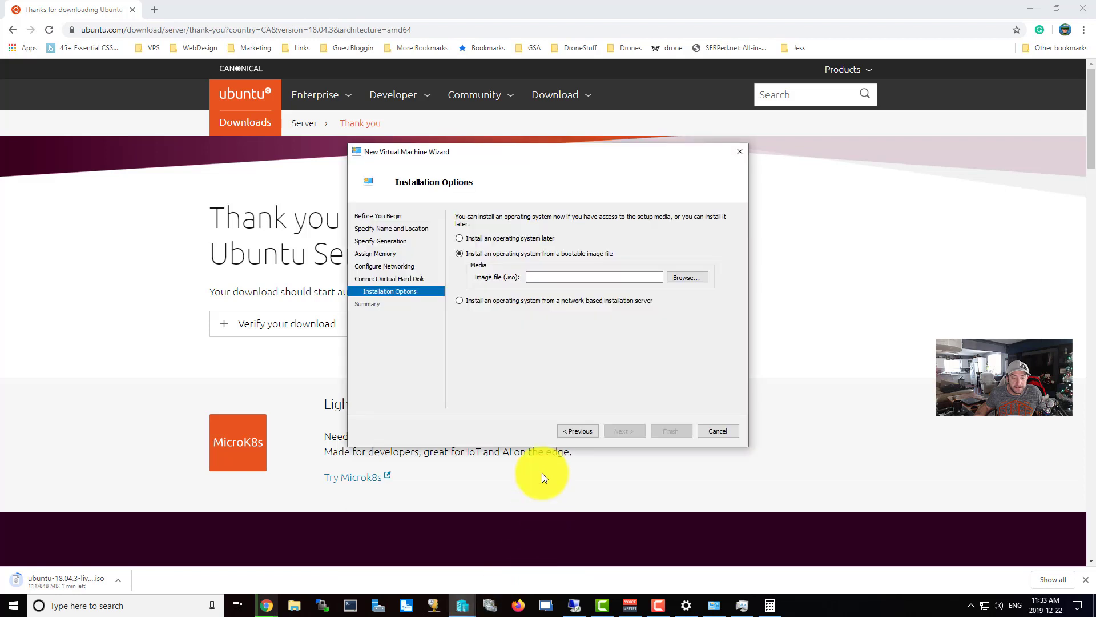
pyautogui.click(680, 276)
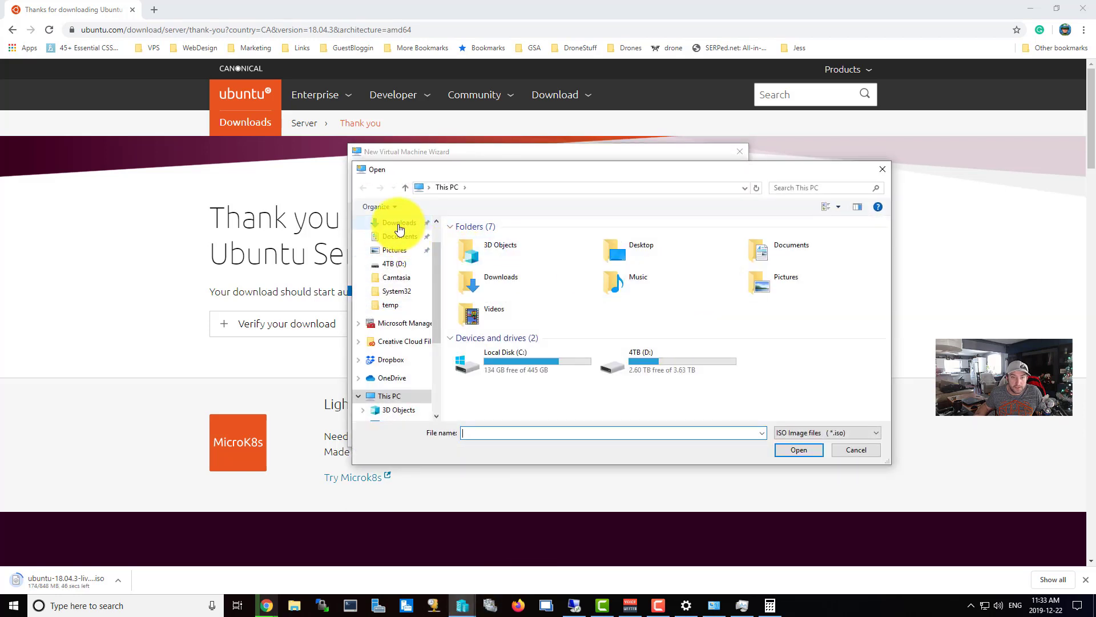
pyautogui.click(397, 223)
pyautogui.rightClick(394, 223)
pyautogui.press('Escape')
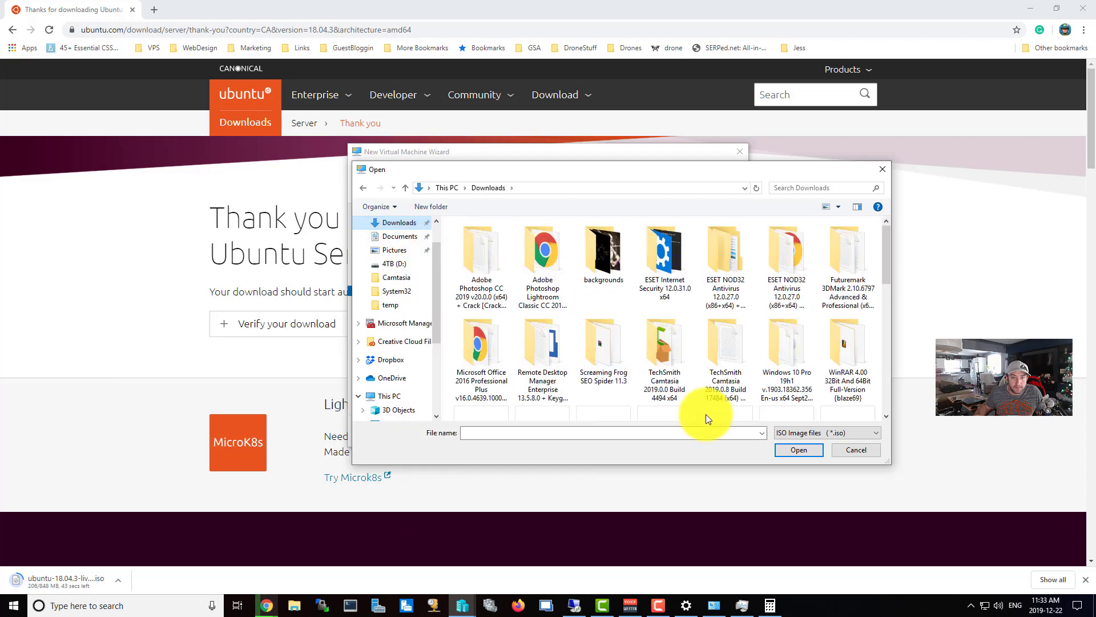
pyautogui.scroll(-10, 702, 376)
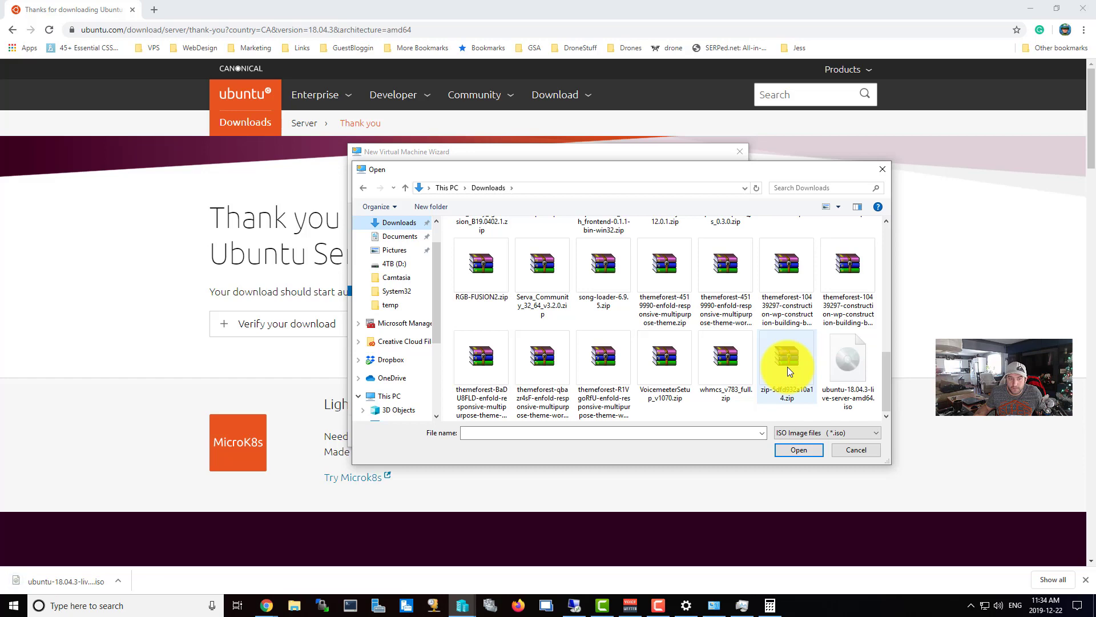
pyautogui.click(845, 371)
pyautogui.click(799, 450)
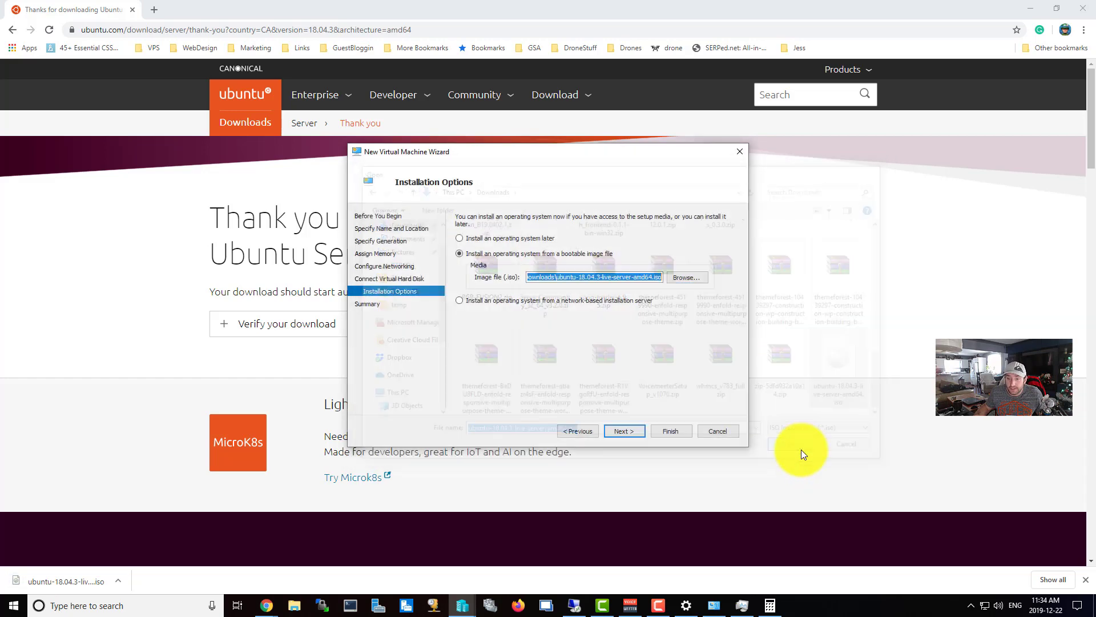
# Finish the wizard for Websites and close the Websites.vhdx creation error.
pyautogui.click(629, 433)
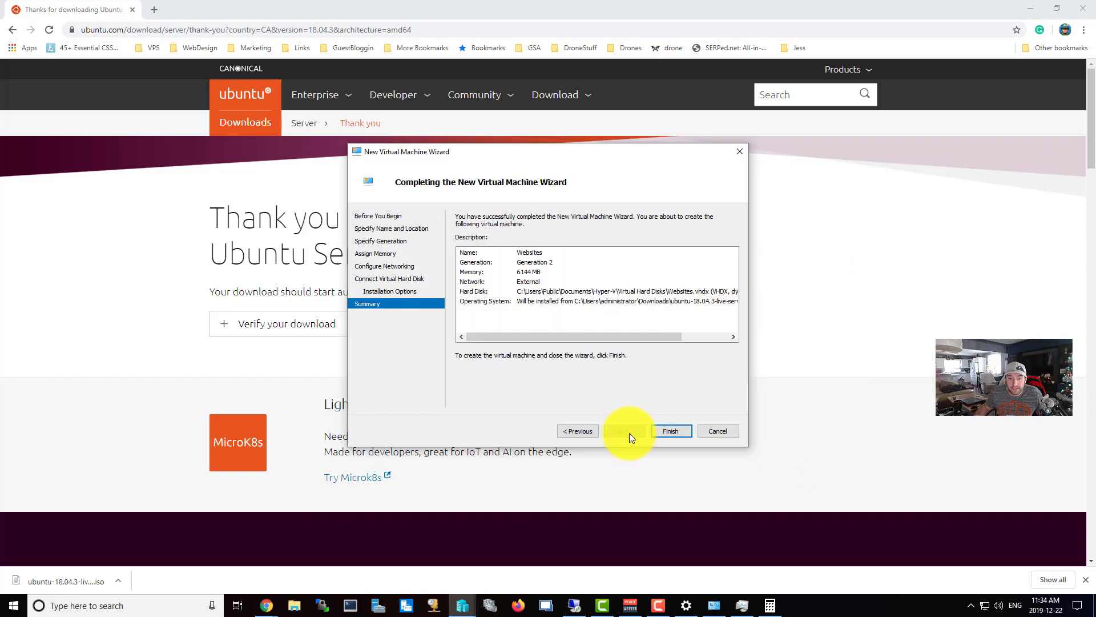
pyautogui.click(680, 430)
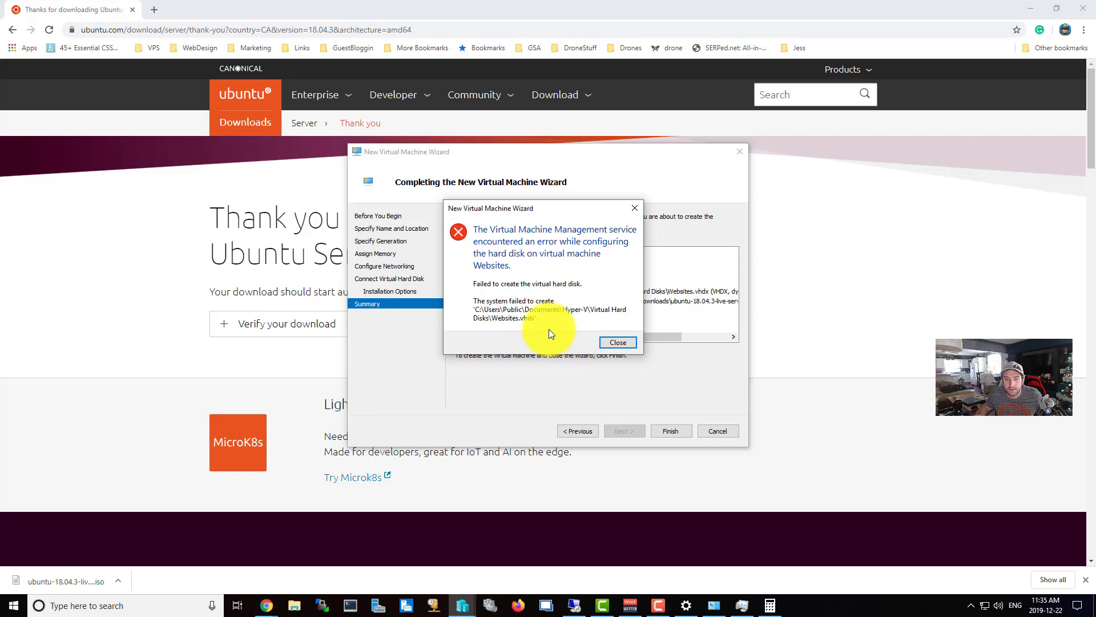
pyautogui.click(621, 342)
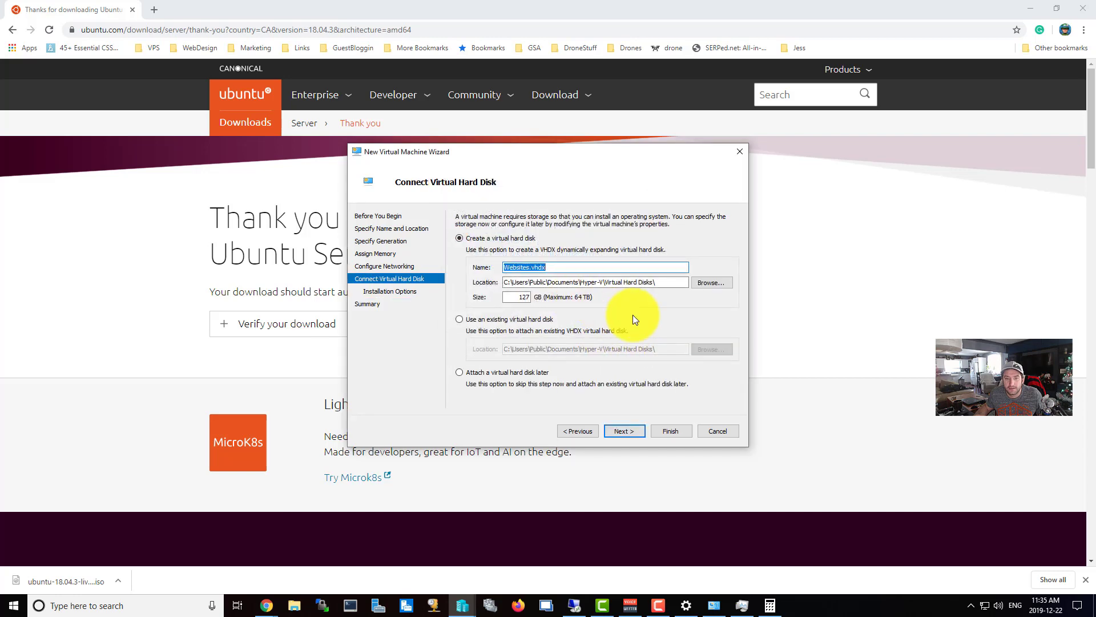
# Re-enter the virtual hard disk size with 50 and finish creating the VM again.
pyautogui.click(294, 604)
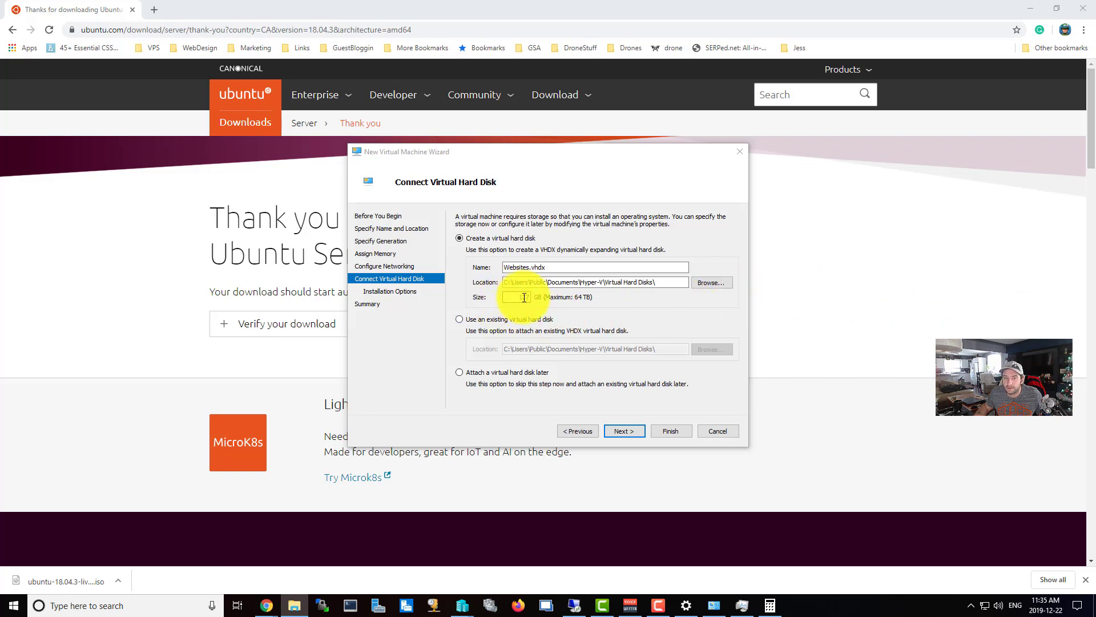
pyautogui.moveTo(524, 297); pyautogui.dragTo(552, 301)
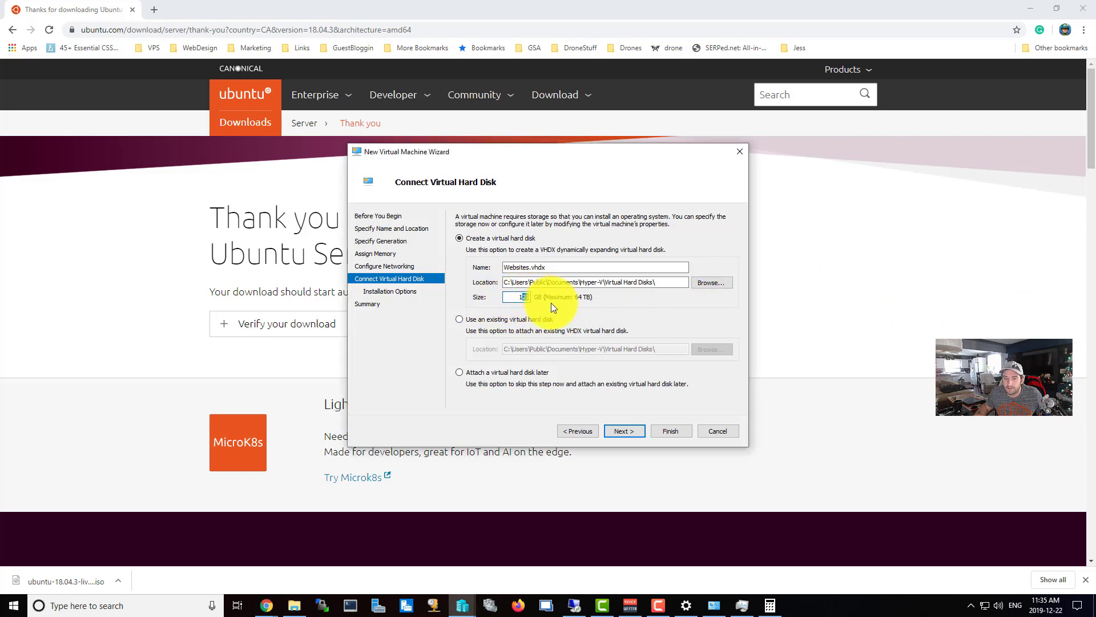
pyautogui.press('BackSpace')
pyautogui.press('BackSpace')
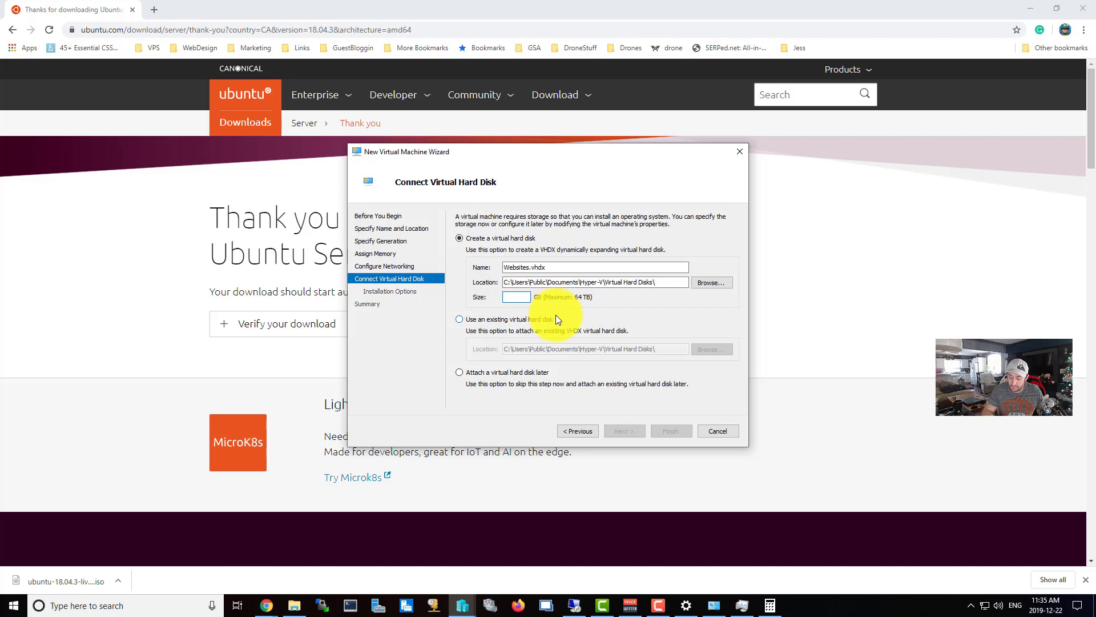
pyautogui.write('50')
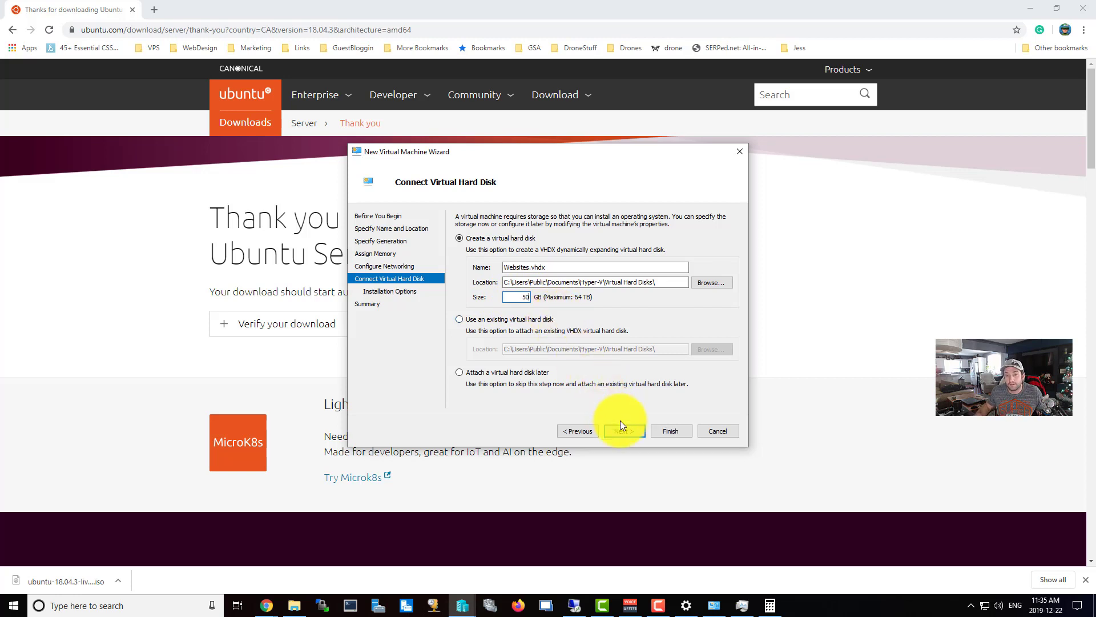
pyautogui.click(631, 435)
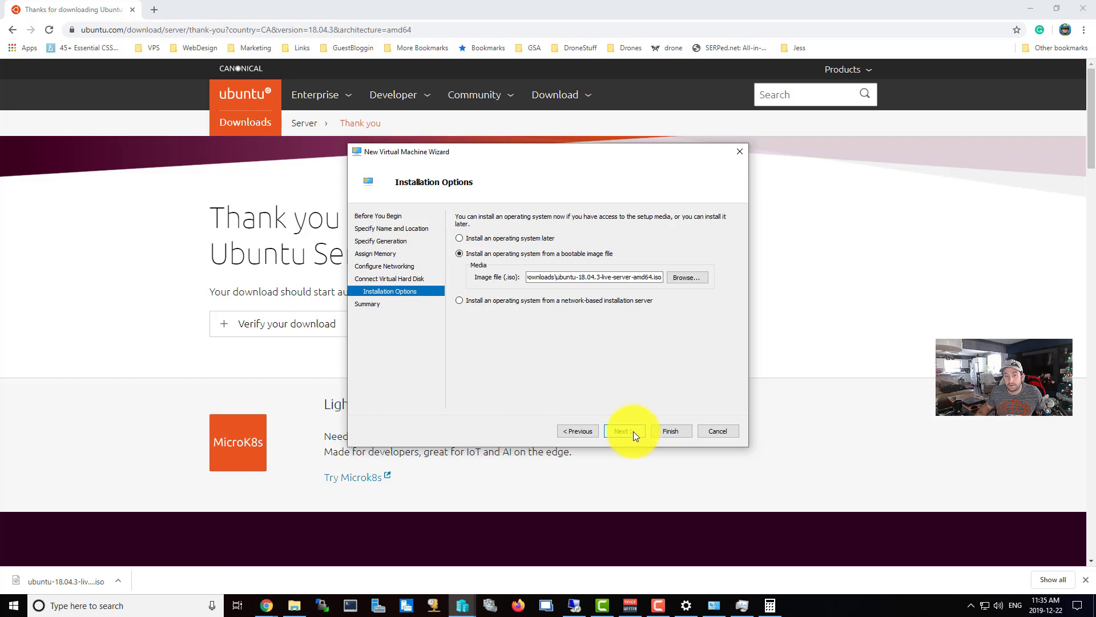
pyautogui.click(633, 431)
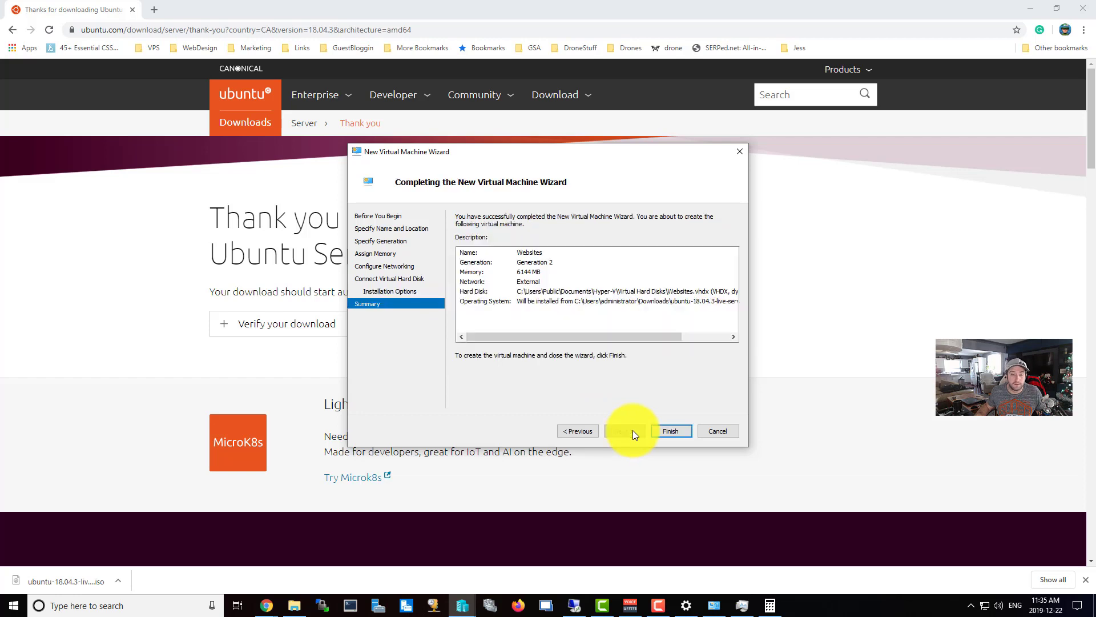
pyautogui.click(675, 431)
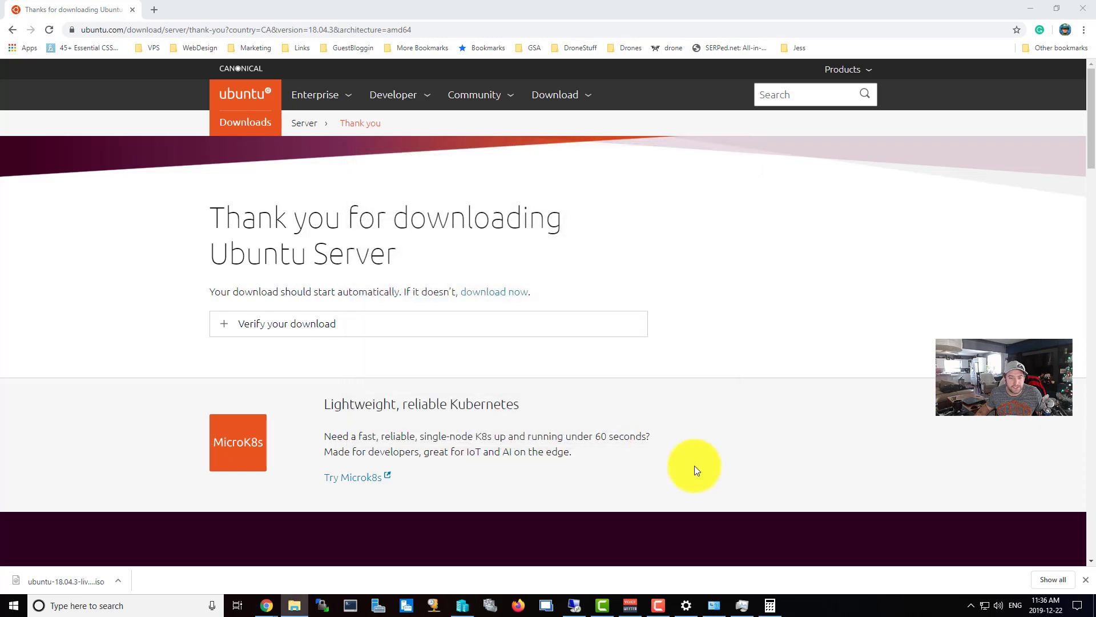
# List BIGGREEN's virtual machines and select Websites, cancelling an accidental rename.
pyautogui.click(463, 606)
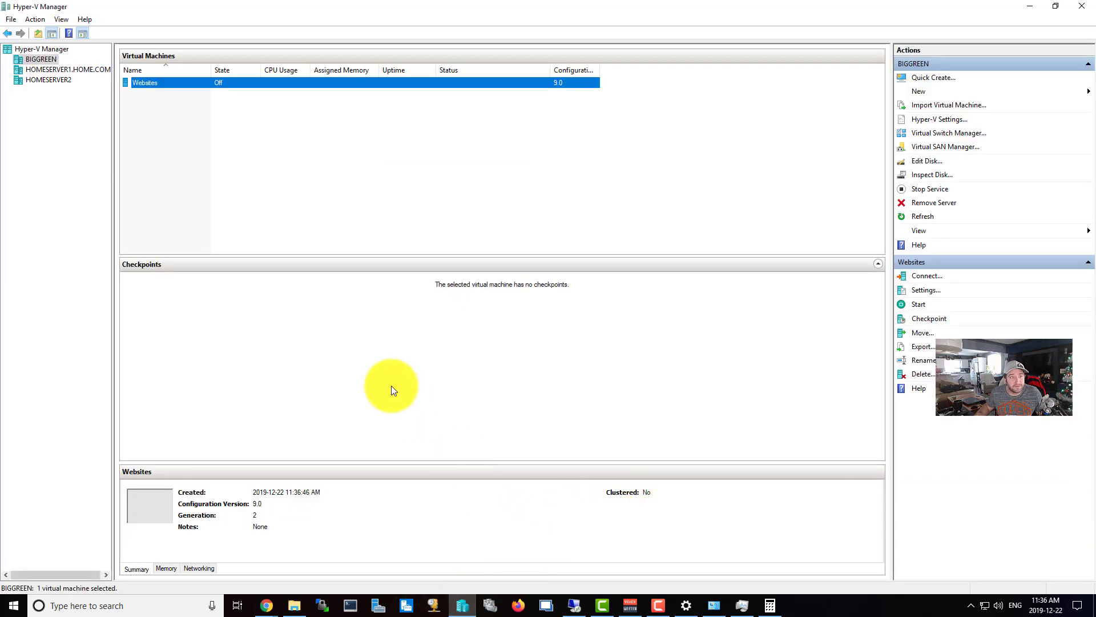
pyautogui.click(40, 61)
pyautogui.click(171, 83)
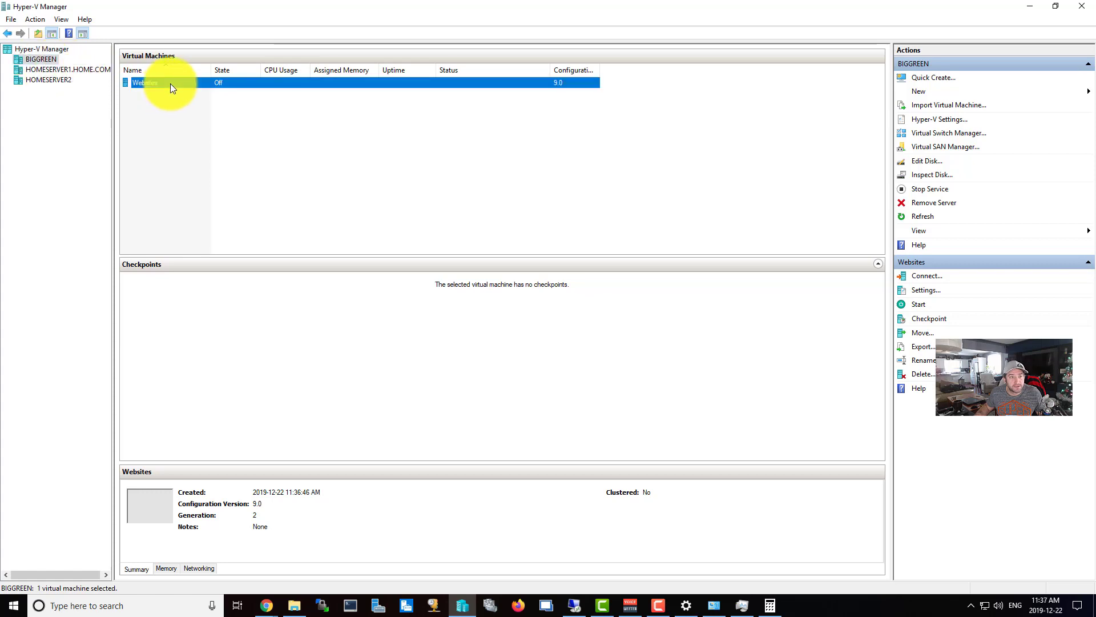
pyautogui.click(170, 83)
pyautogui.click(319, 165)
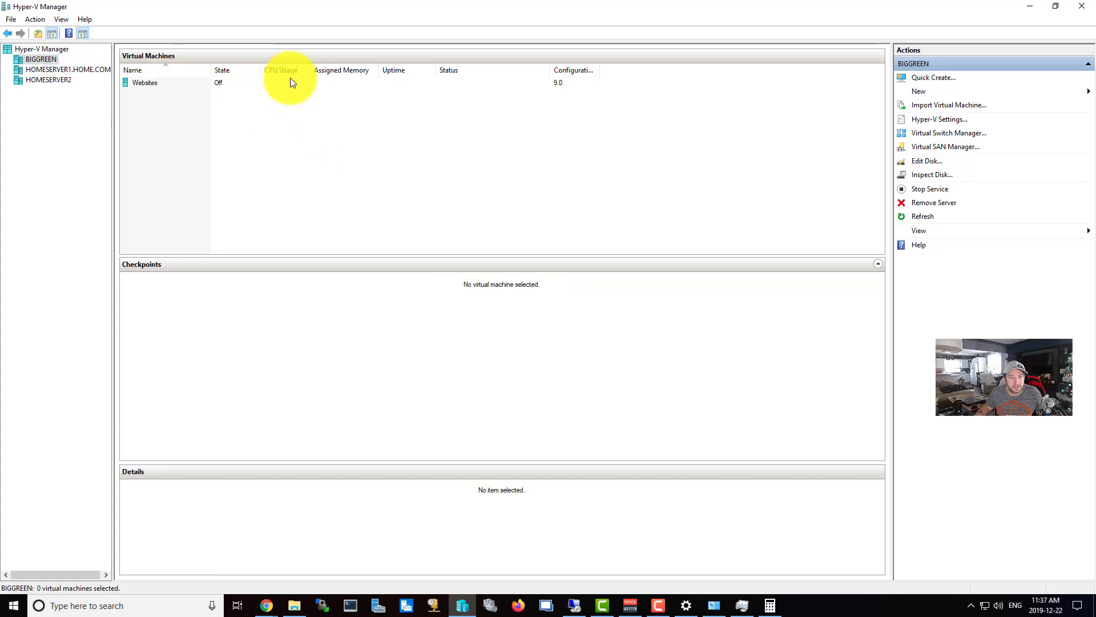
pyautogui.click(323, 86)
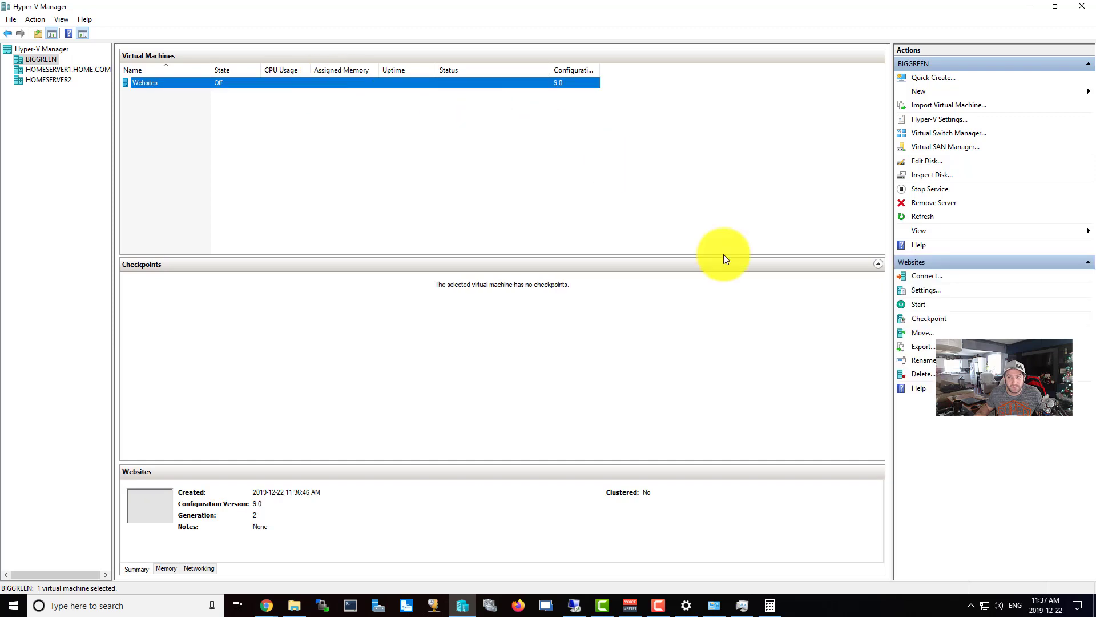
# Set Websites to 4 virtual processors, review its DVD drive and network adapter, and save.
pyautogui.click(925, 293)
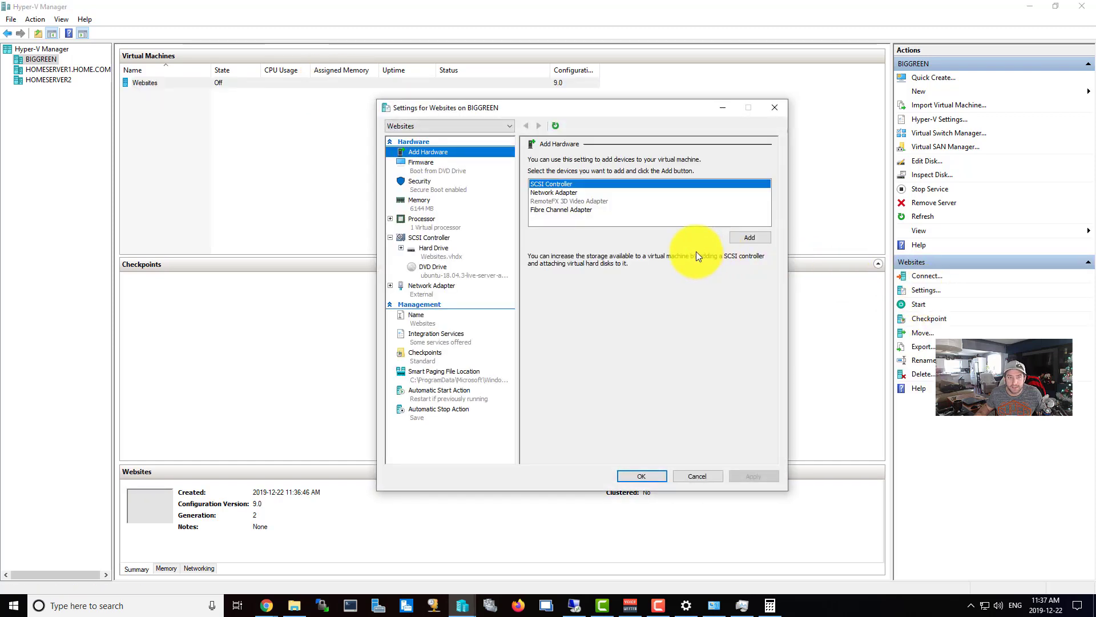
pyautogui.click(420, 200)
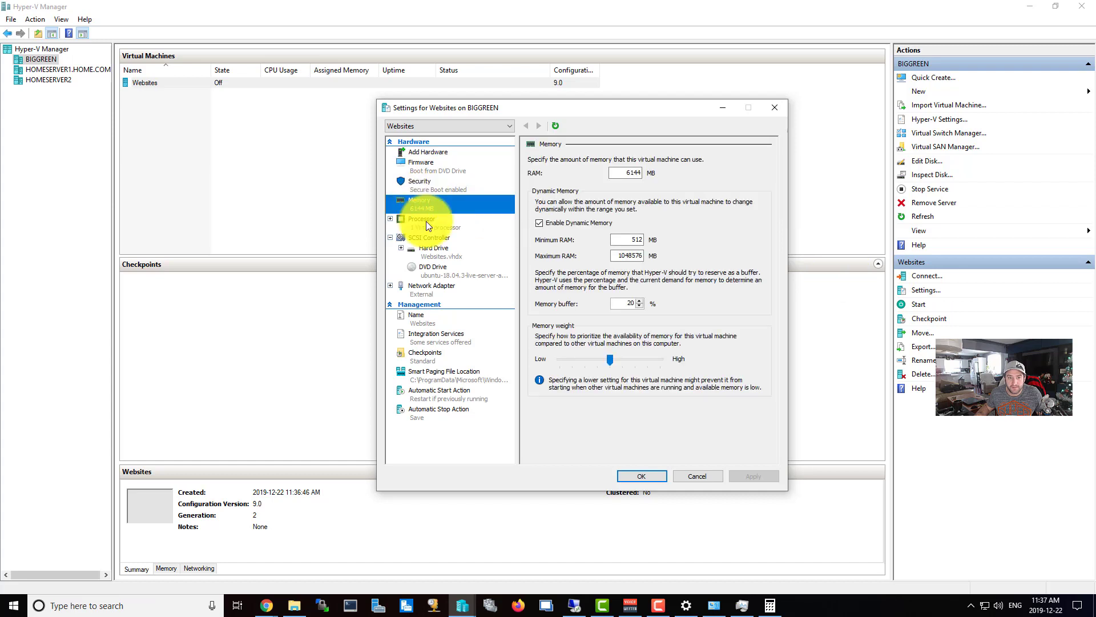
pyautogui.click(426, 223)
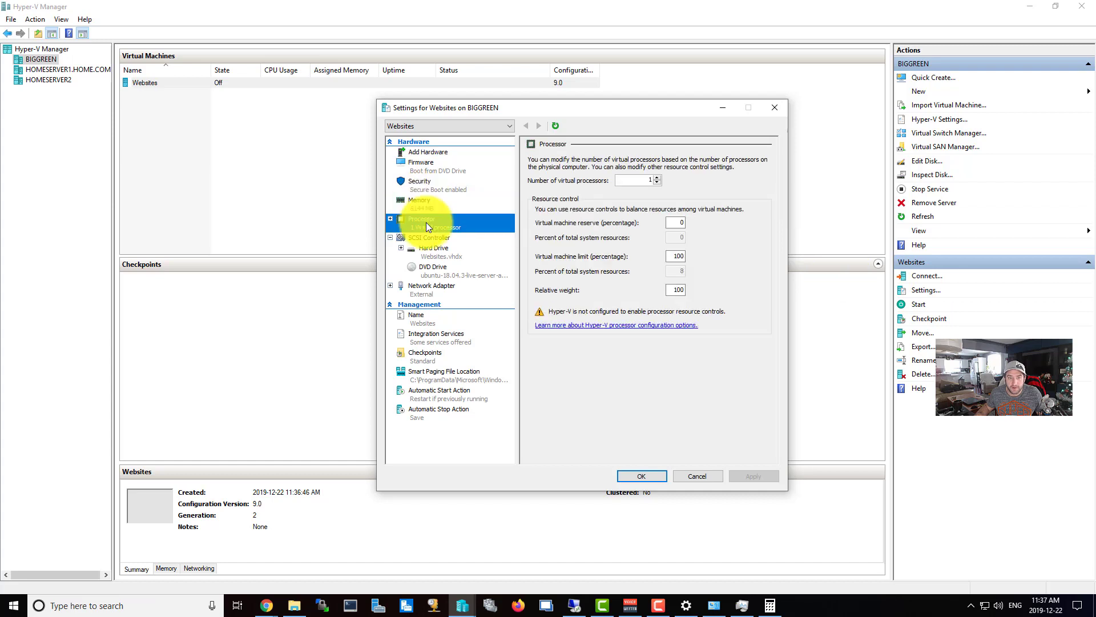
pyautogui.click(658, 177)
pyautogui.click(657, 178)
pyautogui.click(658, 177)
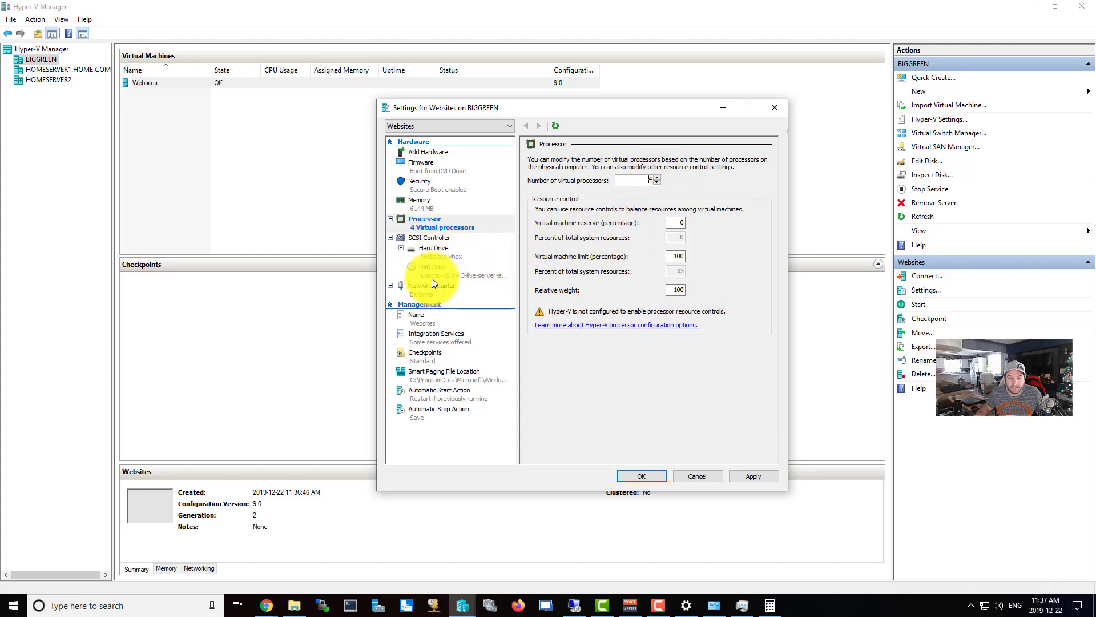
pyautogui.click(456, 273)
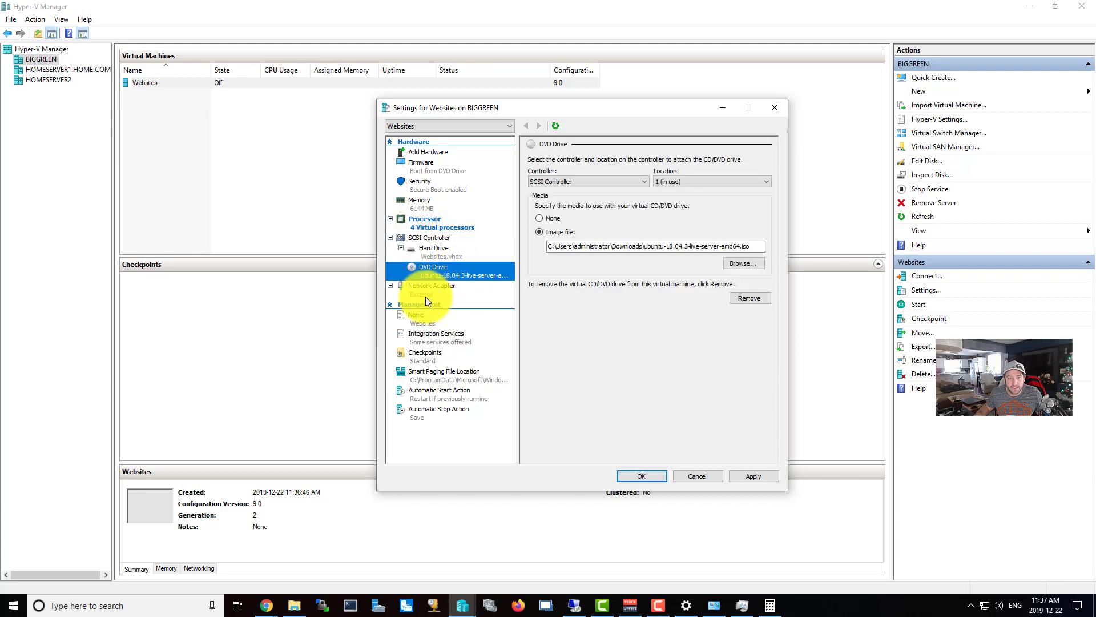
pyautogui.click(436, 292)
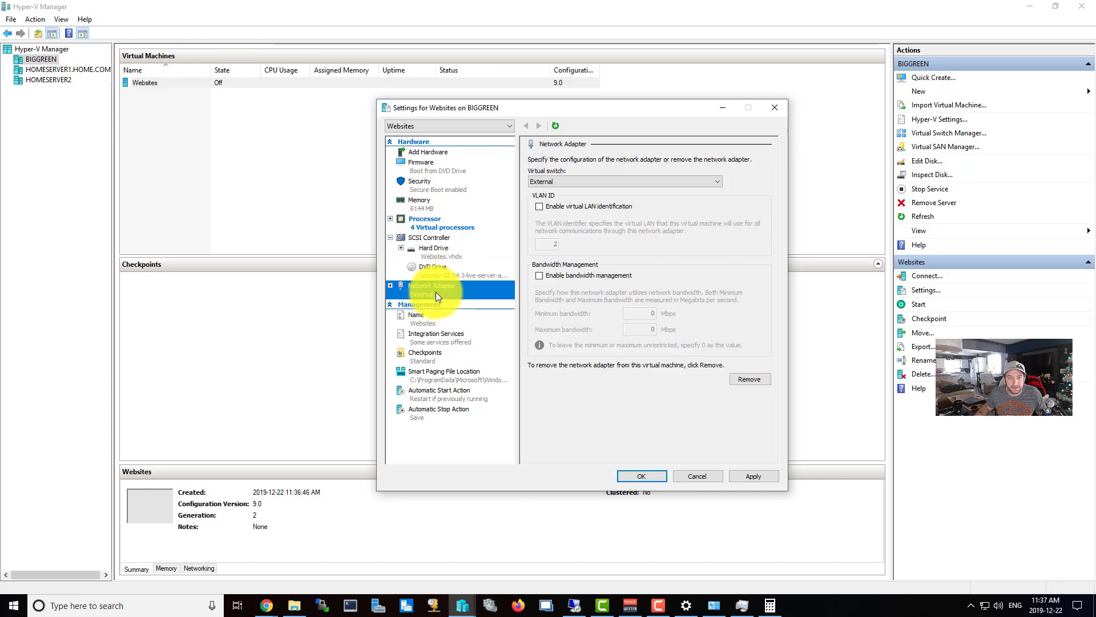
pyautogui.click(746, 473)
pyautogui.click(647, 474)
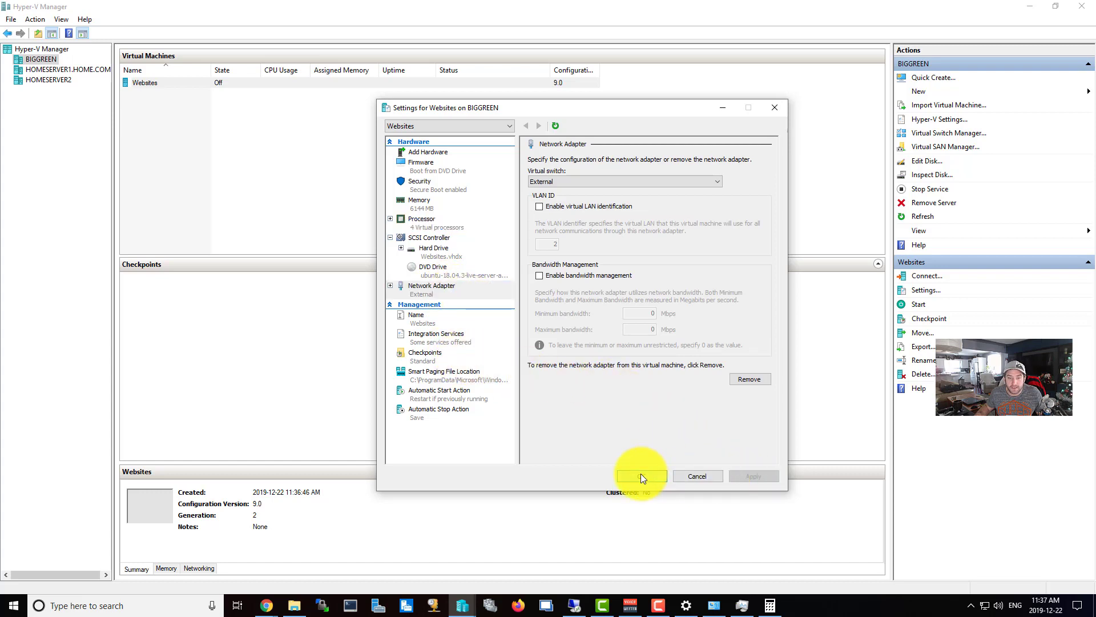
# Start the Websites VM, then turn it off again.
pyautogui.rightClick(236, 83)
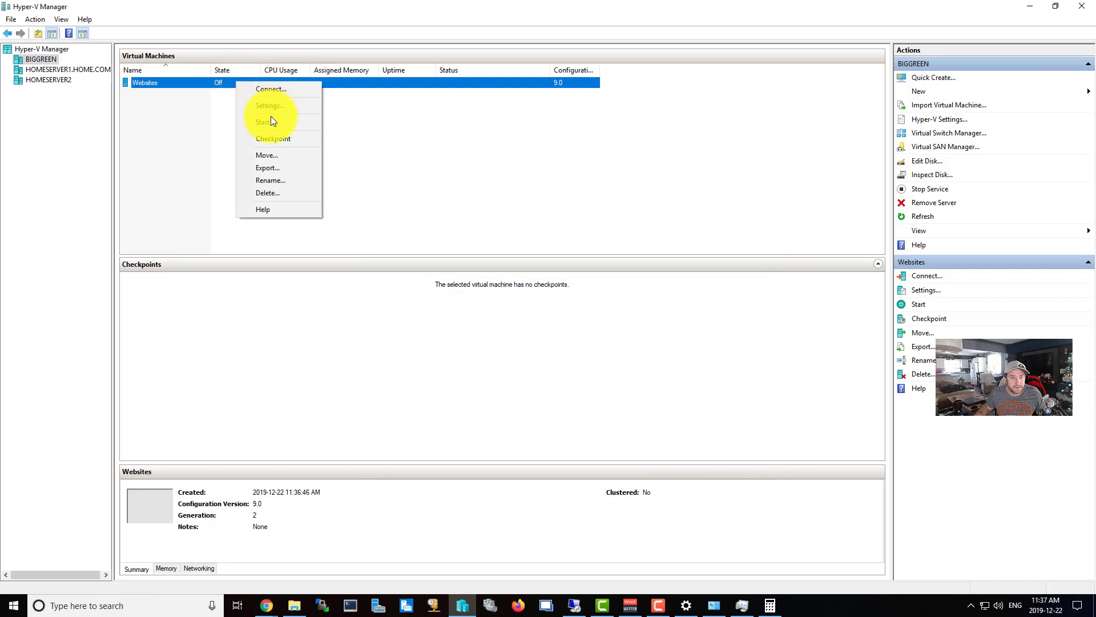
pyautogui.click(270, 136)
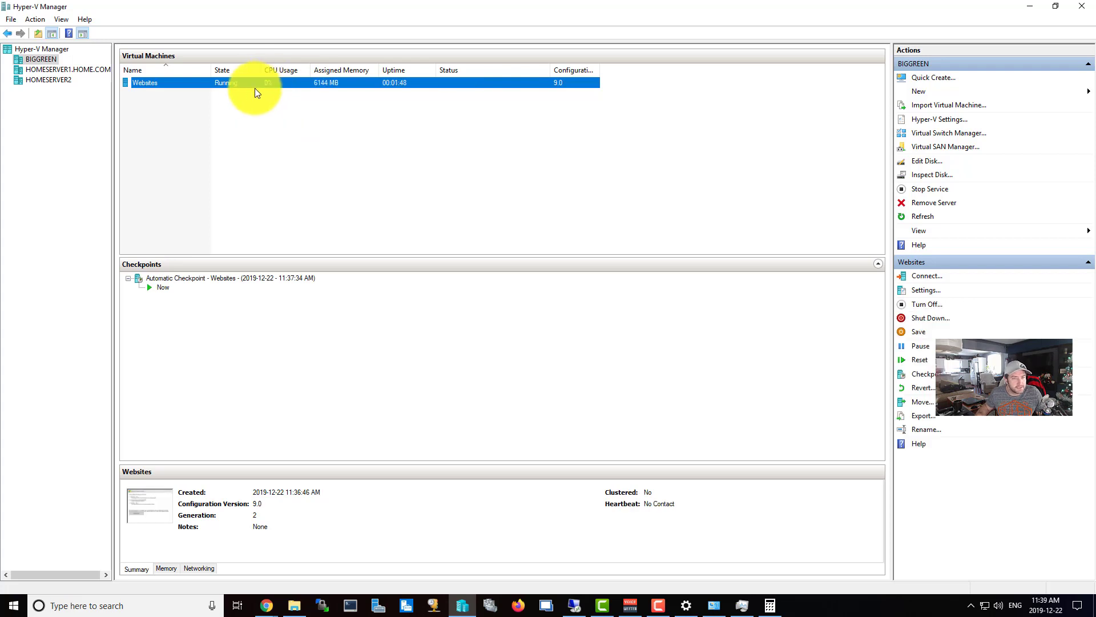
pyautogui.rightClick(244, 82)
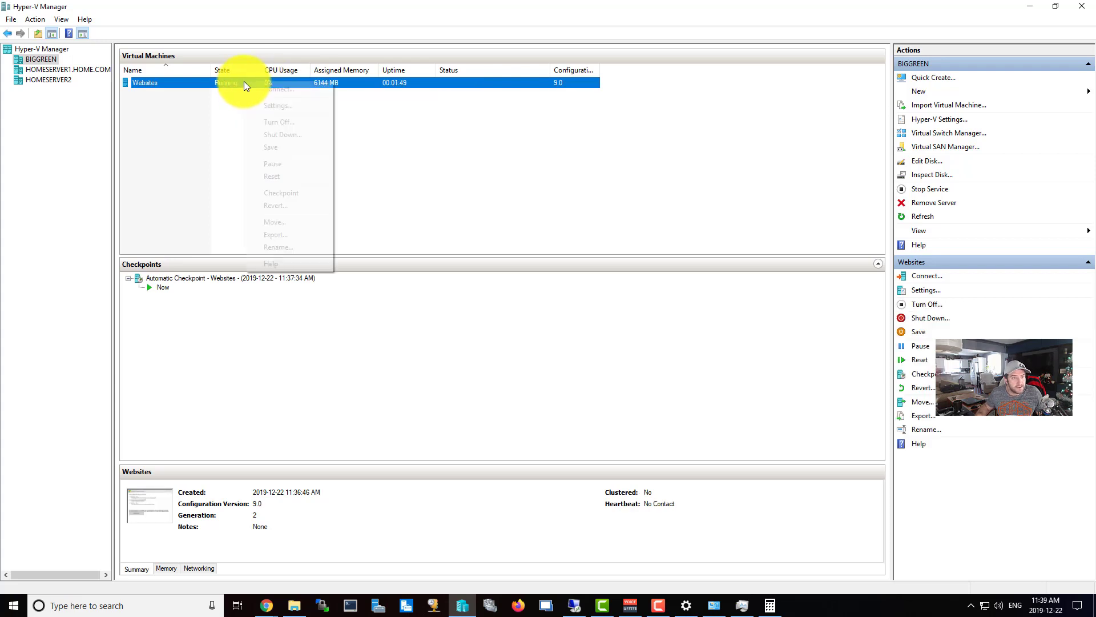
pyautogui.click(278, 121)
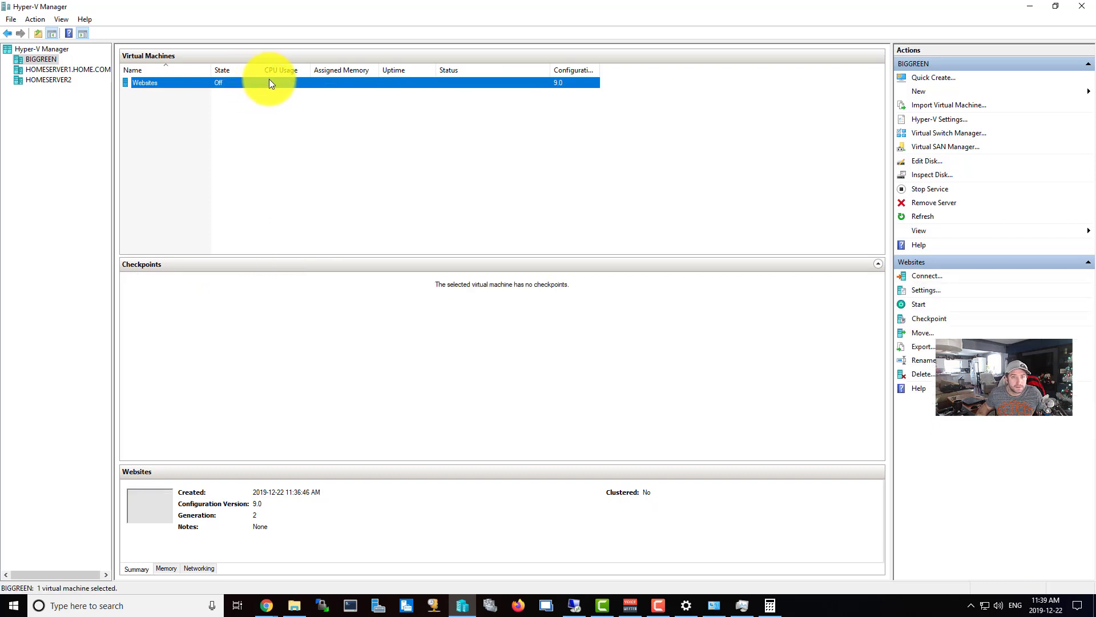
# Uncheck Enable Secure Boot in Websites' Security settings, keeping the Microsoft Windows template, and save.
pyautogui.click(929, 291)
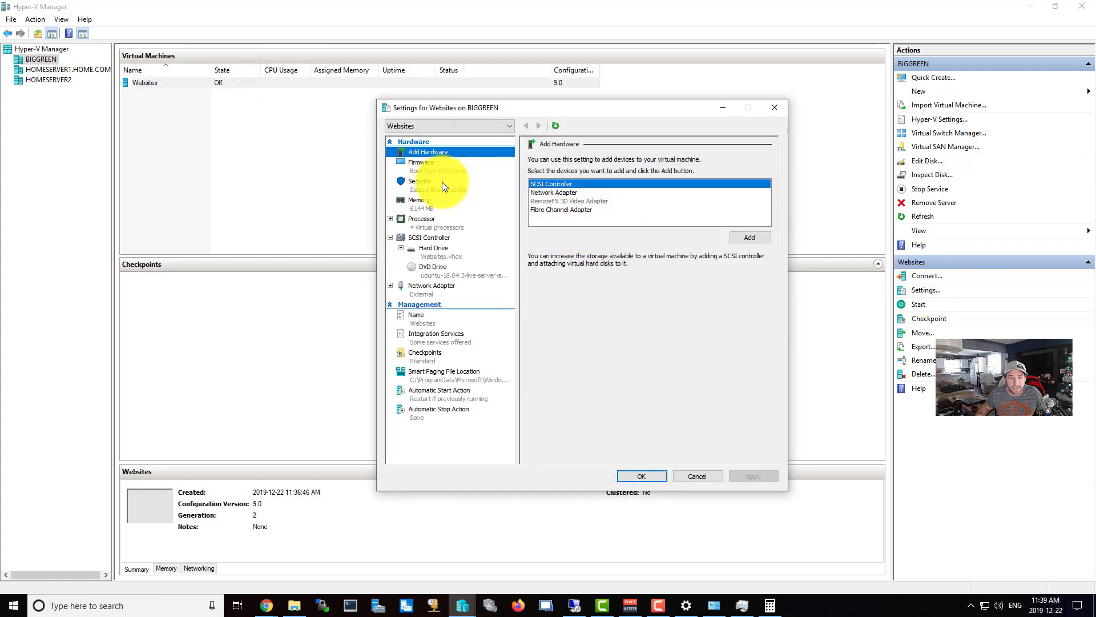
pyautogui.click(439, 186)
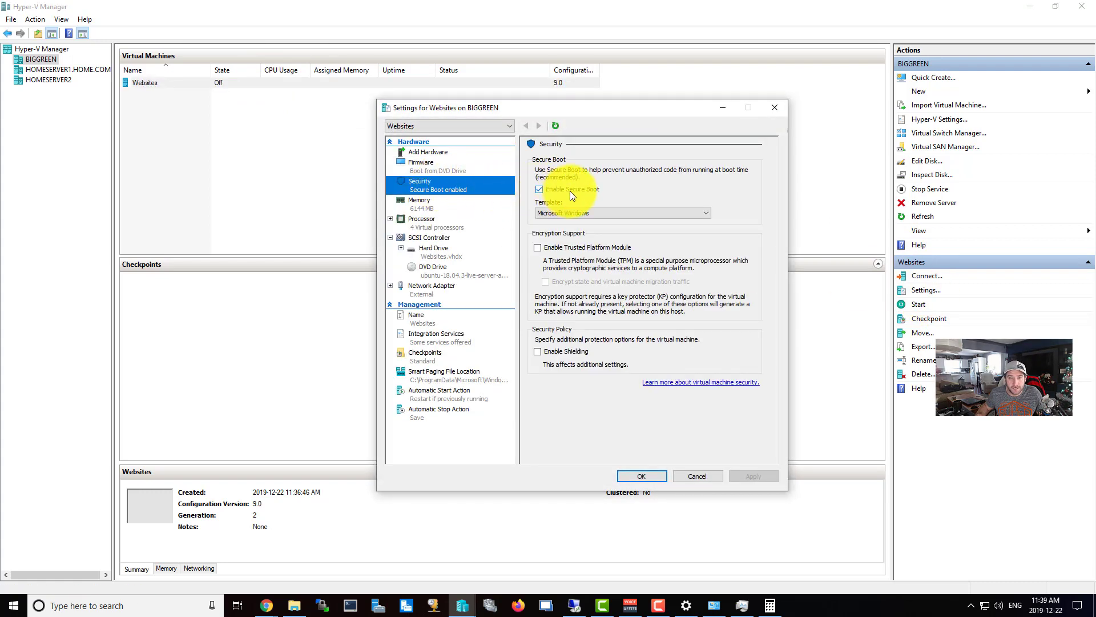
pyautogui.click(583, 213)
pyautogui.click(583, 211)
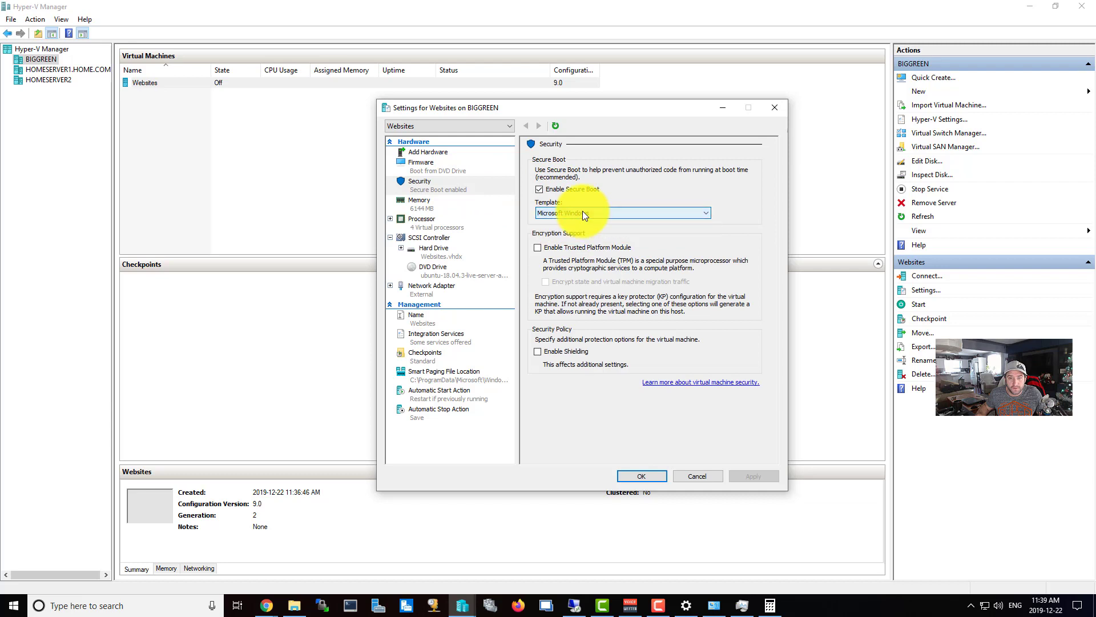
pyautogui.click(539, 190)
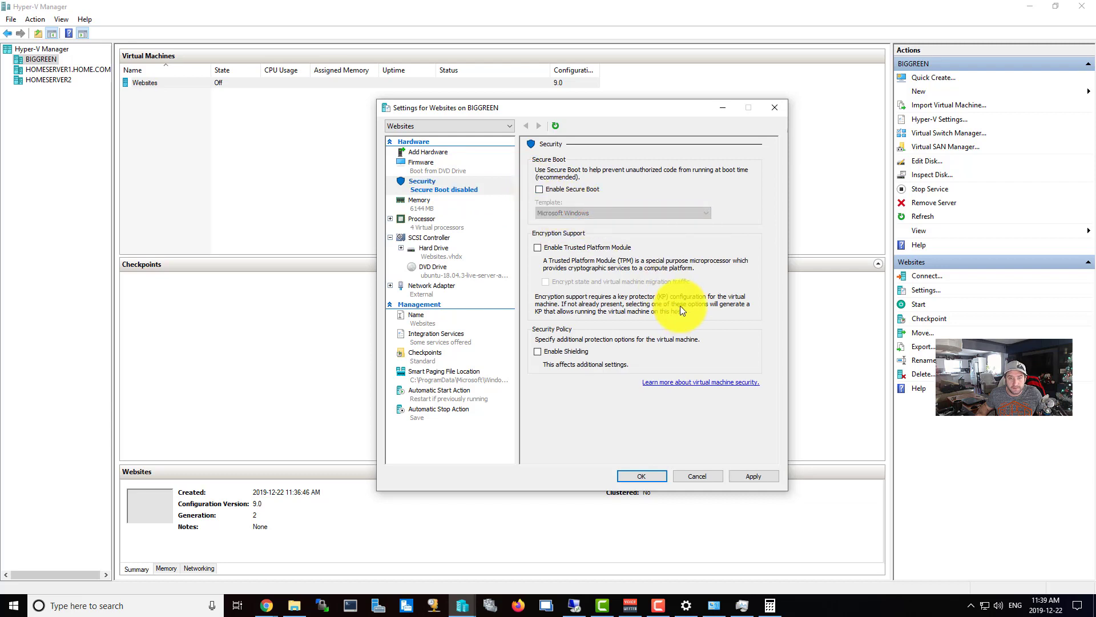
pyautogui.click(752, 476)
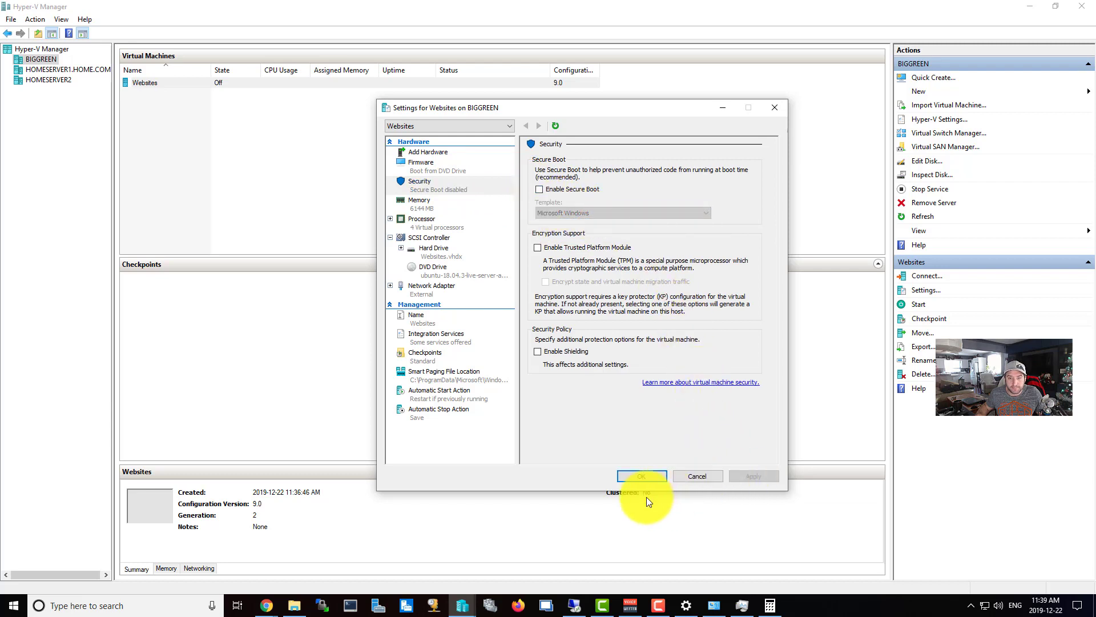
pyautogui.click(644, 476)
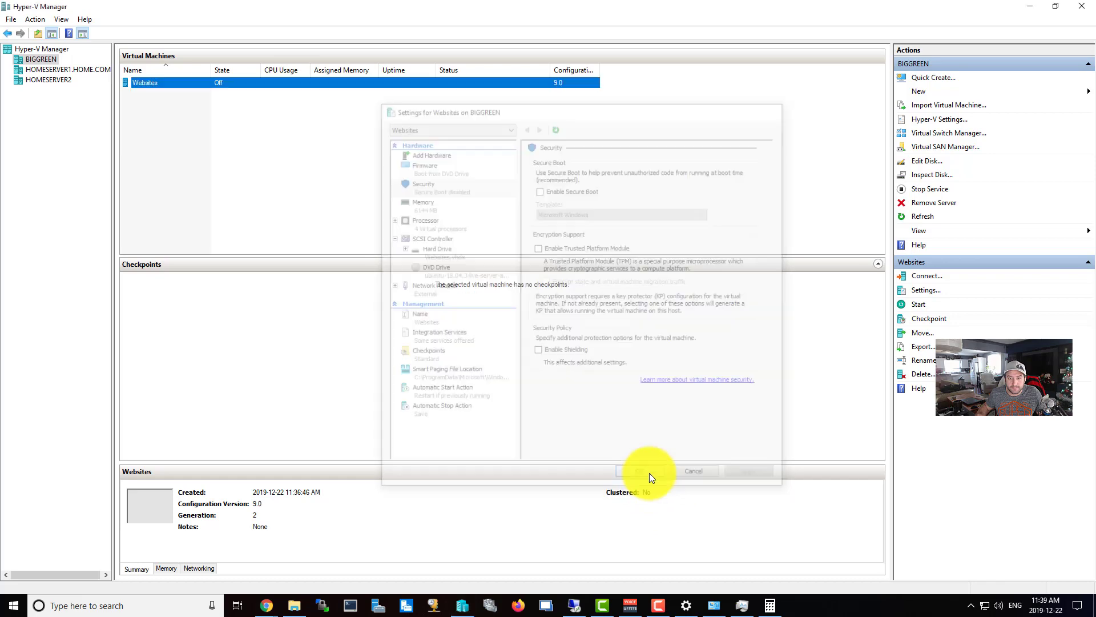
# Start Websites and connect to its console to watch the Ubuntu installer boot.
pyautogui.rightClick(319, 81)
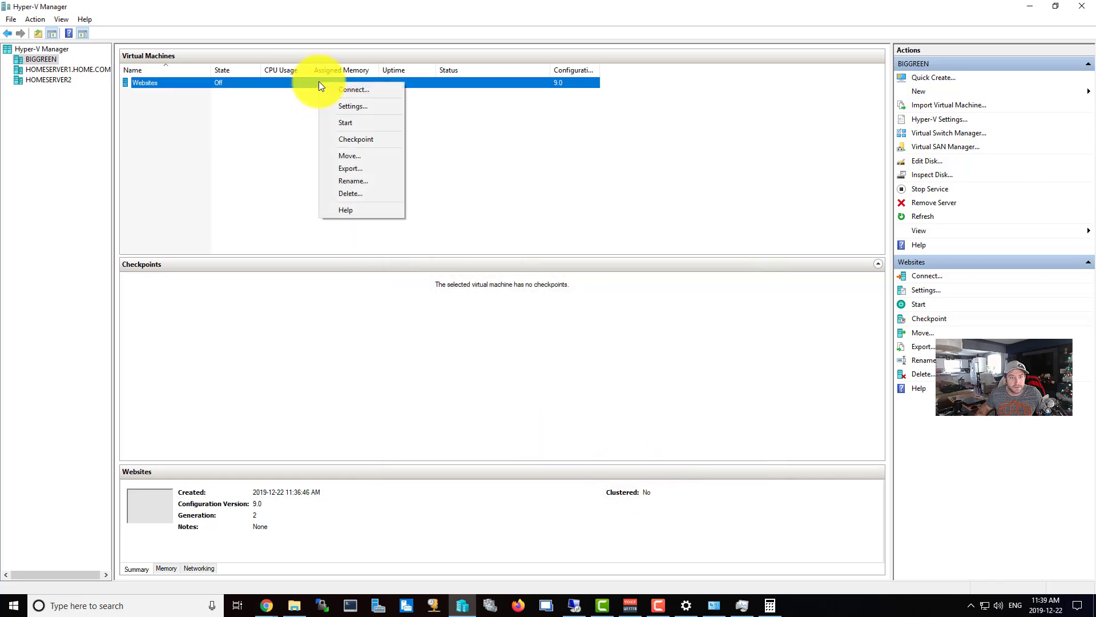
pyautogui.click(347, 122)
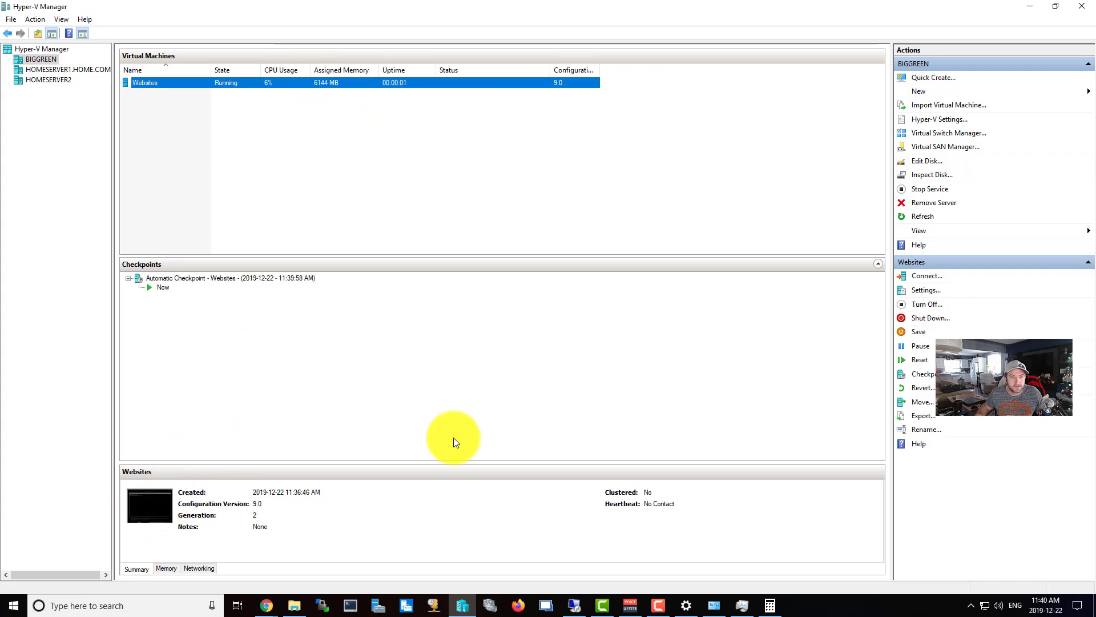
pyautogui.press('Return')
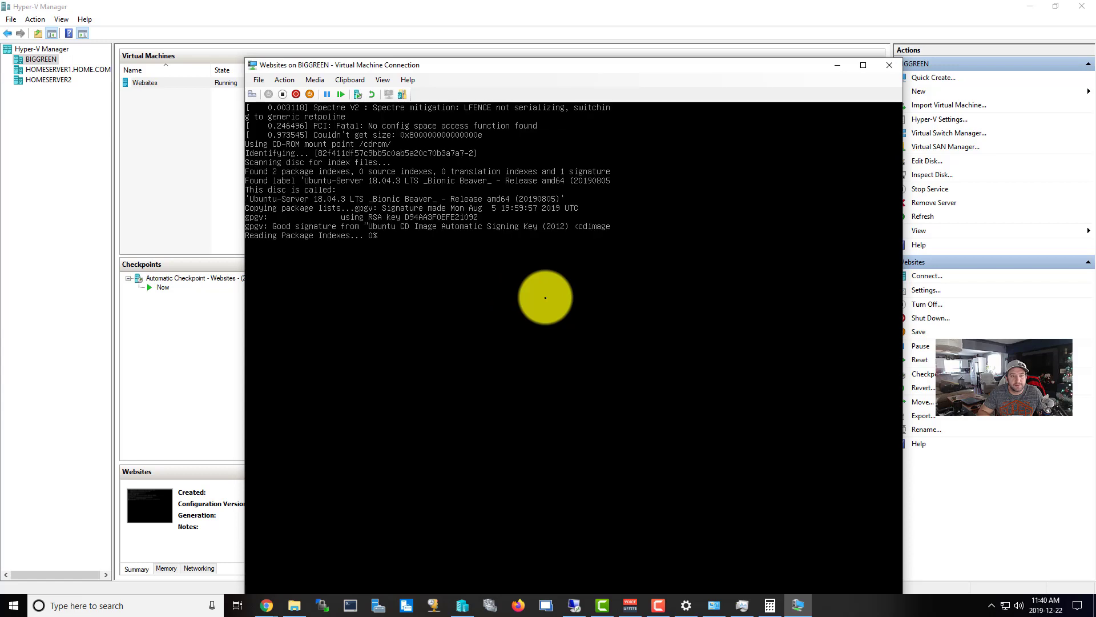
# Accept English, the US keyboard layout, the default network and no proxy in the Ubuntu installer.
pyautogui.moveTo(604, 64); pyautogui.dragTo(512, 29)
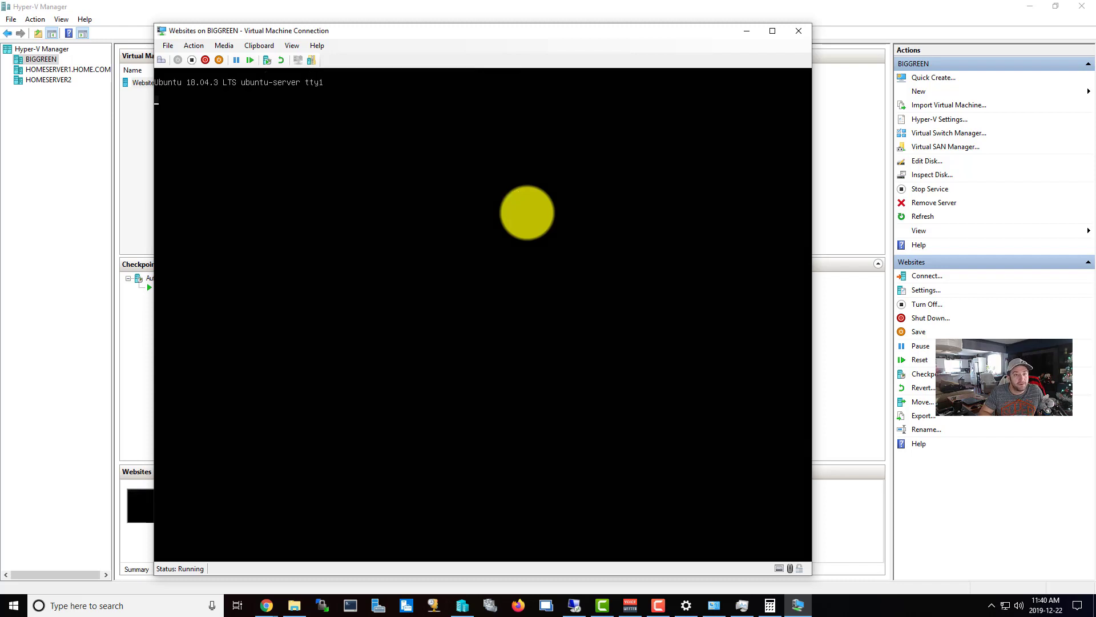
pyautogui.press('Return')
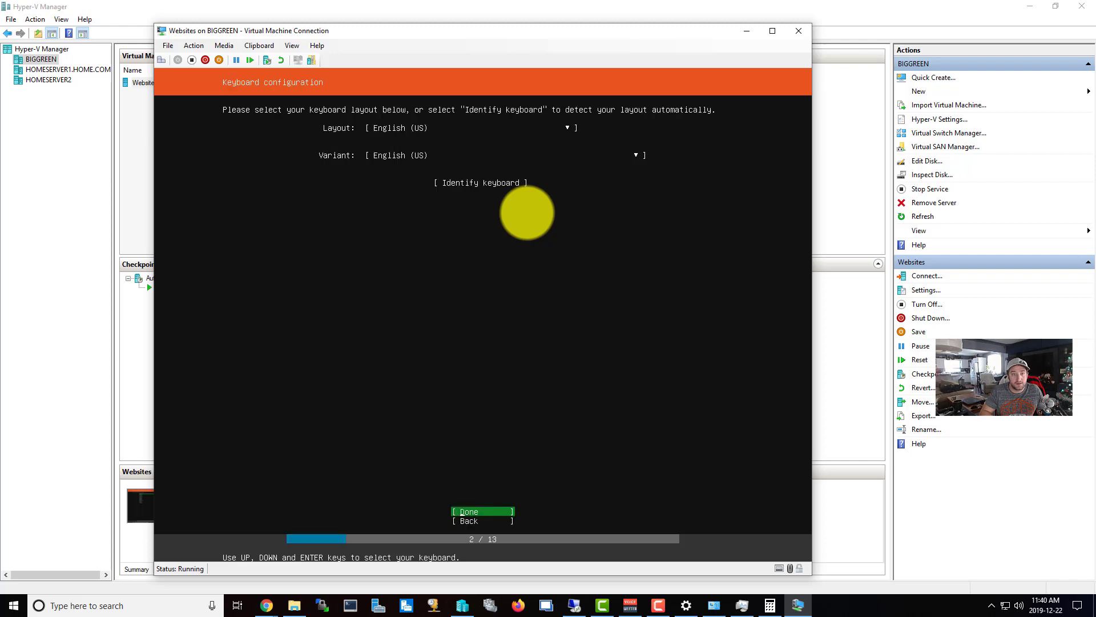
pyautogui.press('Return')
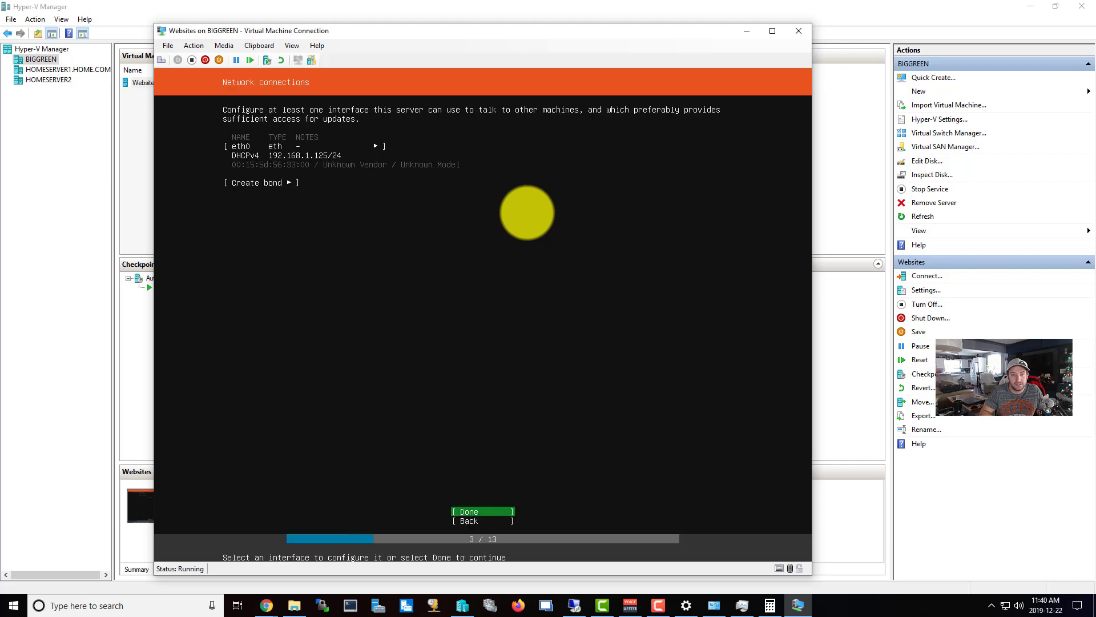
pyautogui.press('Return')
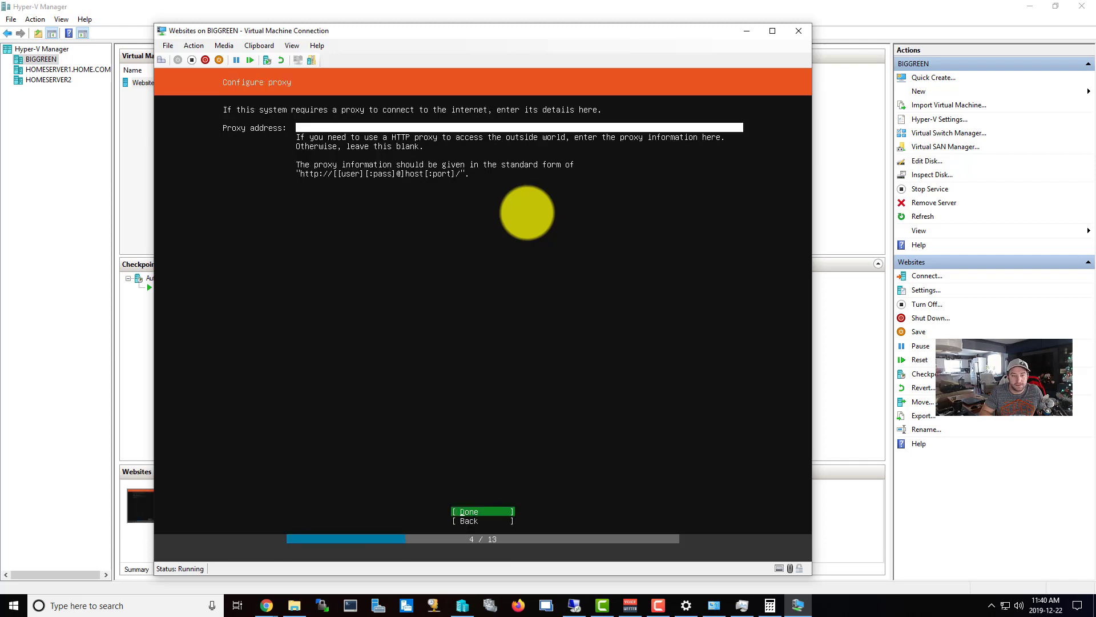
pyautogui.press('Return')
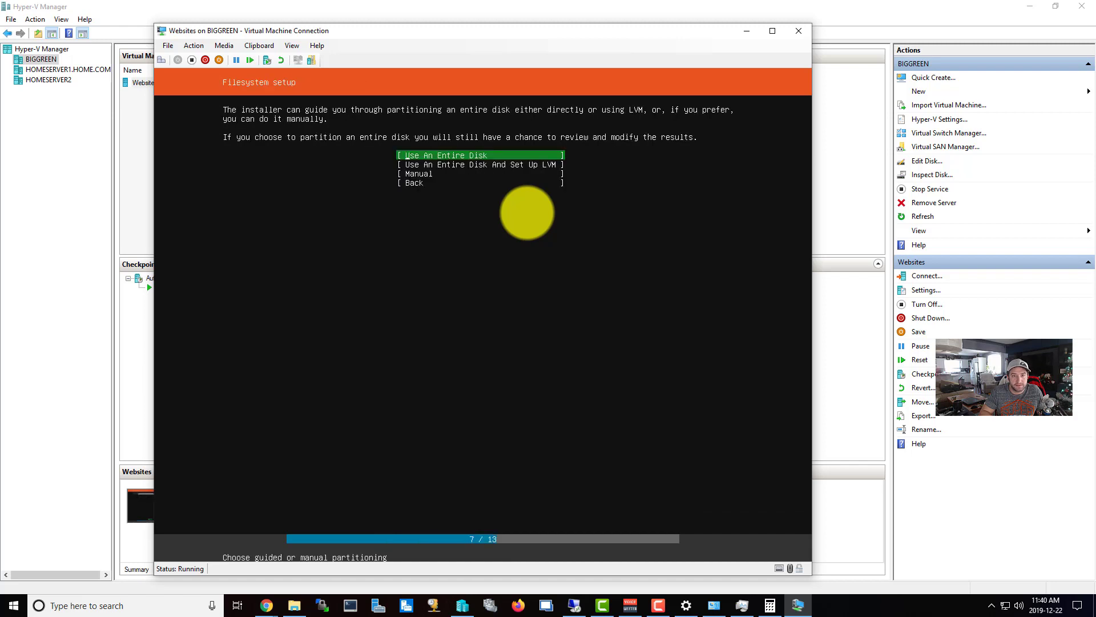
# Use the entire disk with the proposed layout and choose Continue on the data-loss warning.
pyautogui.press('Return')
pyautogui.press('Return')
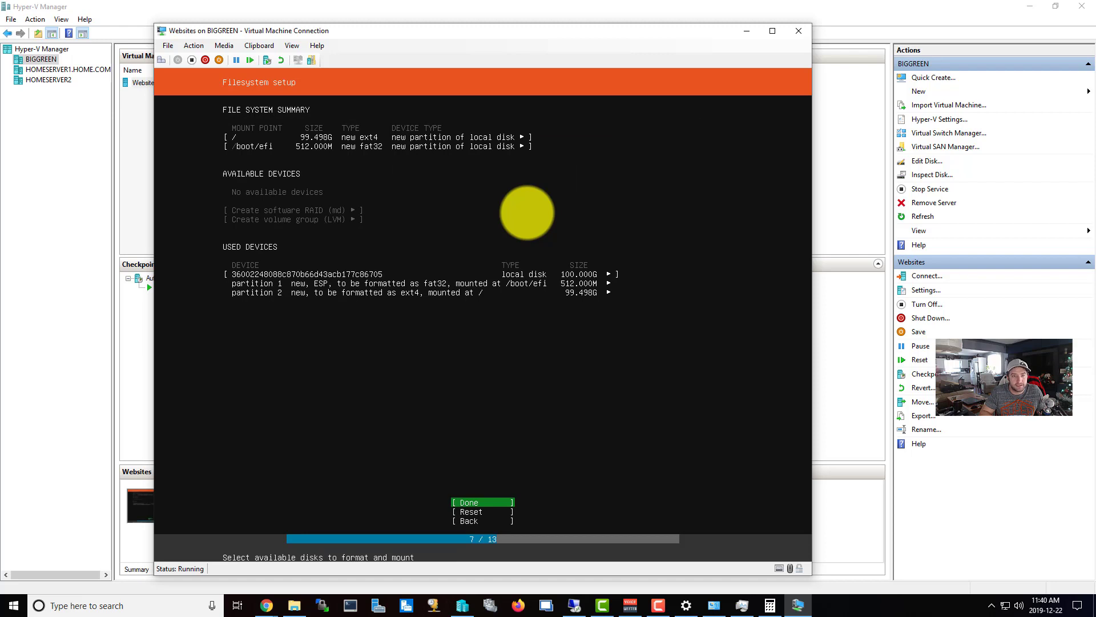
pyautogui.press('Return')
pyautogui.press('Down')
# Confirm the disk format, then enter your full name and server name philschannel.
pyautogui.press('Return')
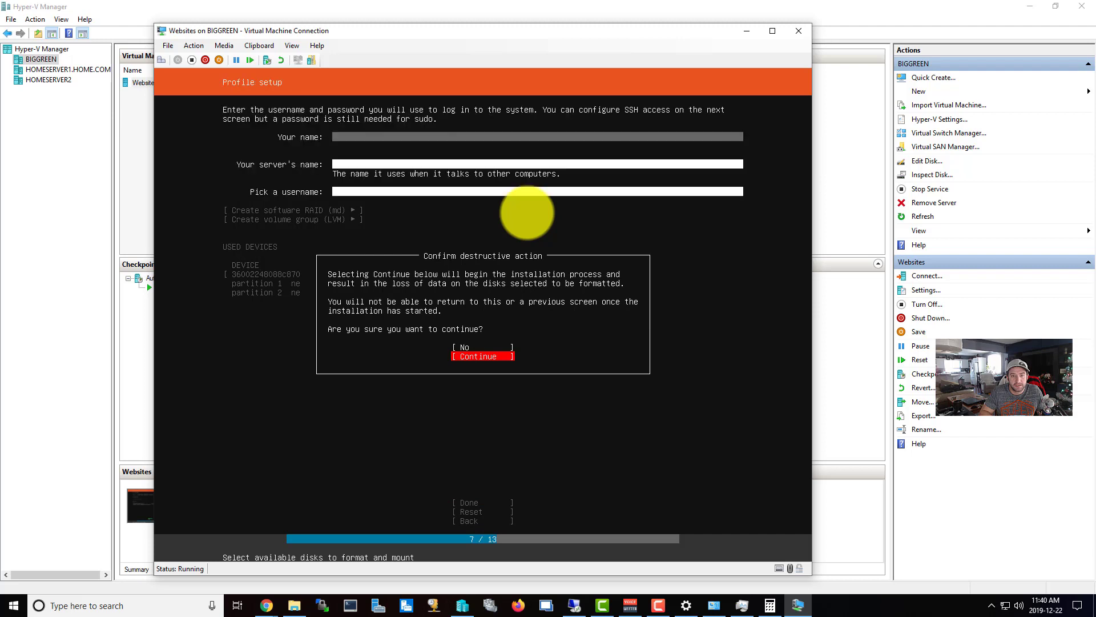
pyautogui.write('Phil')
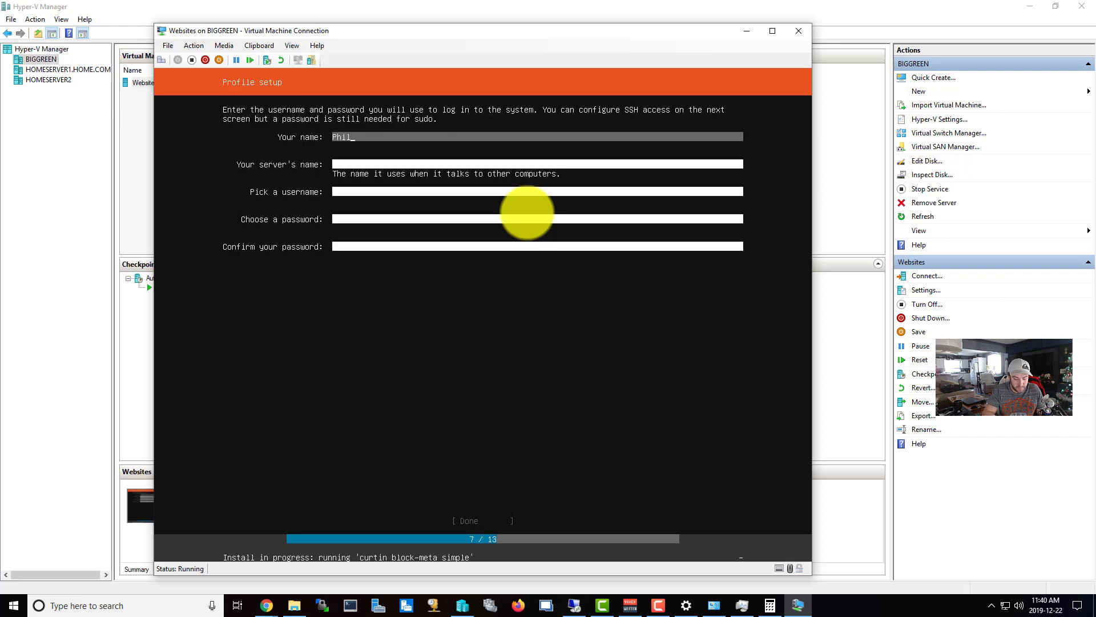
pyautogui.write('ippe Allaire')
pyautogui.press('Tab')
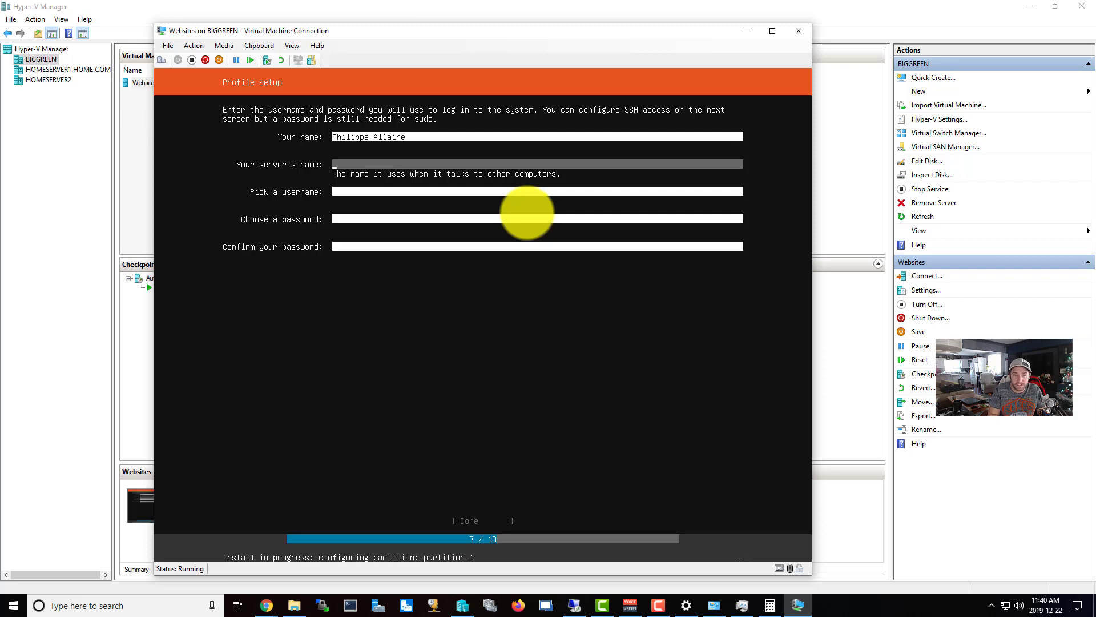
pyautogui.write('camrose')
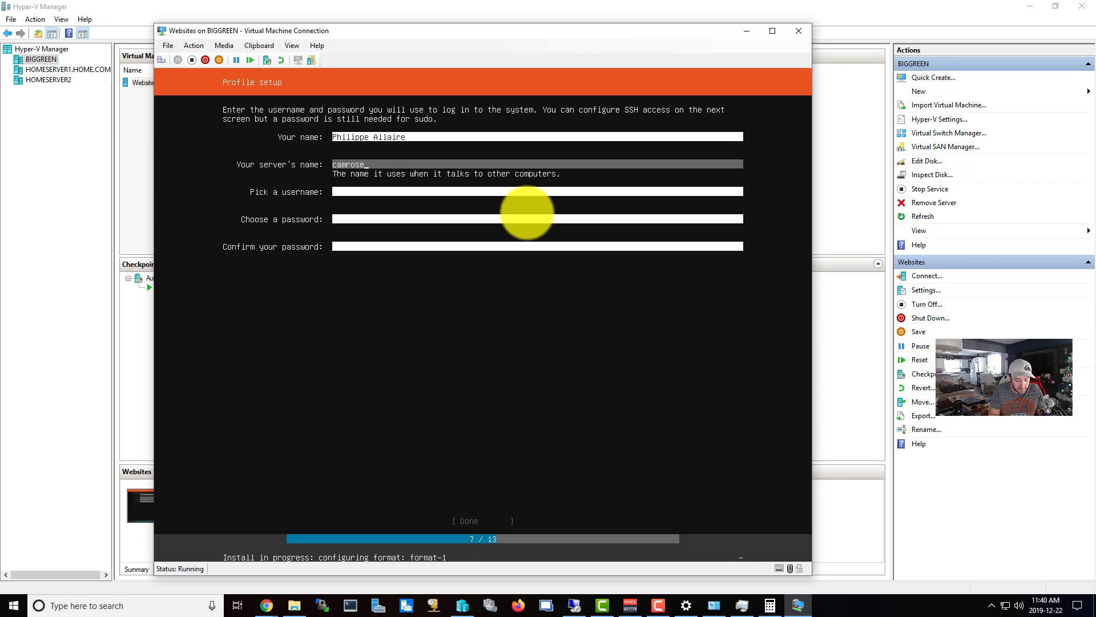
pyautogui.press('BackSpace')
pyautogui.press('BackSpace')
pyautogui.press('BackSpace')
pyautogui.press('BackSpace')
pyautogui.press('BackSpace')
pyautogui.press('BackSpace')
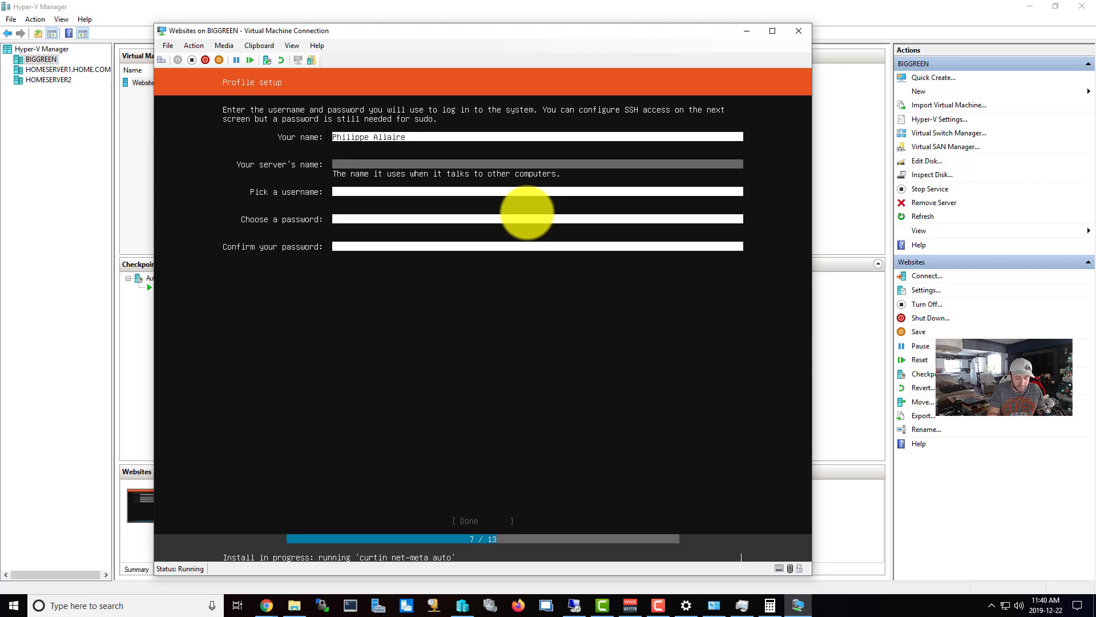
pyautogui.write('philschannel')
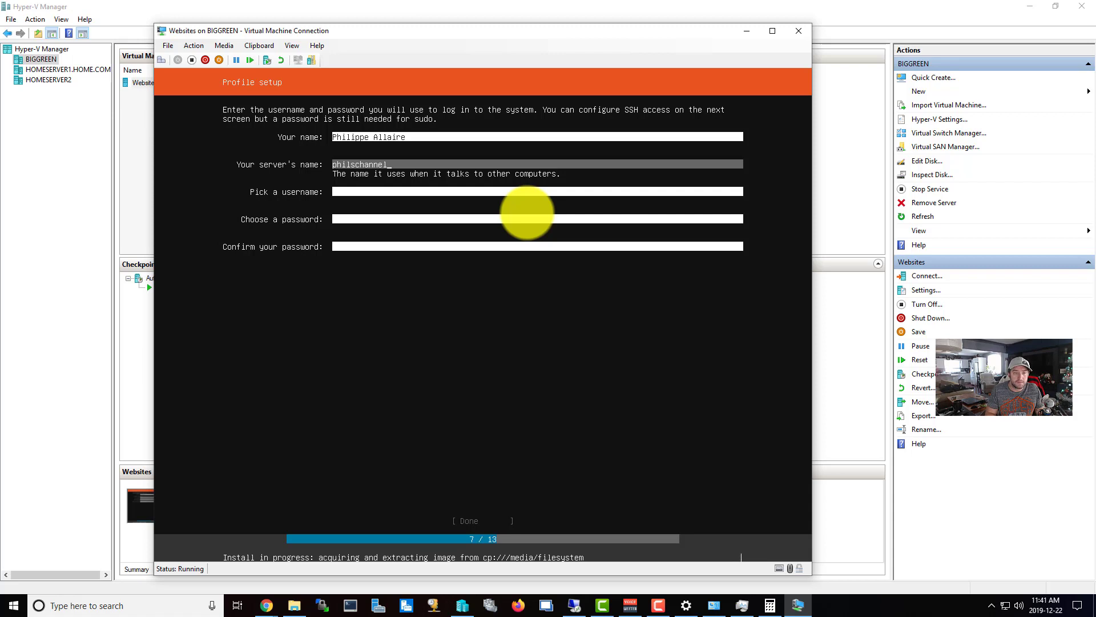
pyautogui.press('Tab')
# Enter the username and a matching password in both fields, and submit the profile.
pyautogui.write('bluntman')
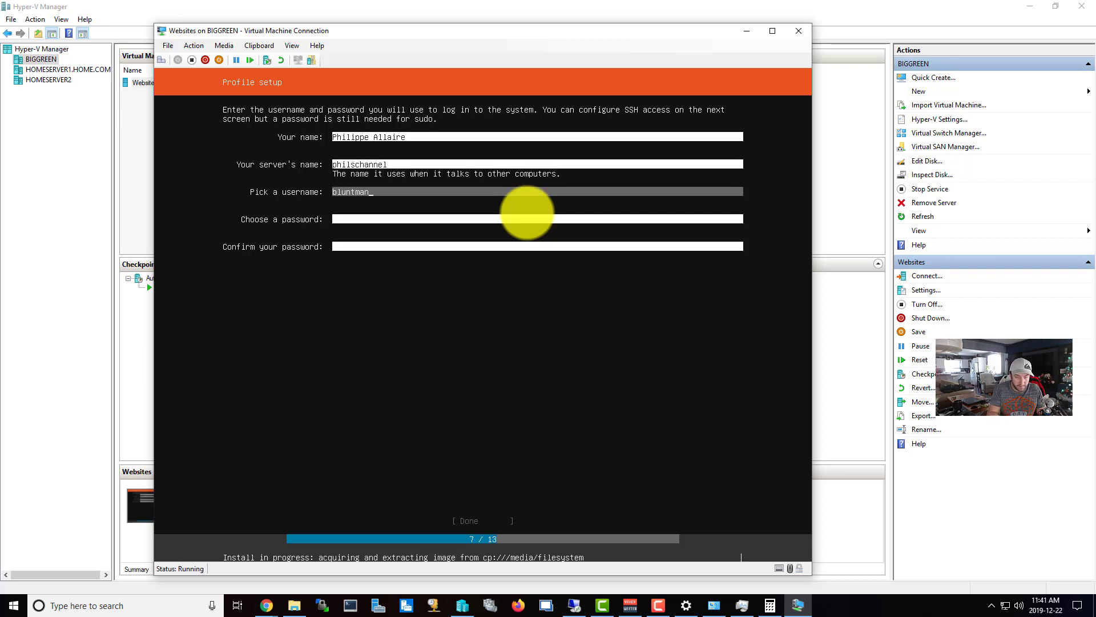
pyautogui.write('001')
pyautogui.press('Tab')
pyautogui.write('*****')
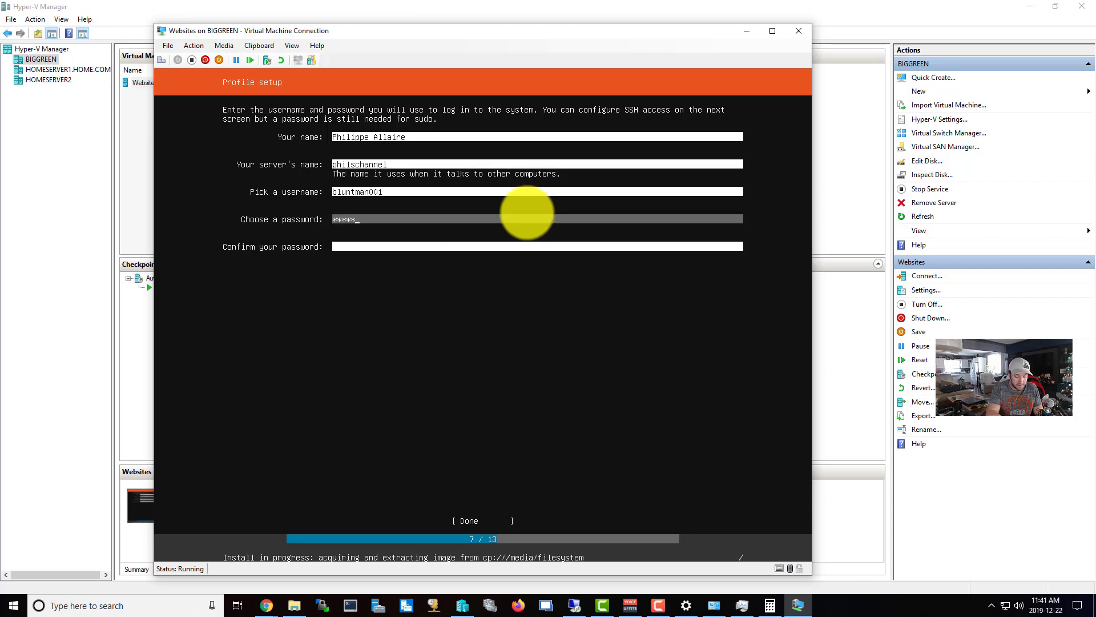
pyautogui.write('****')
pyautogui.press('Tab')
pyautogui.write('******')
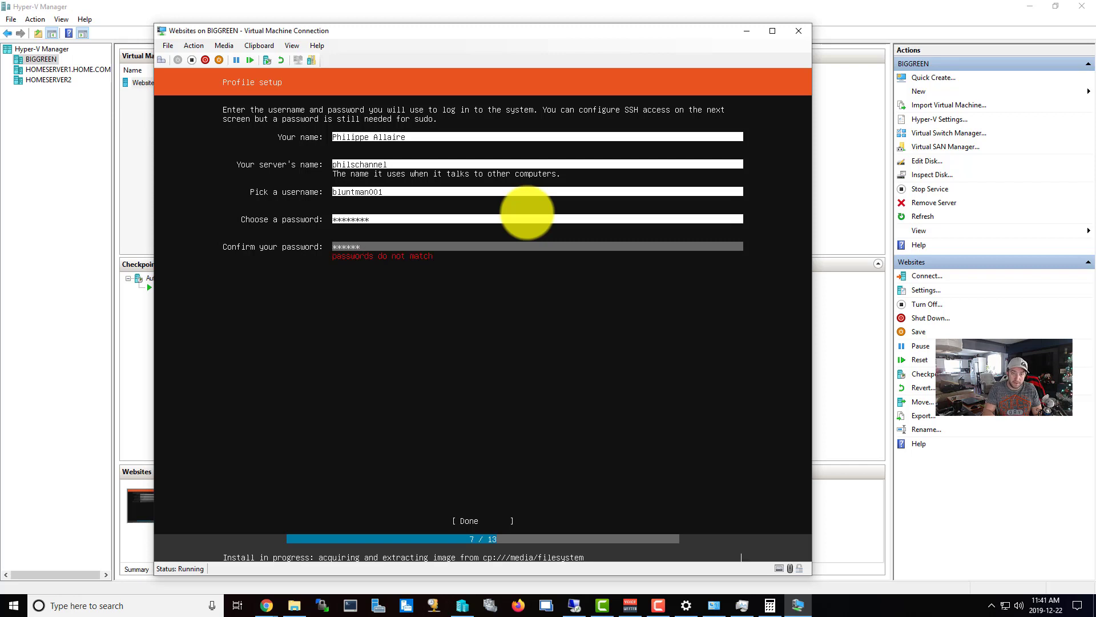
pyautogui.press('BackSpace')
pyautogui.press('BackSpace')
pyautogui.press('BackSpace')
pyautogui.press('BackSpace')
pyautogui.press('BackSpace')
pyautogui.press('BackSpace')
pyautogui.write('*******')
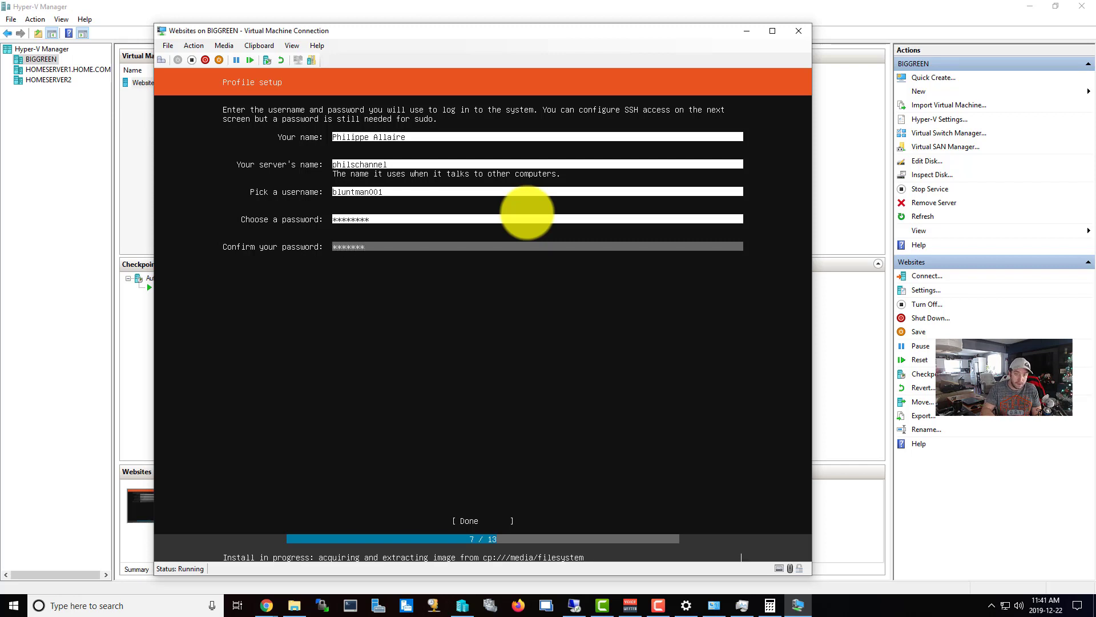
pyautogui.write('**')
pyautogui.press('Tab')
pyautogui.press('Return')
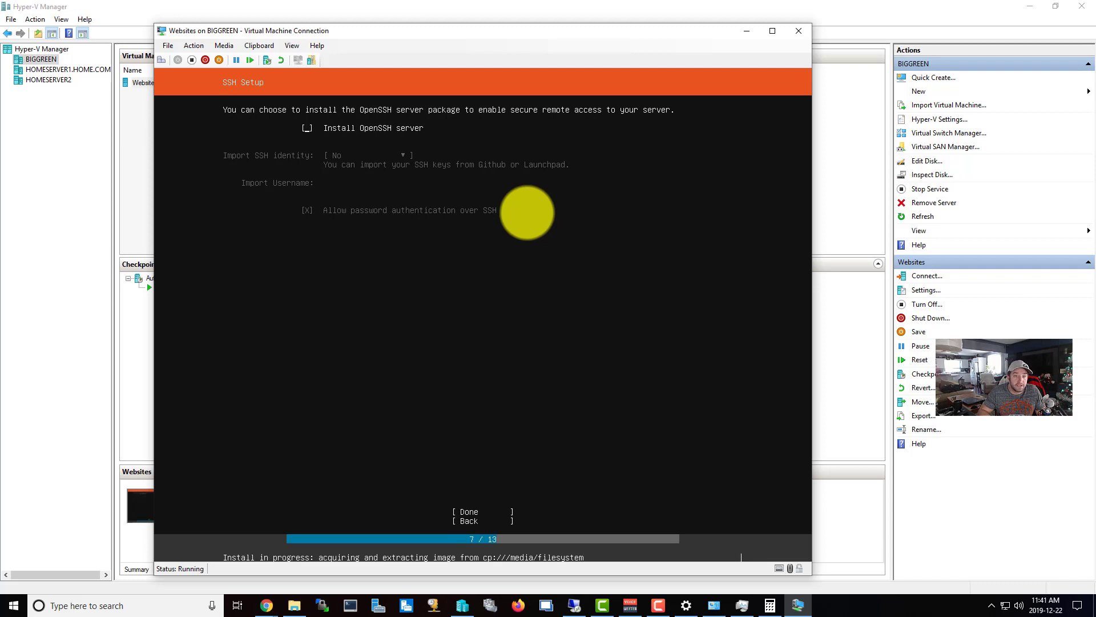
# Include the OpenSSH server, select no featured server snaps, and let the installation run.
pyautogui.press('space')
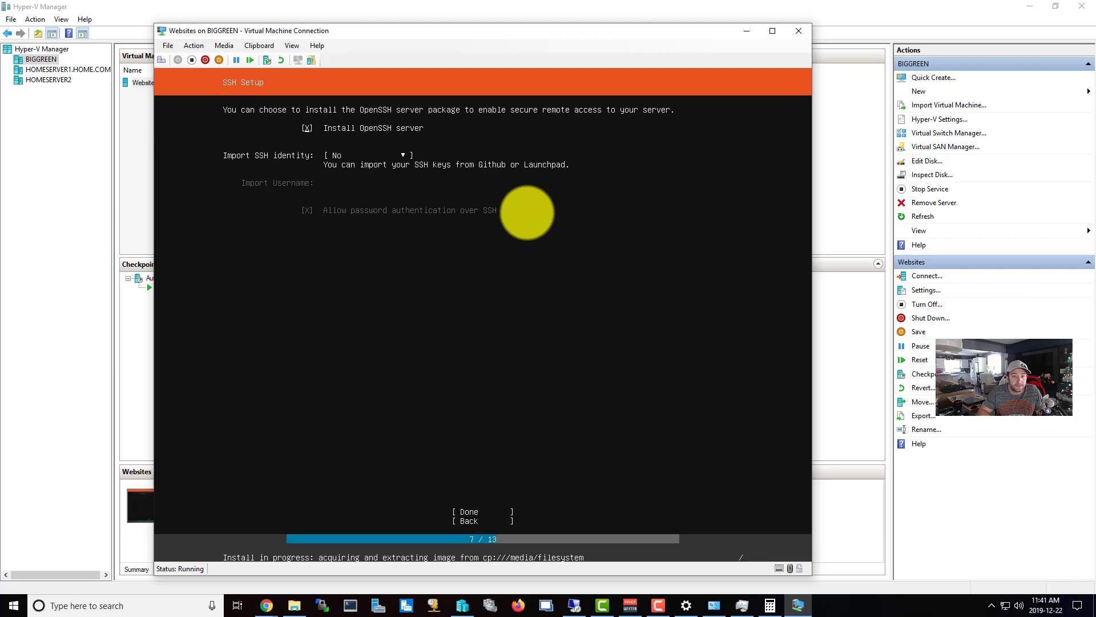
pyautogui.press('Tab')
pyautogui.press('Tab')
pyautogui.press('Return')
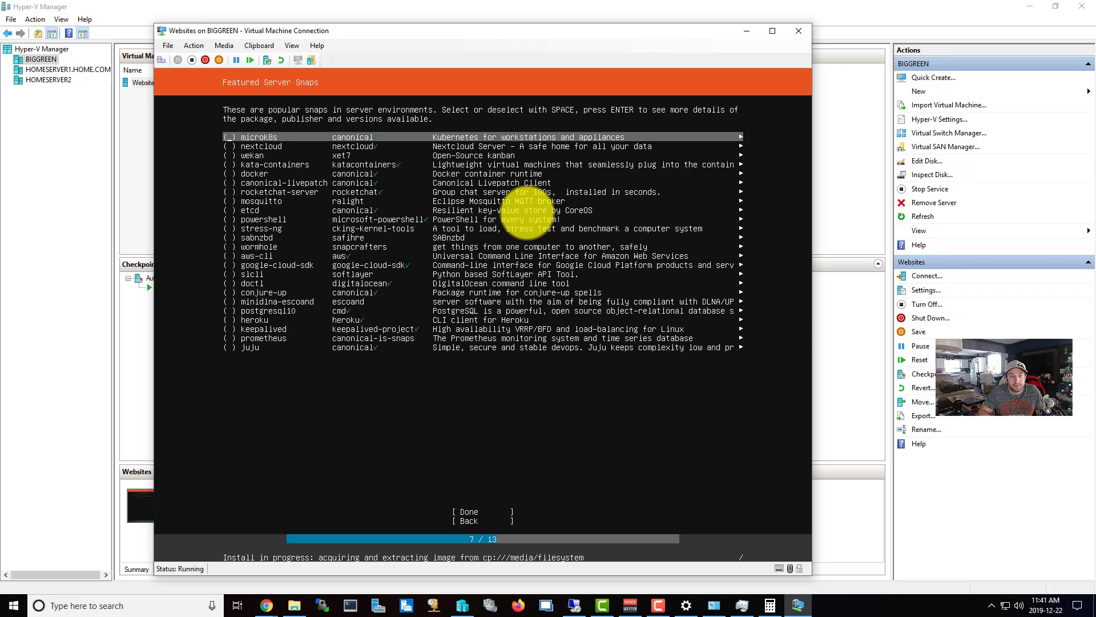
pyautogui.press('Tab')
pyautogui.press('Return')
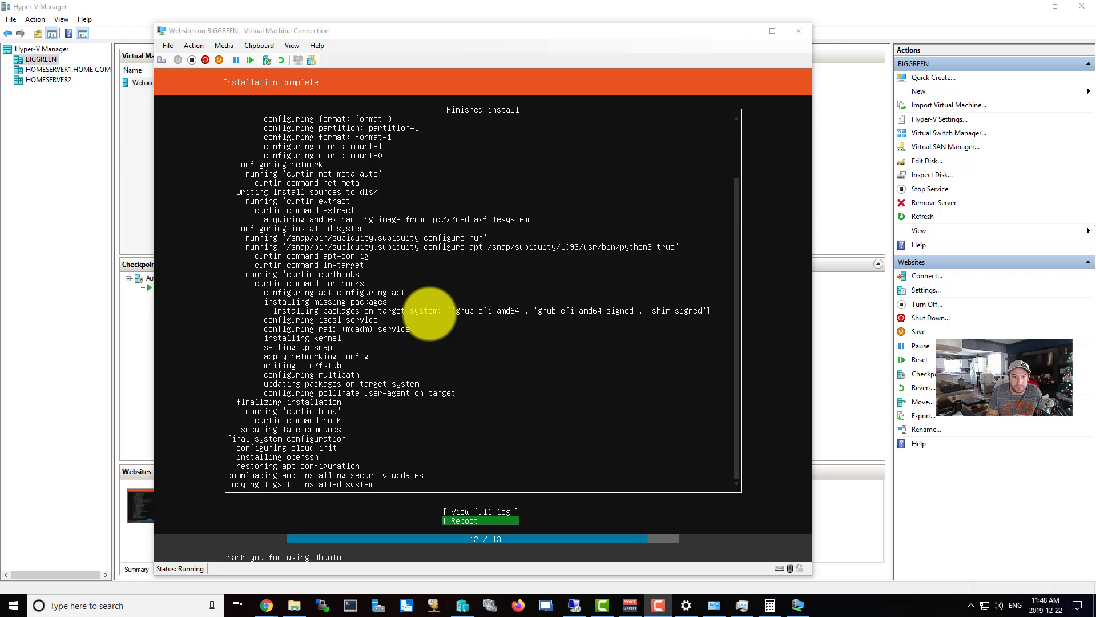
pyautogui.click(664, 360)
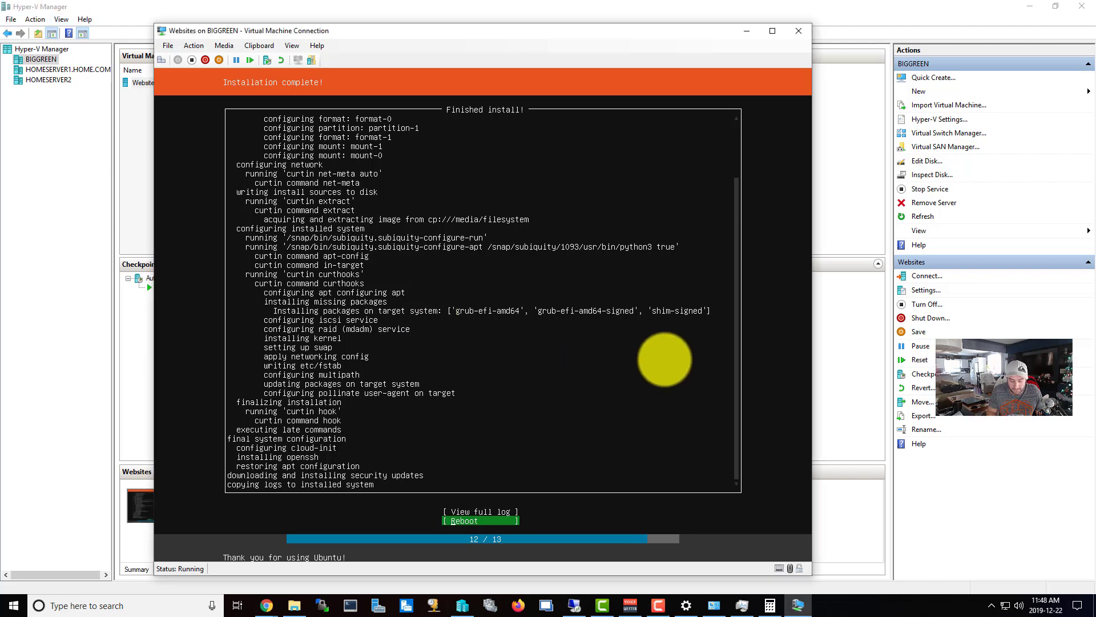
# Reboot the installed system and confirm the installation medium is removed.
pyautogui.press('Return')
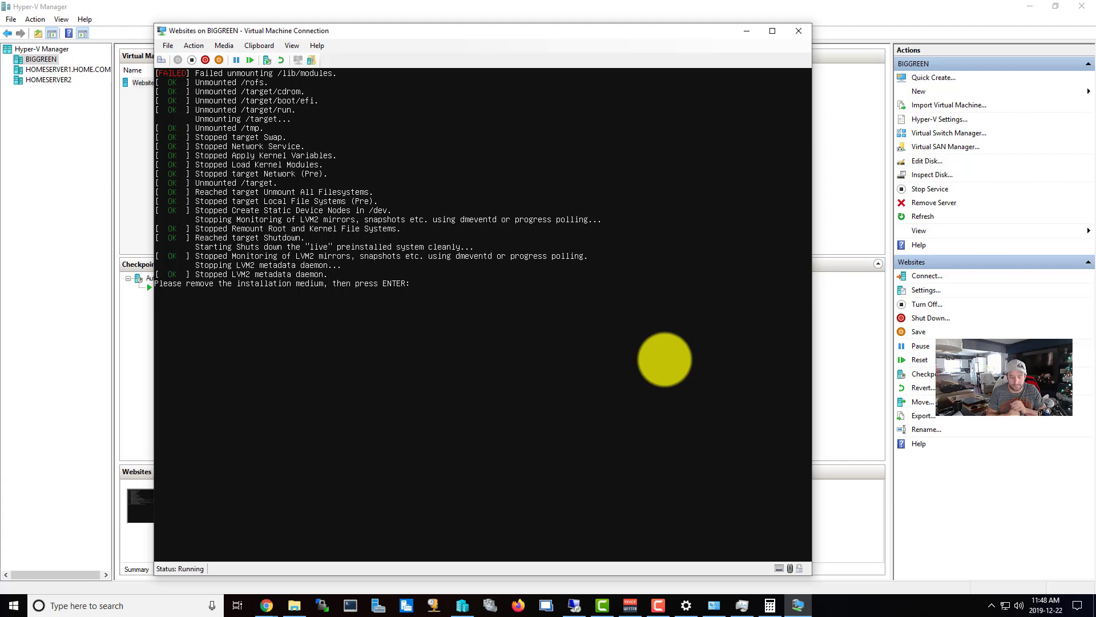
pyautogui.press('Return')
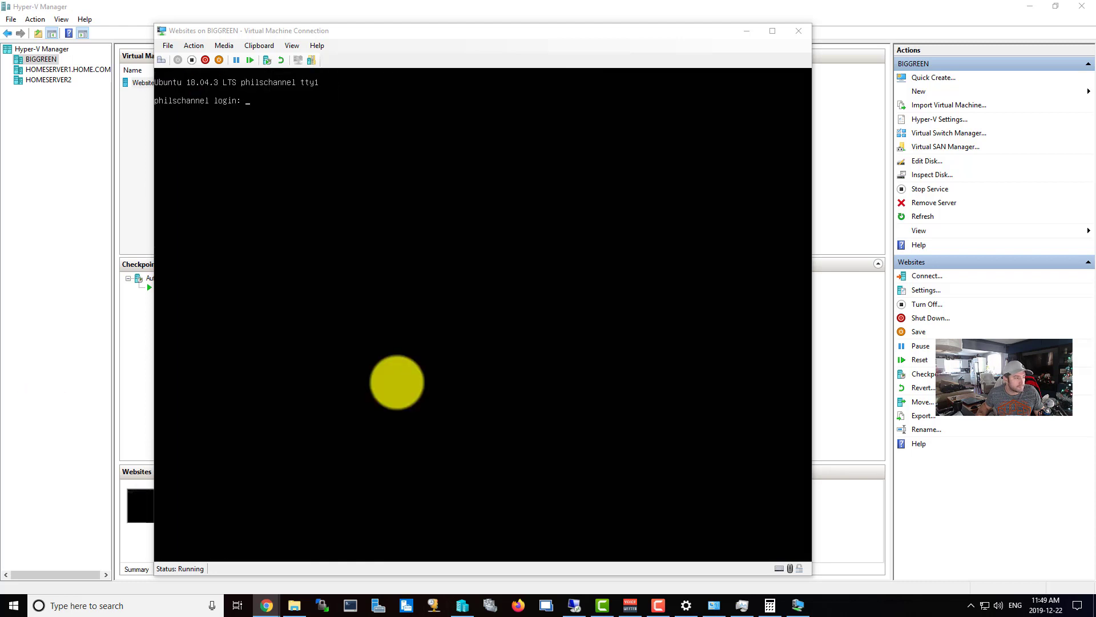
# Log in to the console with the username and password, then switch to root with sudo su.
pyautogui.click(619, 323)
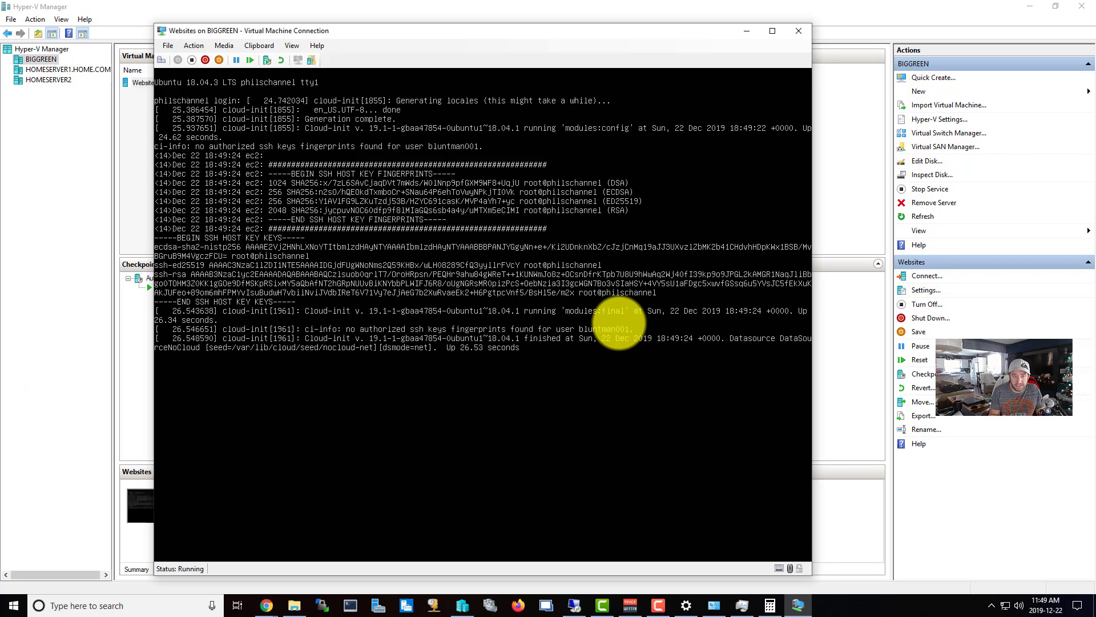
pyautogui.write('bluntman001')
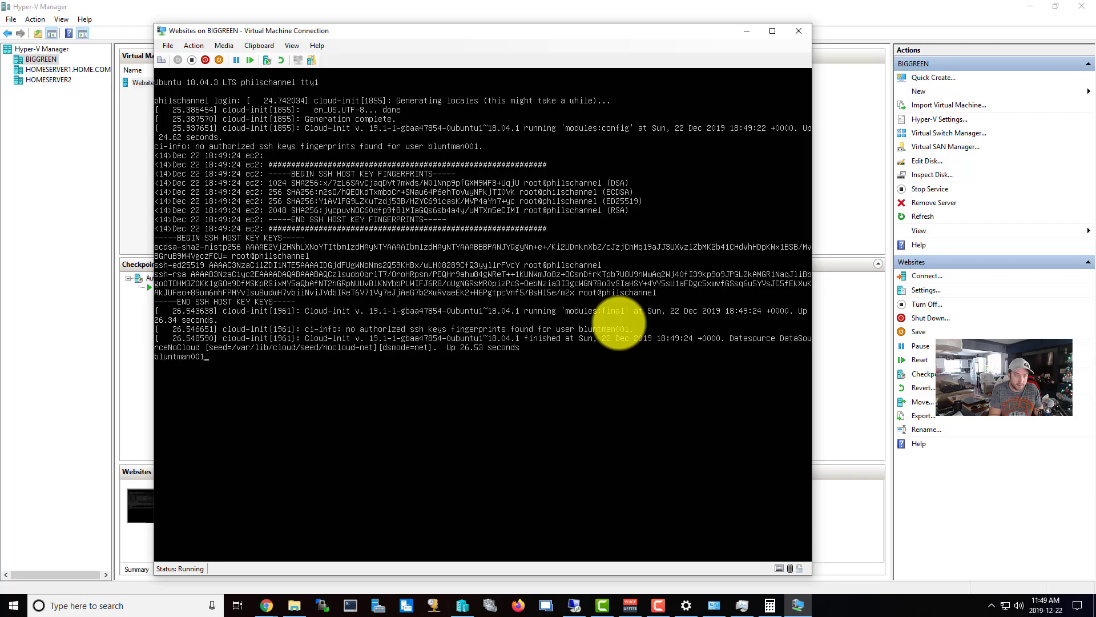
pyautogui.press('Return')
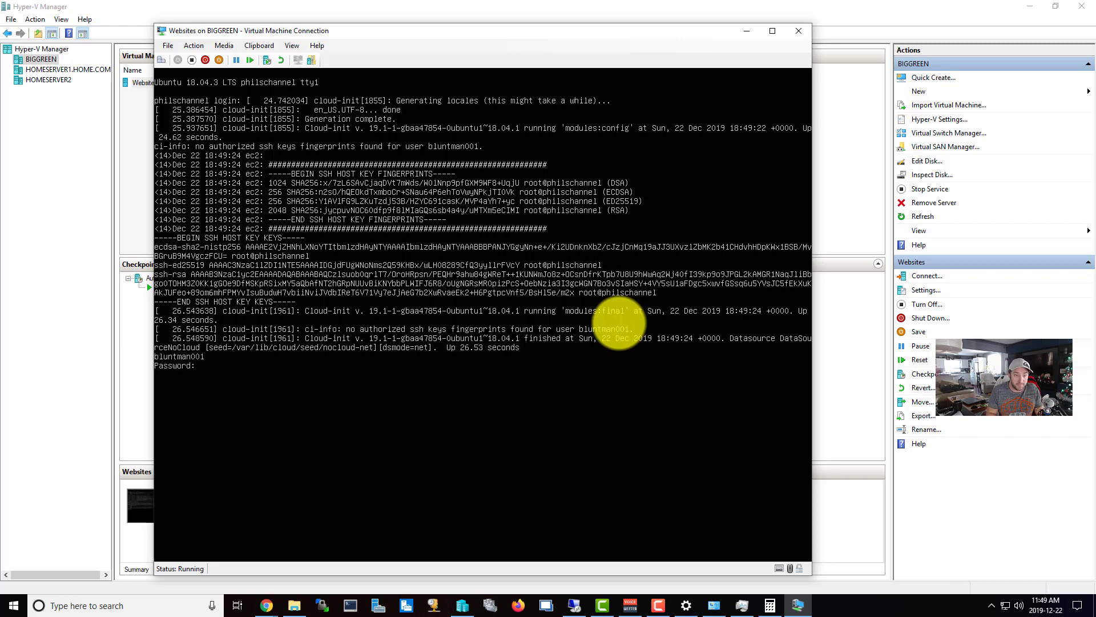
pyautogui.press('Return')
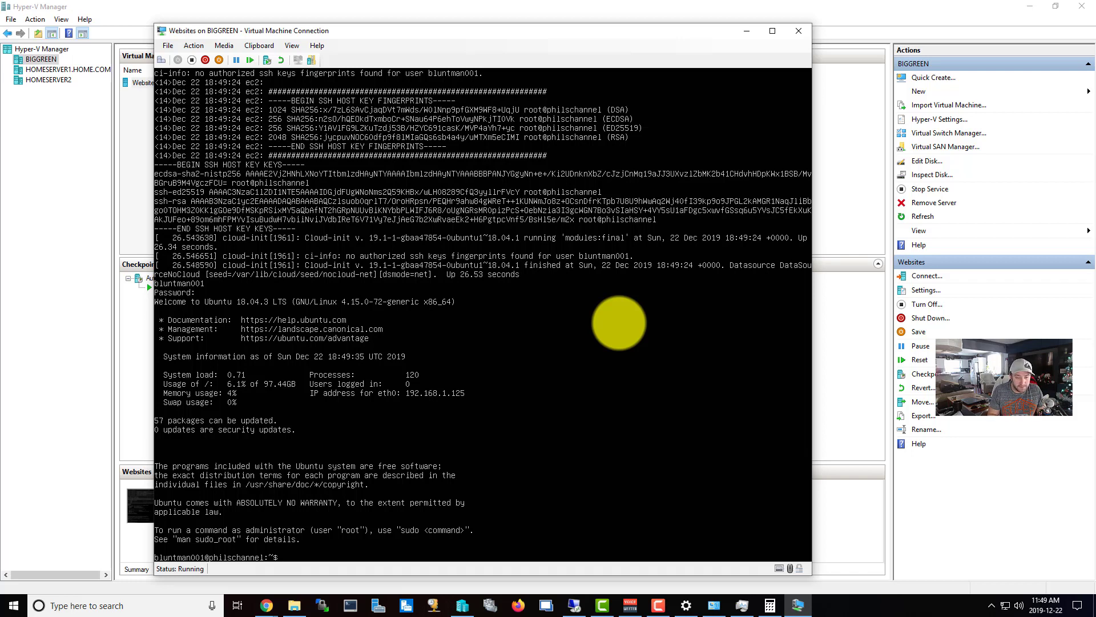
pyautogui.write('sudo su')
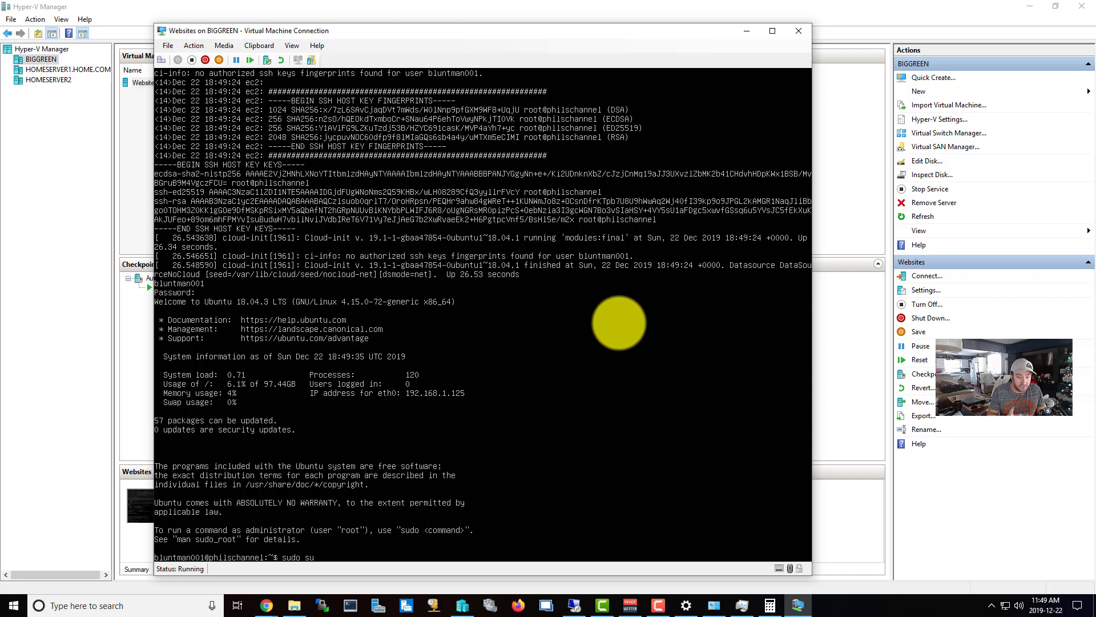
pyautogui.press('Return')
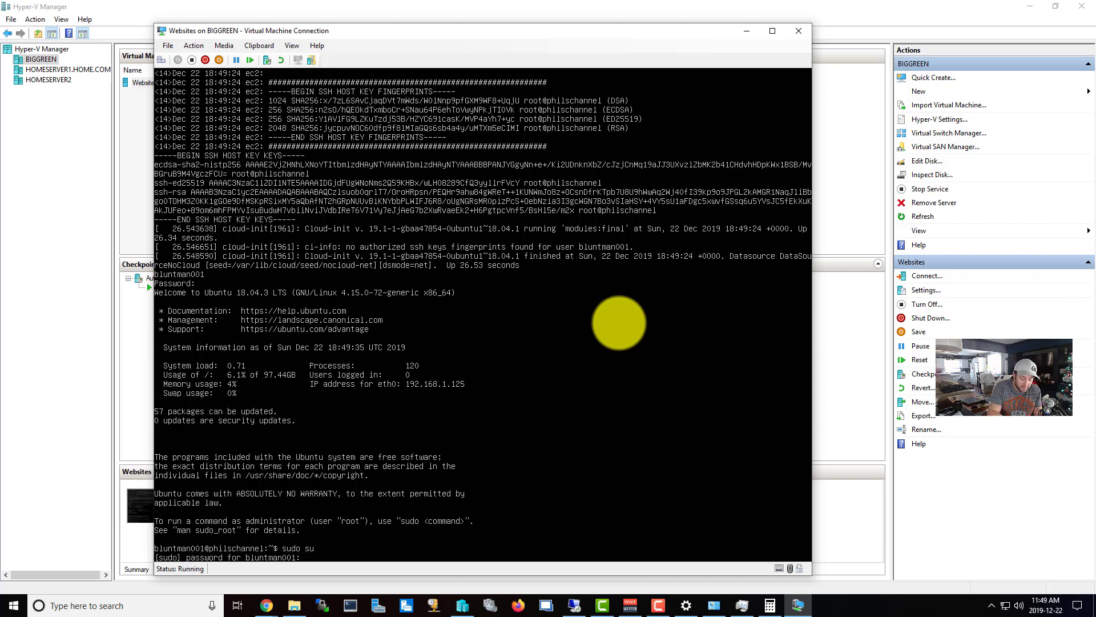
pyautogui.press('Return')
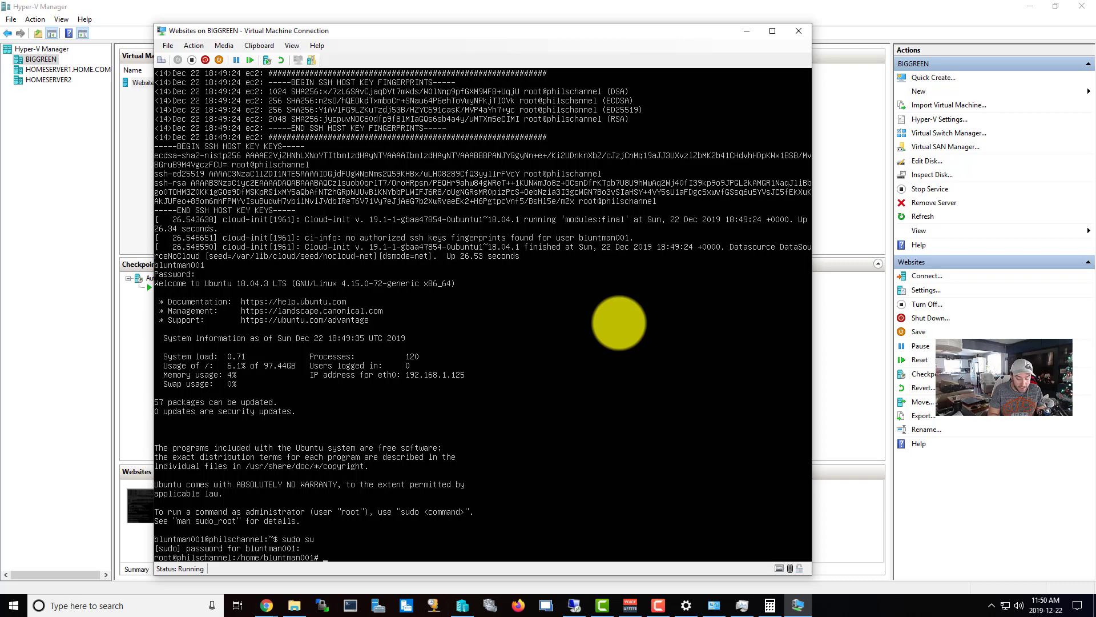
# Run apt-get update, then apt-get upgrade, confirming the upgrade with y.
pyautogui.write('apt-get upd')
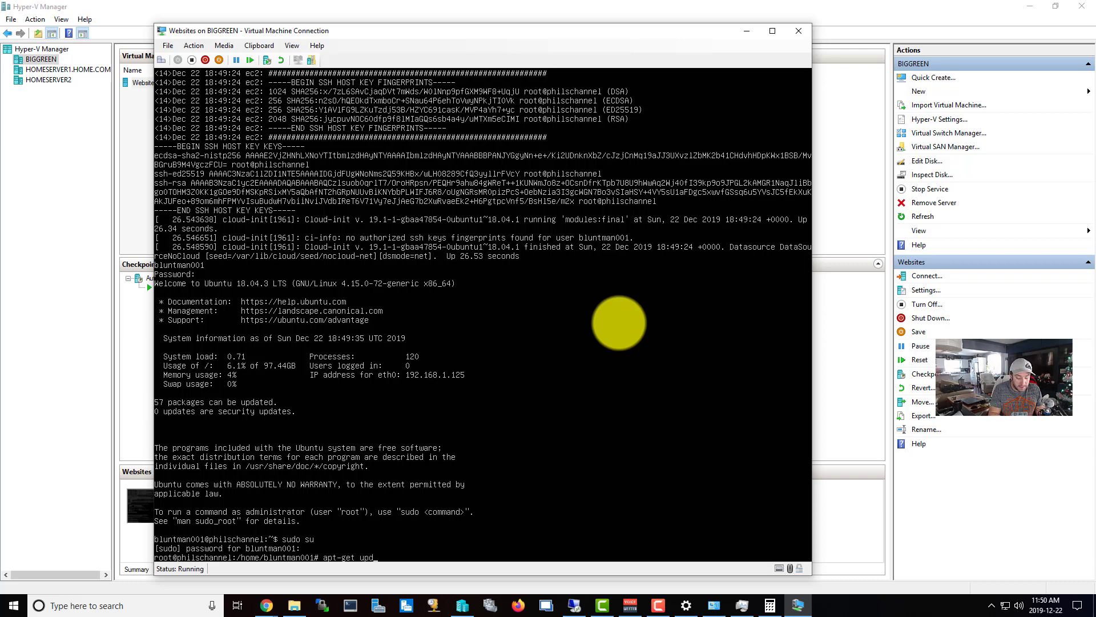
pyautogui.write('ate')
pyautogui.press('Return')
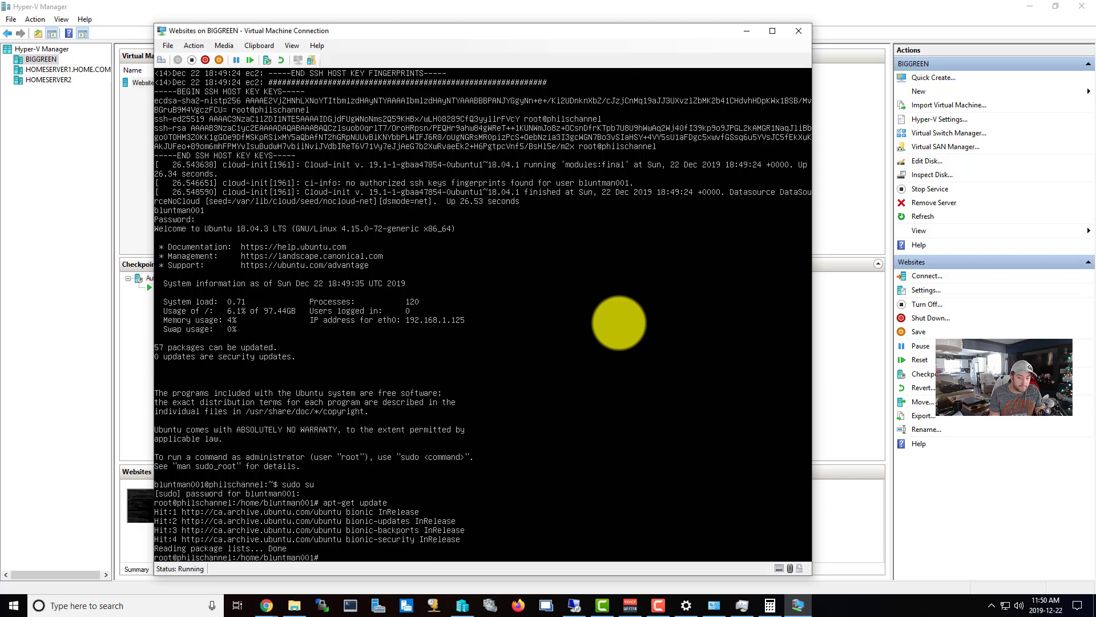
pyautogui.write('apt-')
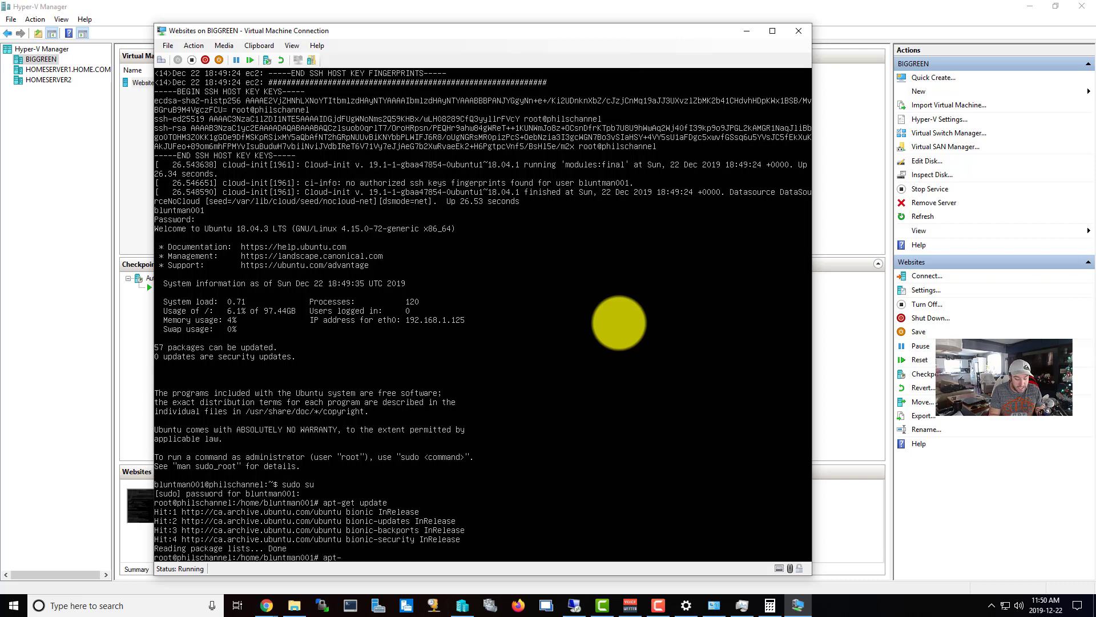
pyautogui.write('get upgrade')
pyautogui.press('Return')
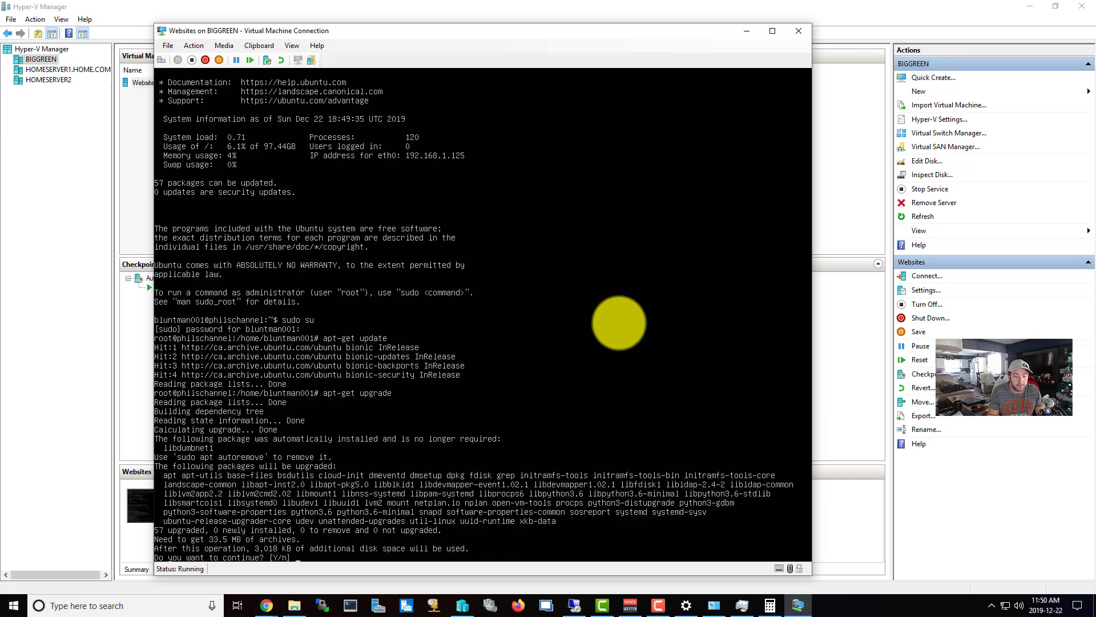
pyautogui.write('y')
pyautogui.press('Return')
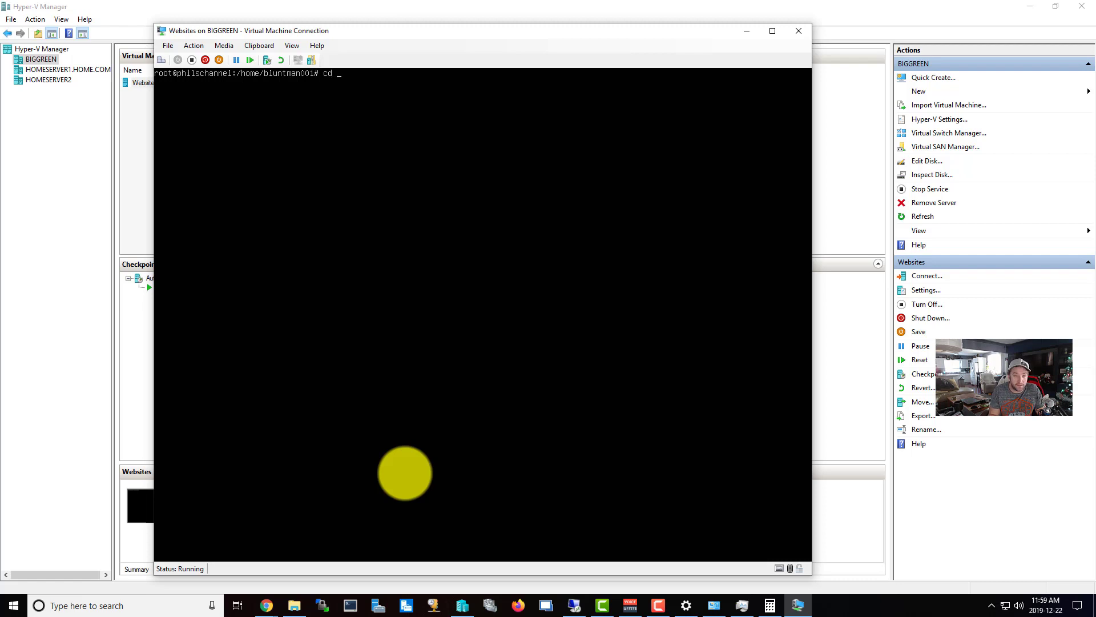
# In /tmp, wget the Virtualmin GPL install.sh script, then type /bin/sh install.sh.
pyautogui.write('mp')
pyautogui.press('Return')
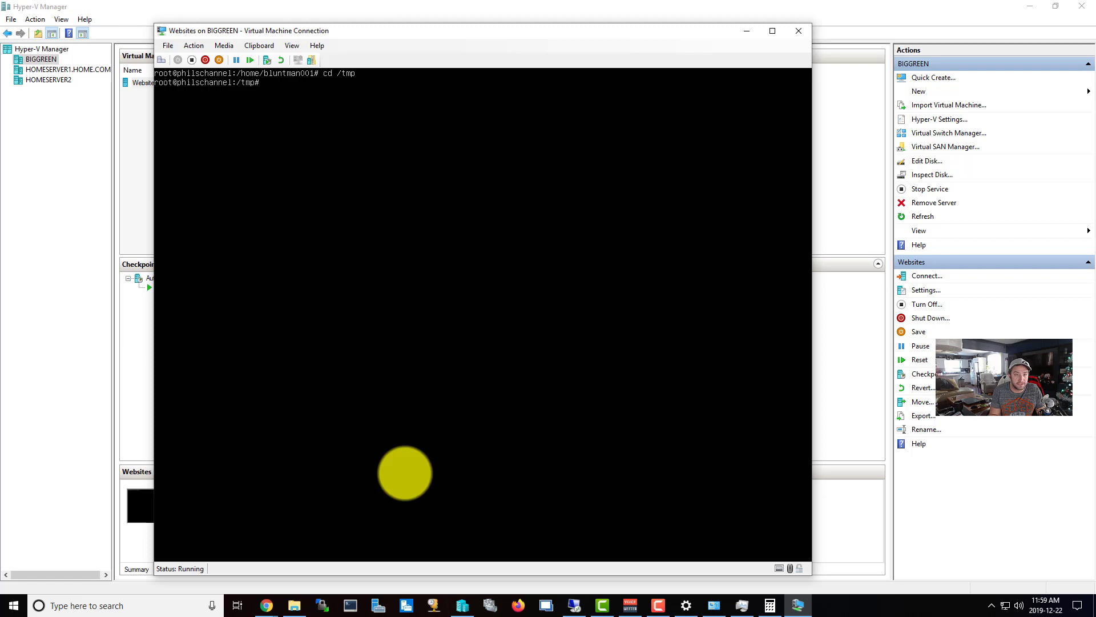
pyautogui.write('wget http://software')
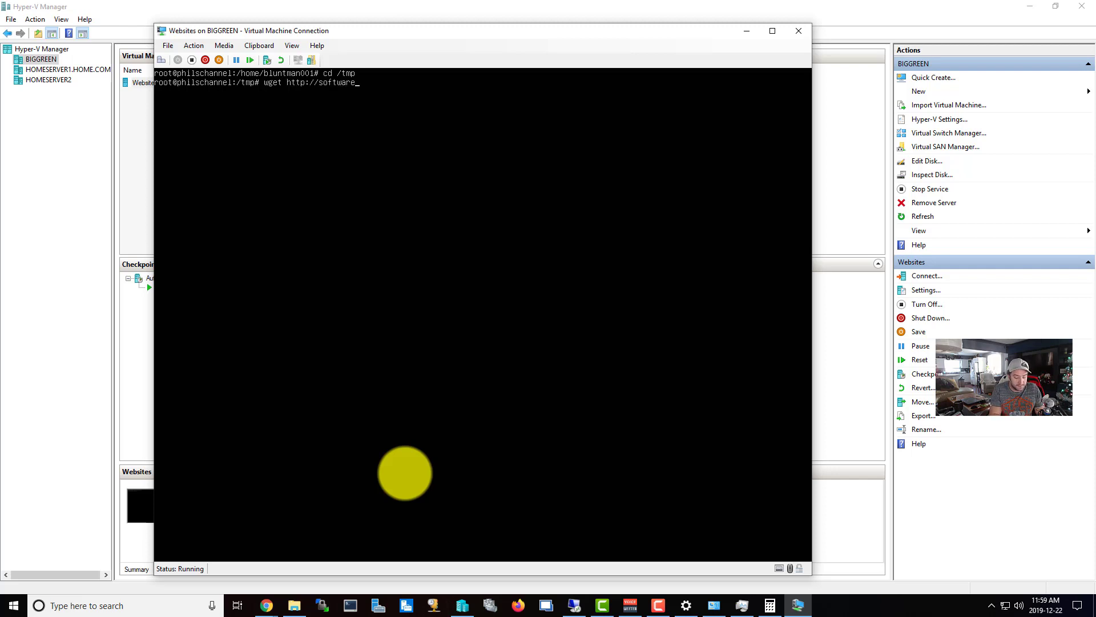
pyautogui.write('.virtualmin')
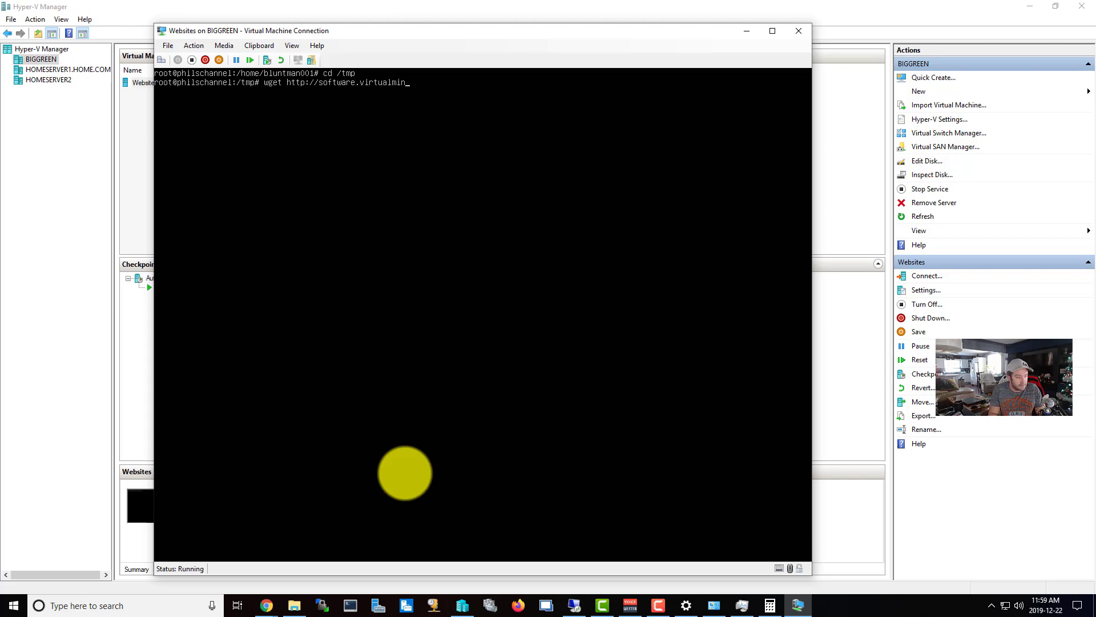
pyautogui.write('.ci')
pyautogui.write('om/')
pyautogui.write('gpl/s')
pyautogui.write('cripts')
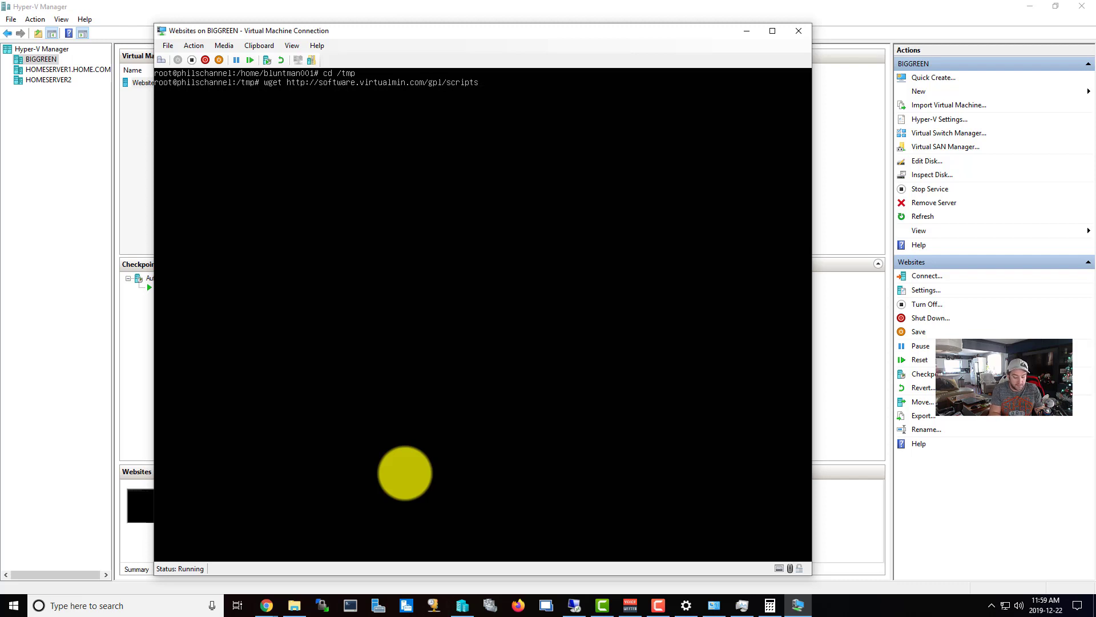
pyautogui.write('/install.sh')
pyautogui.press('Return')
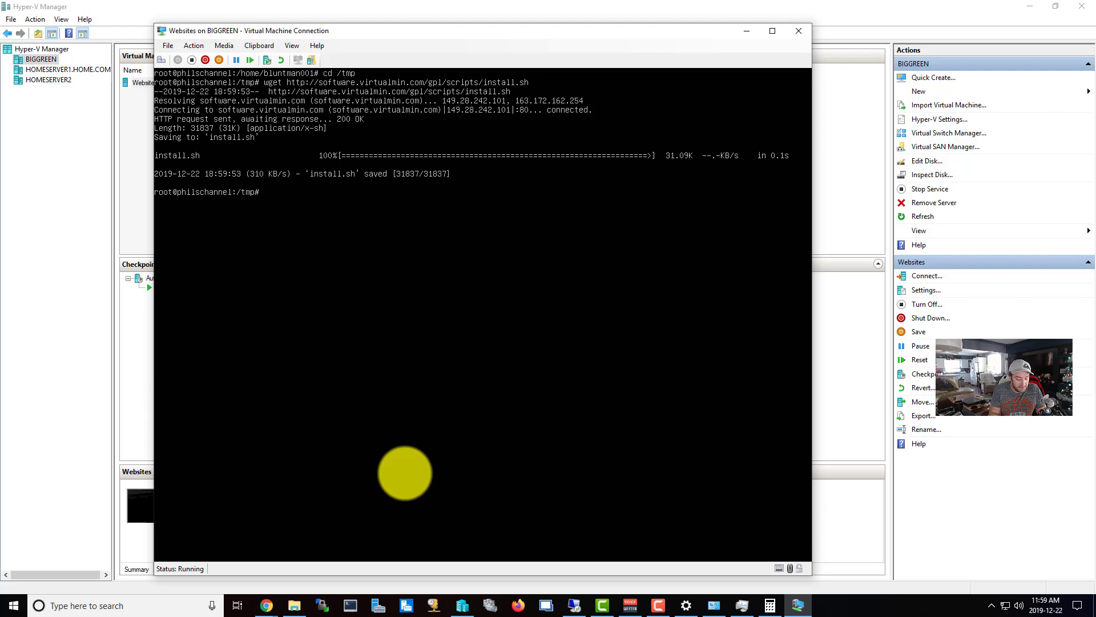
pyautogui.write('/')
pyautogui.write('bin/s')
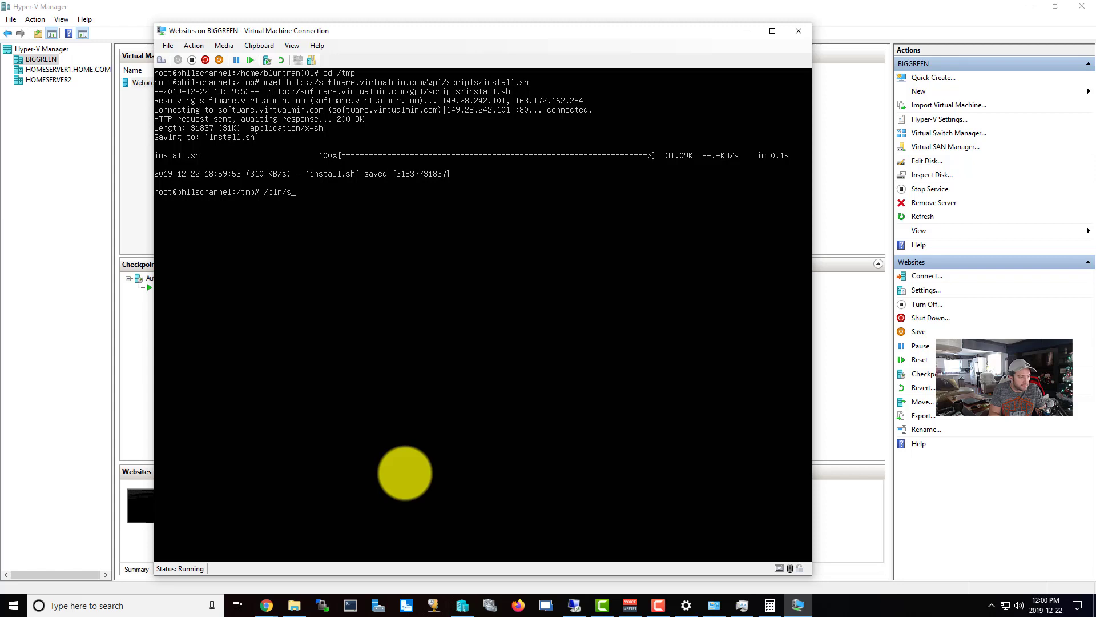
pyautogui.write('h install.sh')
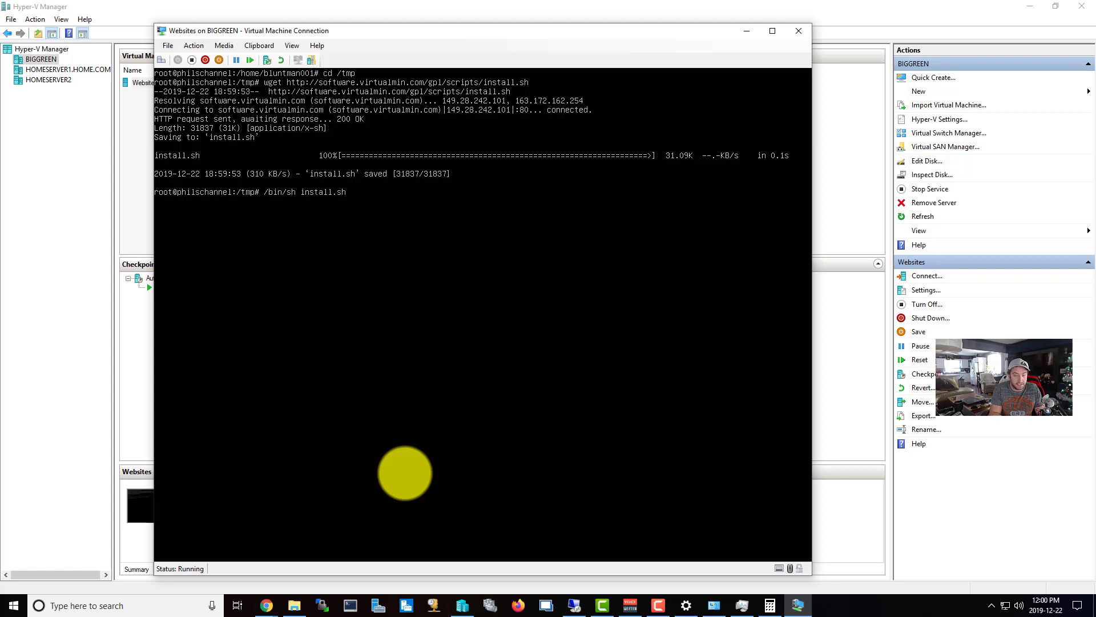
# Run install.sh, agree with y, and give the hostname host.philschannel.com.
pyautogui.press('Return')
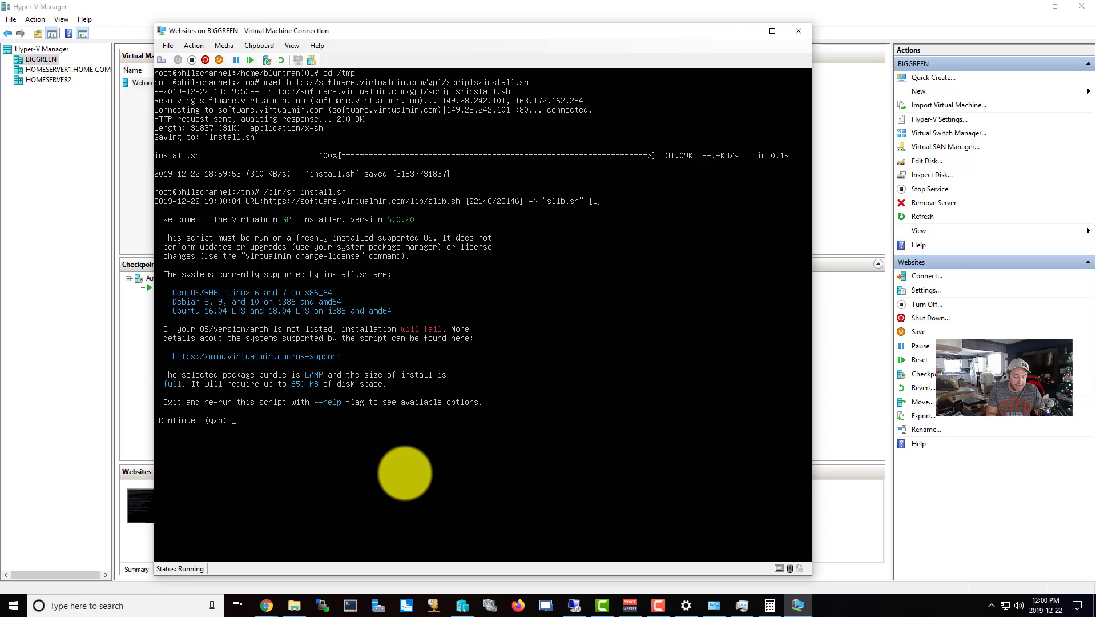
pyautogui.write('y')
pyautogui.press('Return')
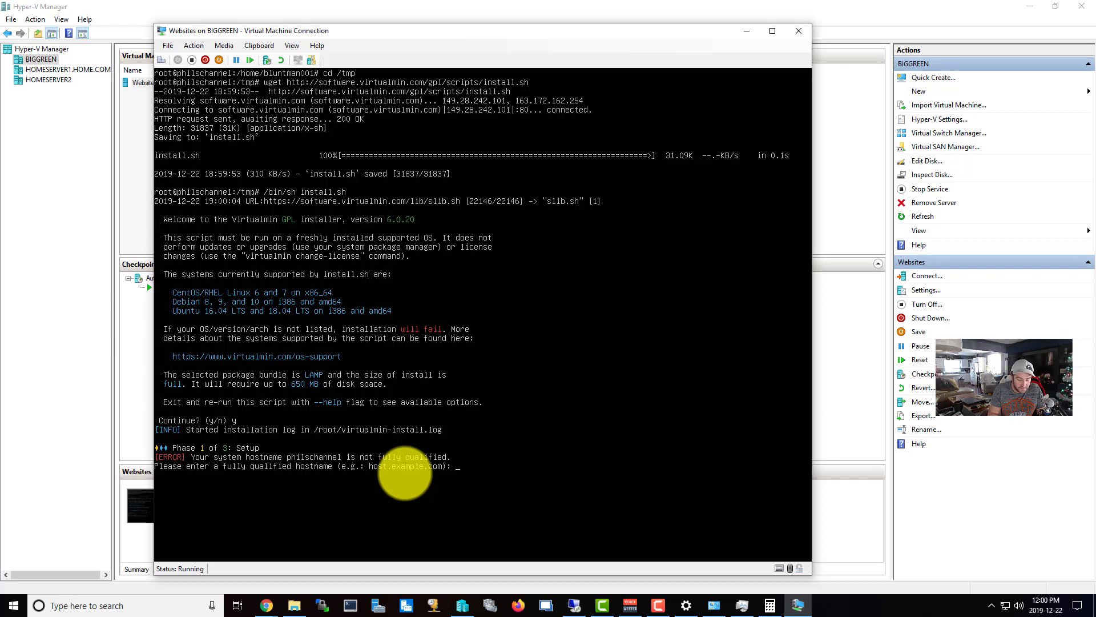
pyautogui.write('host.')
pyautogui.write('philschannel.com')
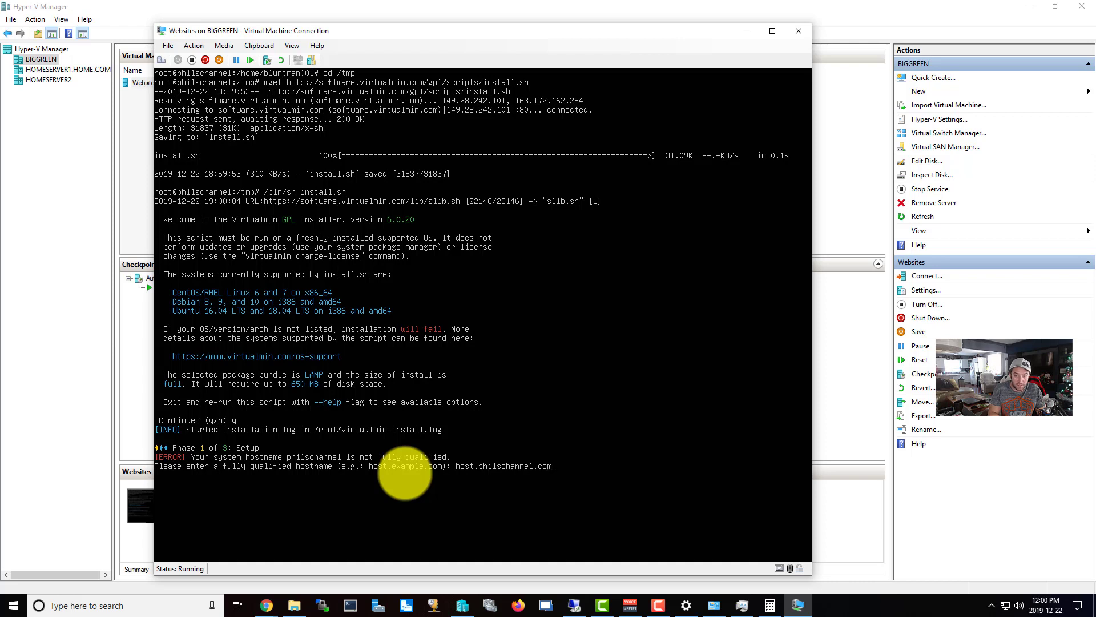
pyautogui.press('Return')
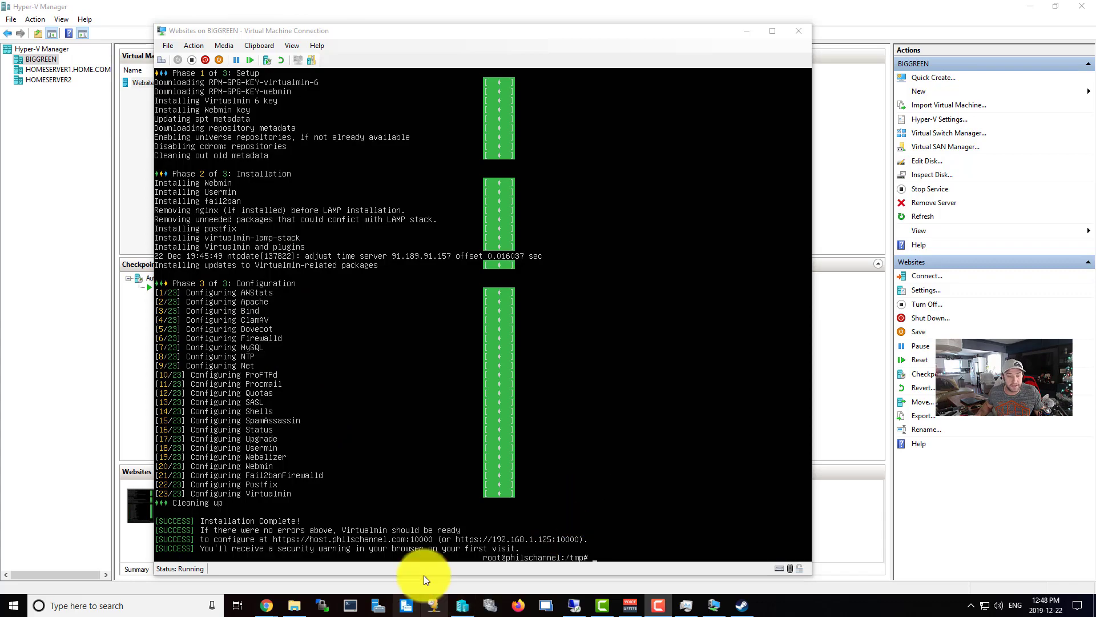
pyautogui.moveTo(271, 599)
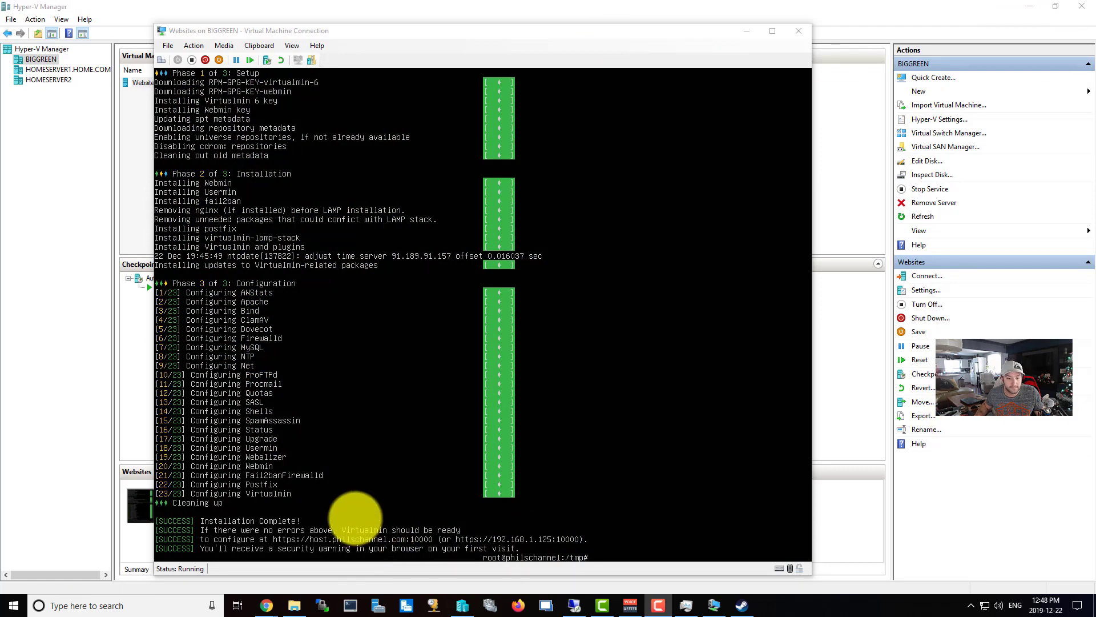
pyautogui.rightClick(274, 611)
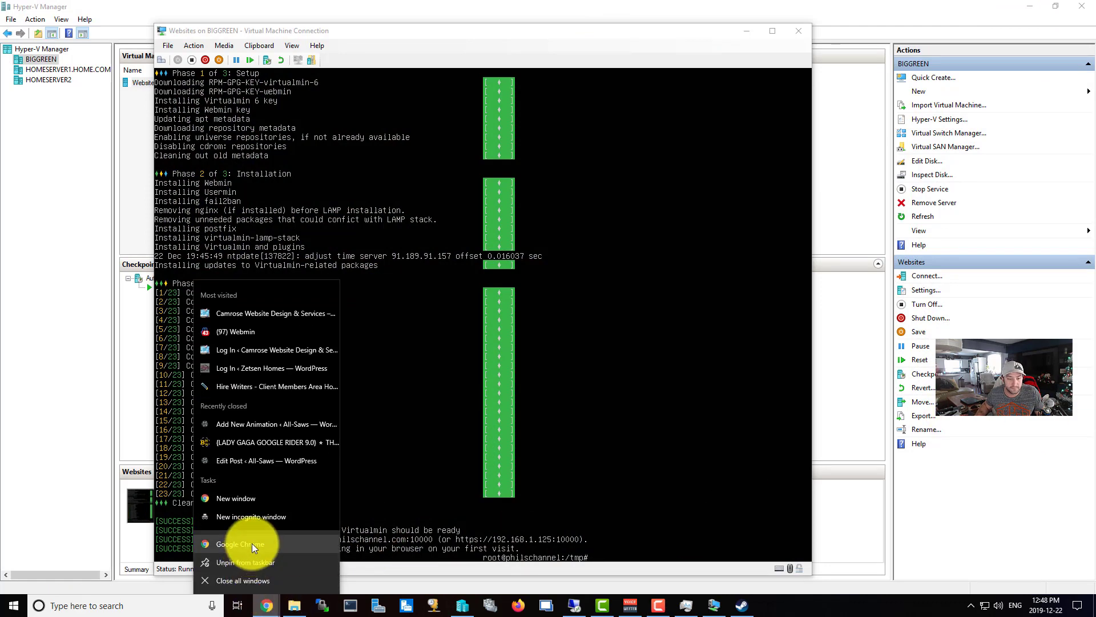
pyautogui.click(252, 559)
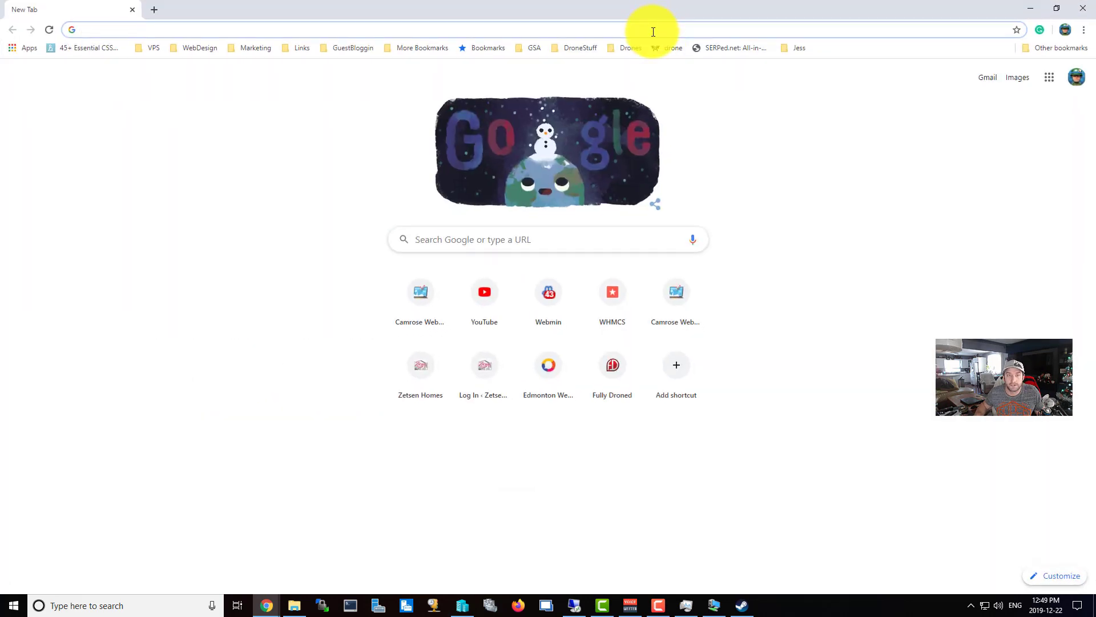
pyautogui.write('http')
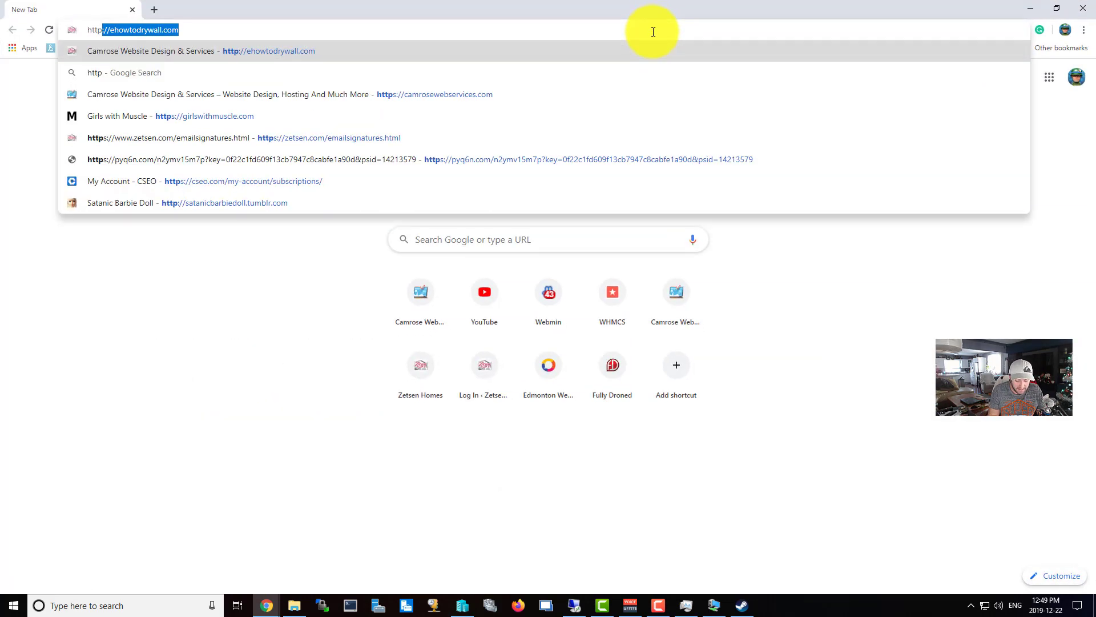
pyautogui.write('s://')
pyautogui.press('Right')
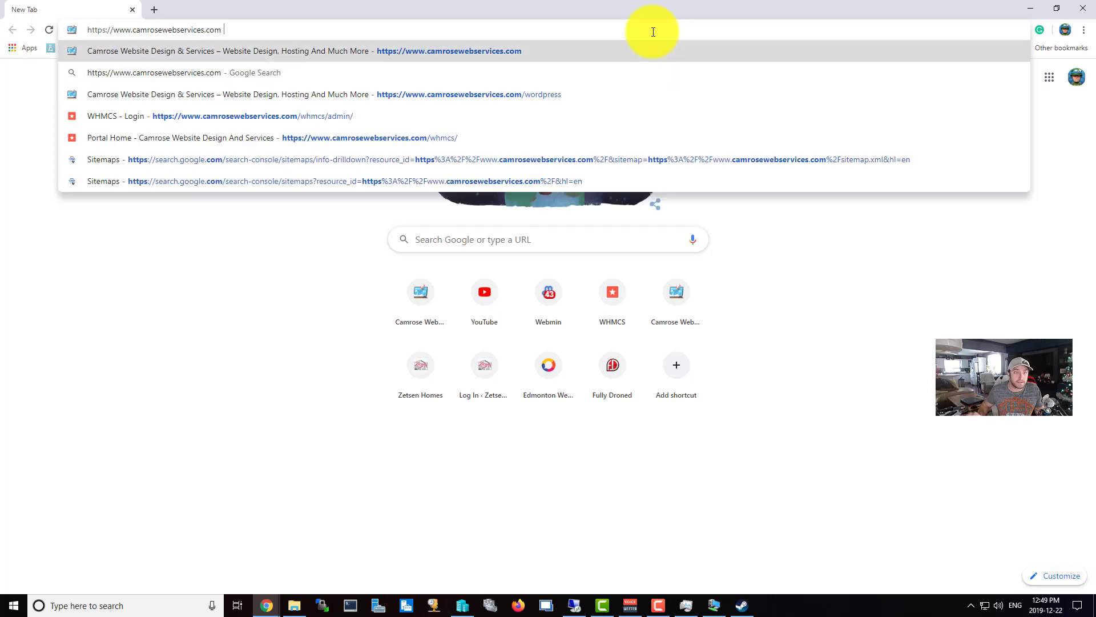
pyautogui.moveTo(114, 30); pyautogui.dragTo(371, 50)
pyautogui.press('BackSpace')
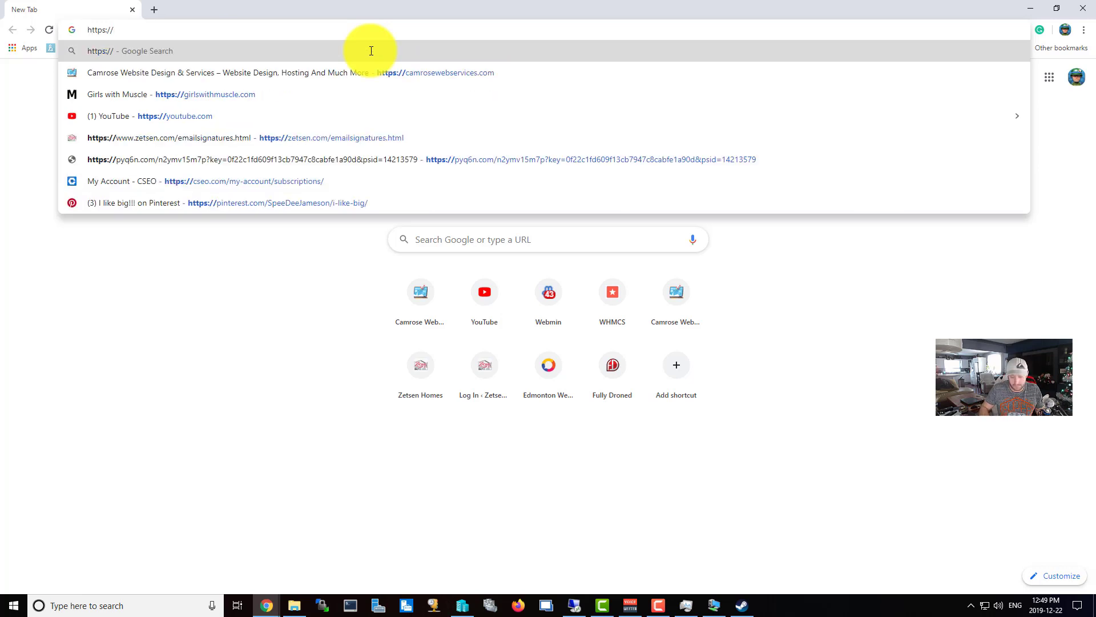
pyautogui.write('192.168.1.5:10000')
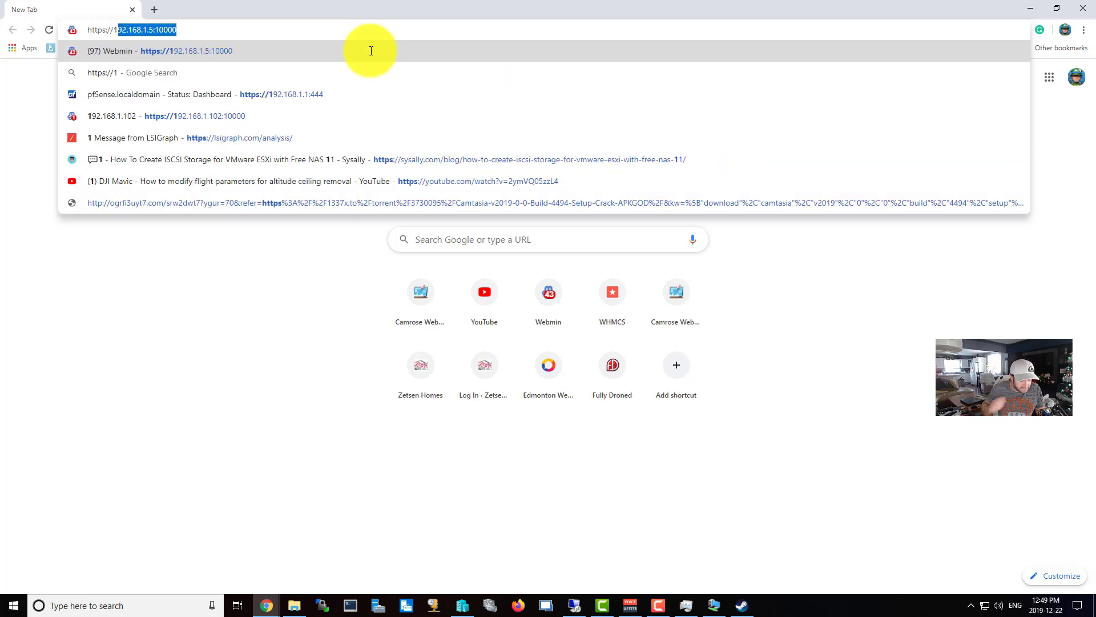
pyautogui.press('Return')
pyautogui.hotkey('alt', 'Tab')
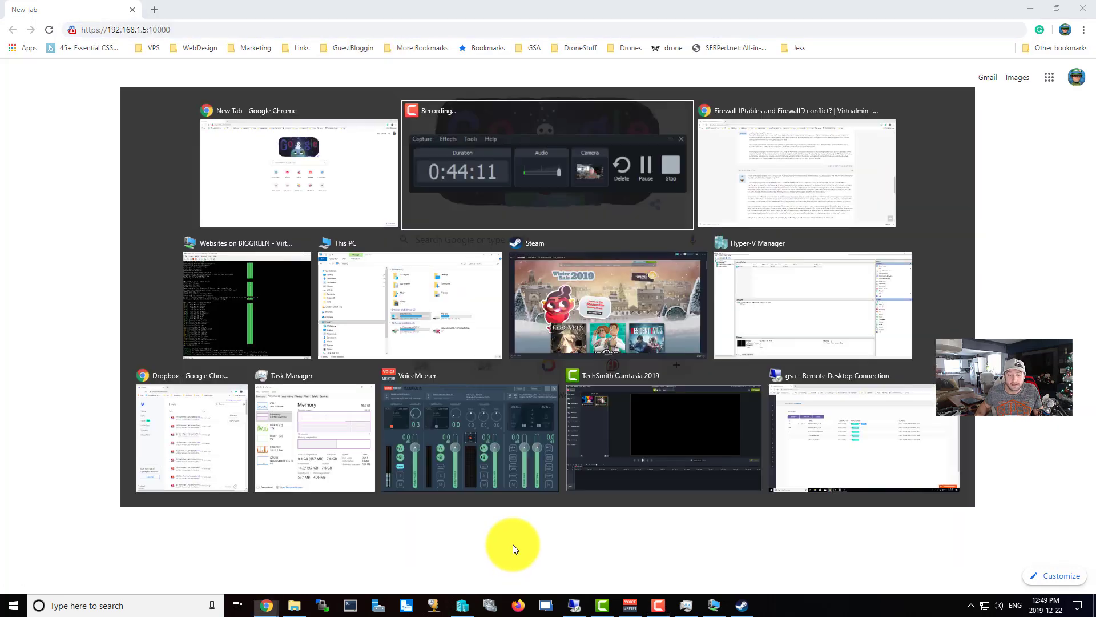
pyautogui.press('Tab')
pyautogui.press('Tab')
pyautogui.press('Tab')
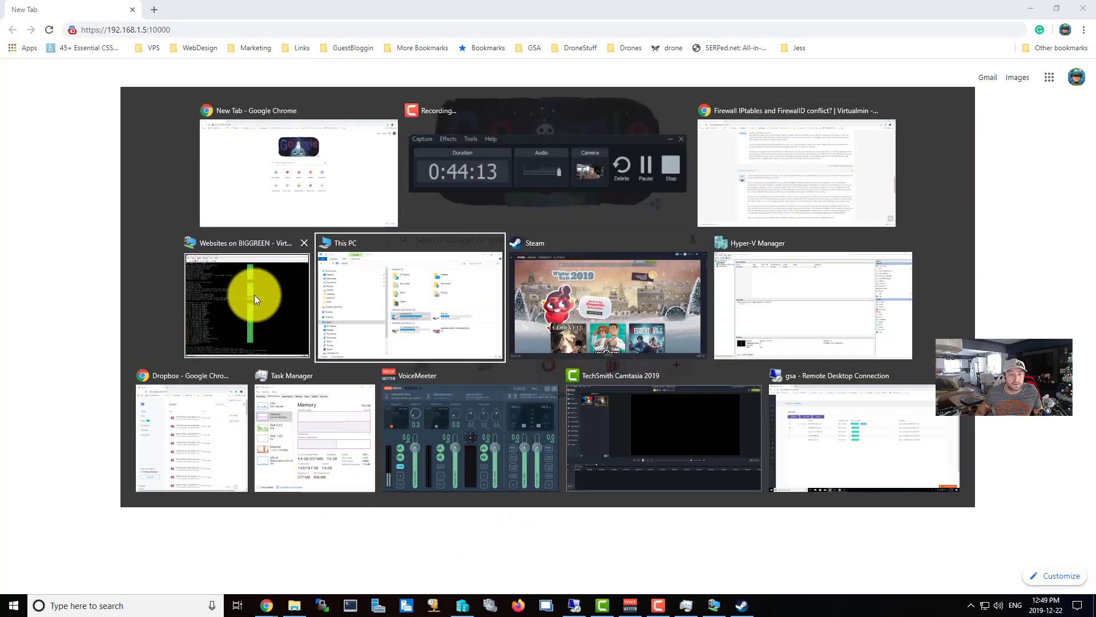
pyautogui.click(255, 295)
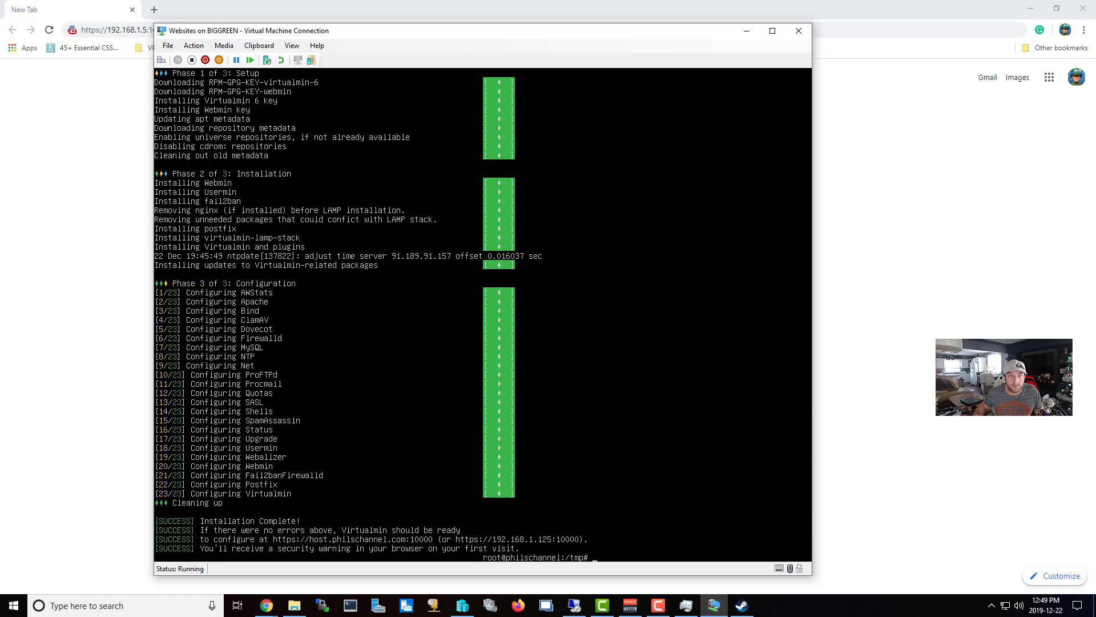
pyautogui.click(186, 8)
pyautogui.click(159, 30)
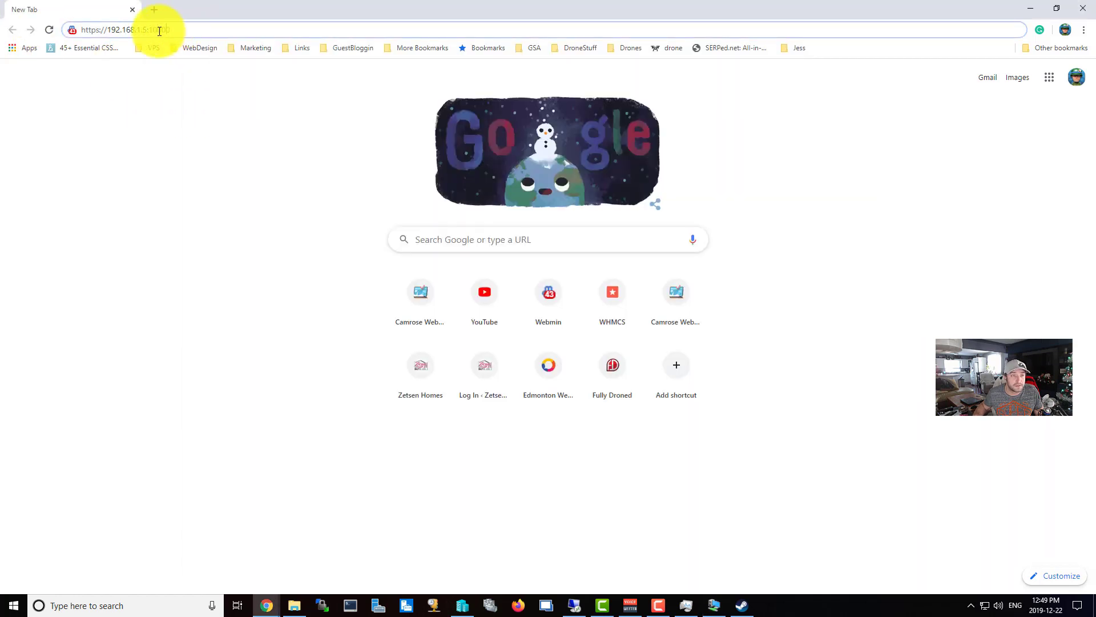
pyautogui.moveTo(144, 30); pyautogui.dragTo(280, 39)
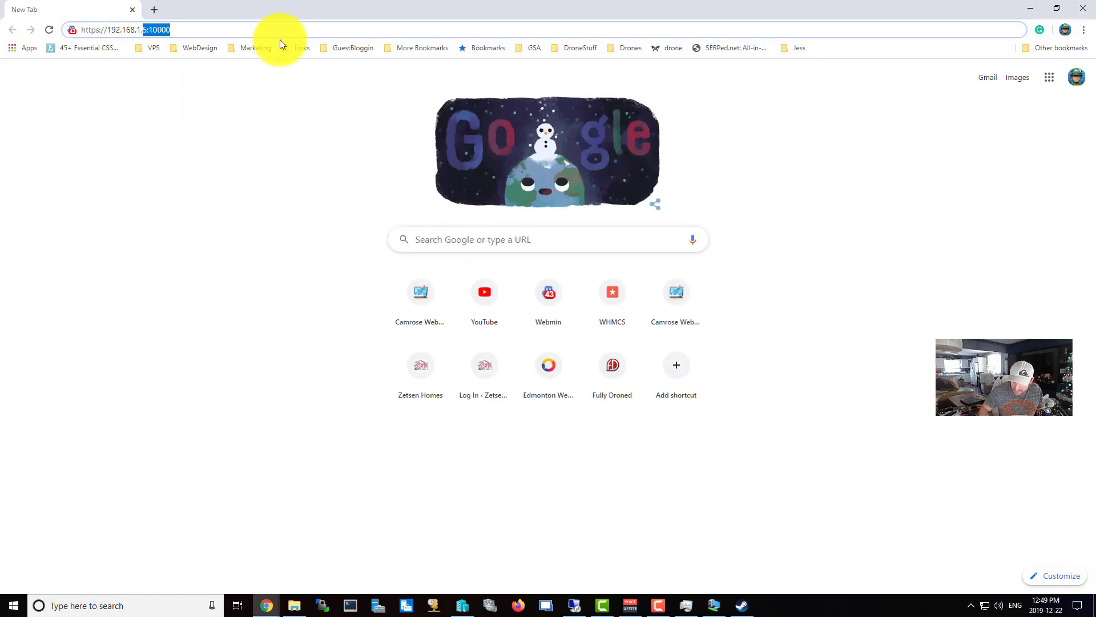
pyautogui.write('125')
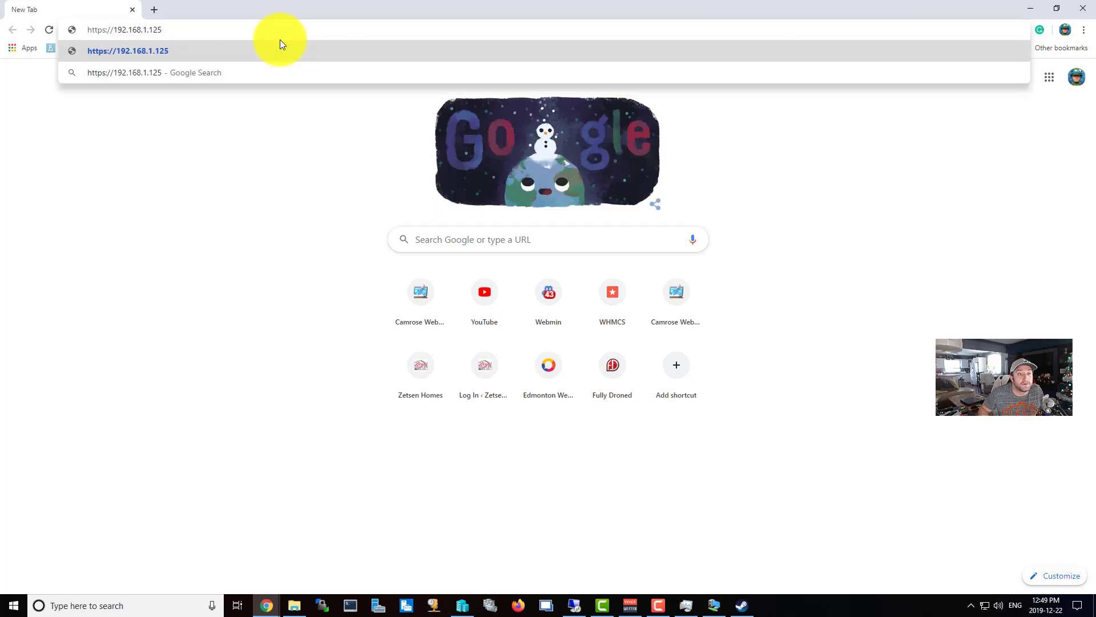
pyautogui.write(':1')
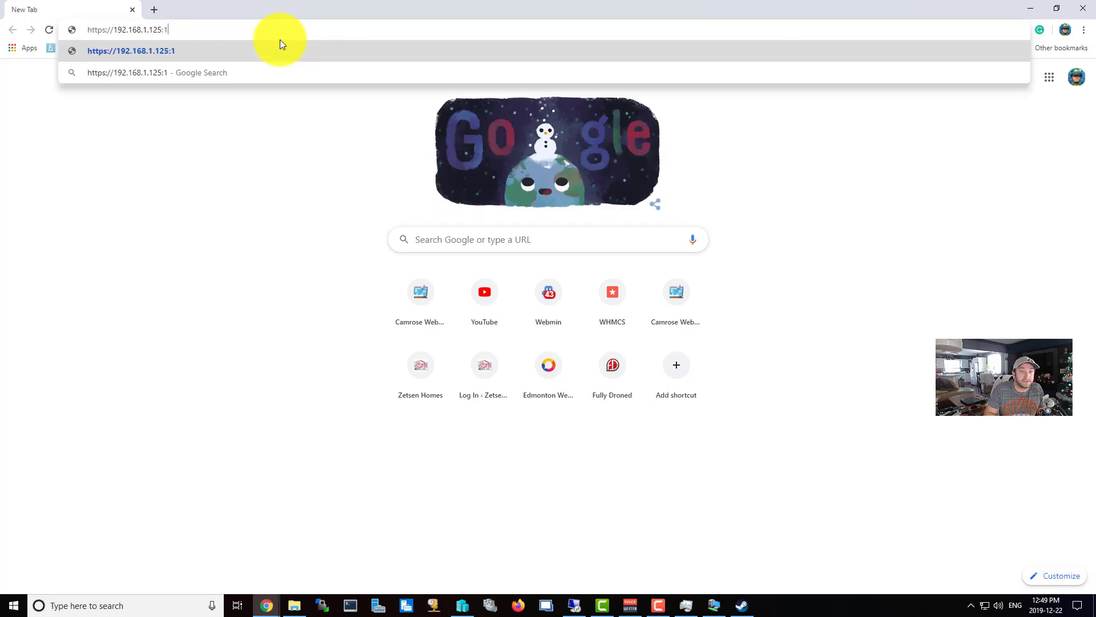
pyautogui.write('0000')
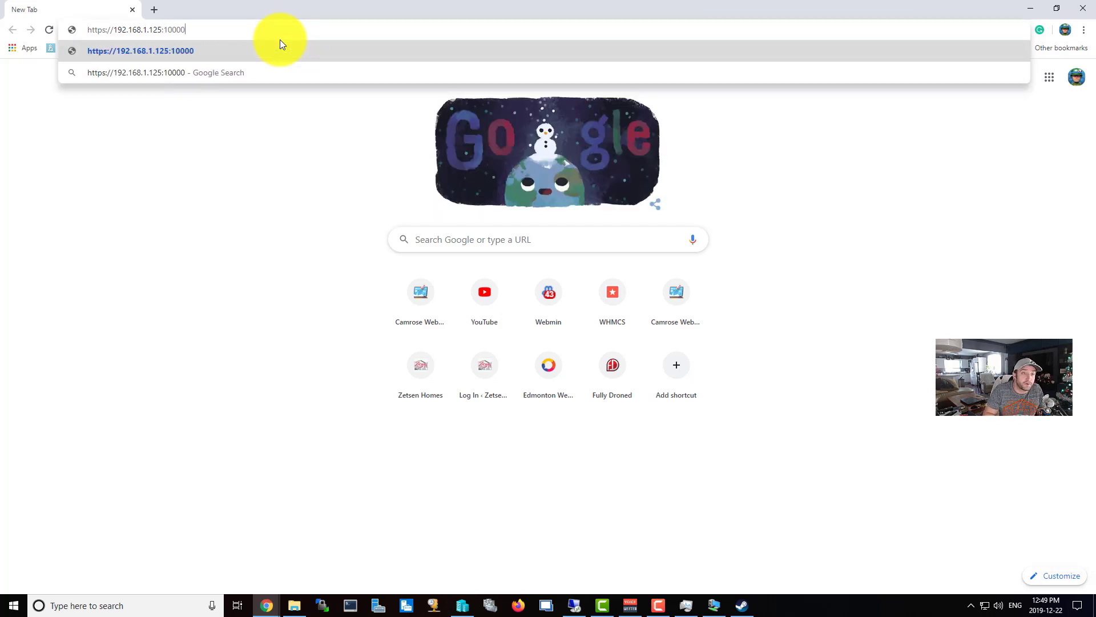
pyautogui.press('Return')
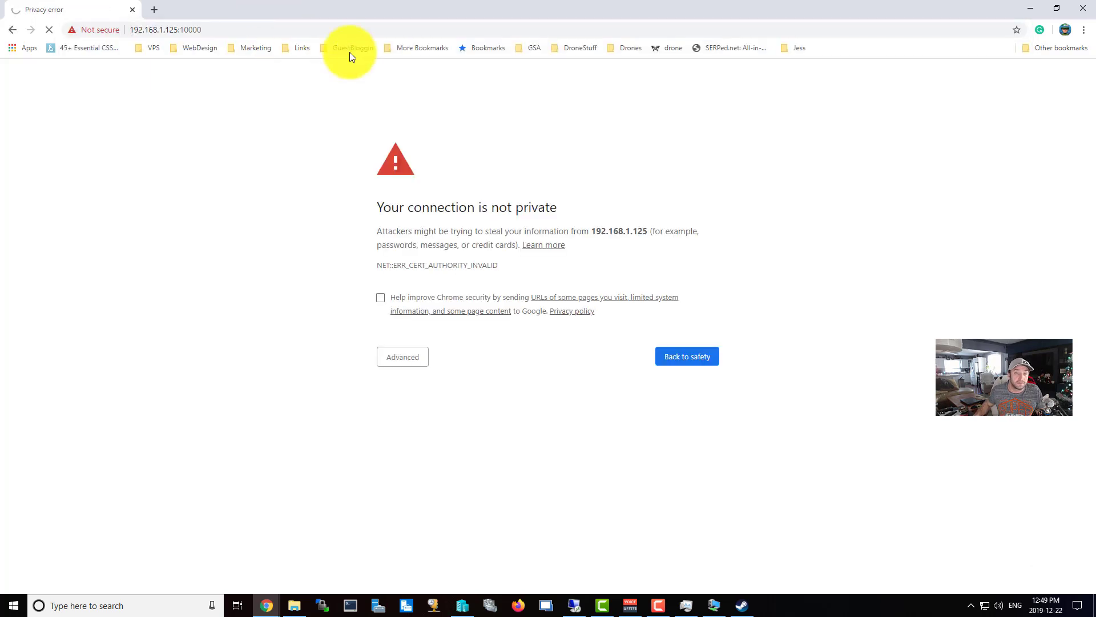
# Proceed past the certificate warning and sign in to Webmin with Remember me ticked.
pyautogui.click(401, 368)
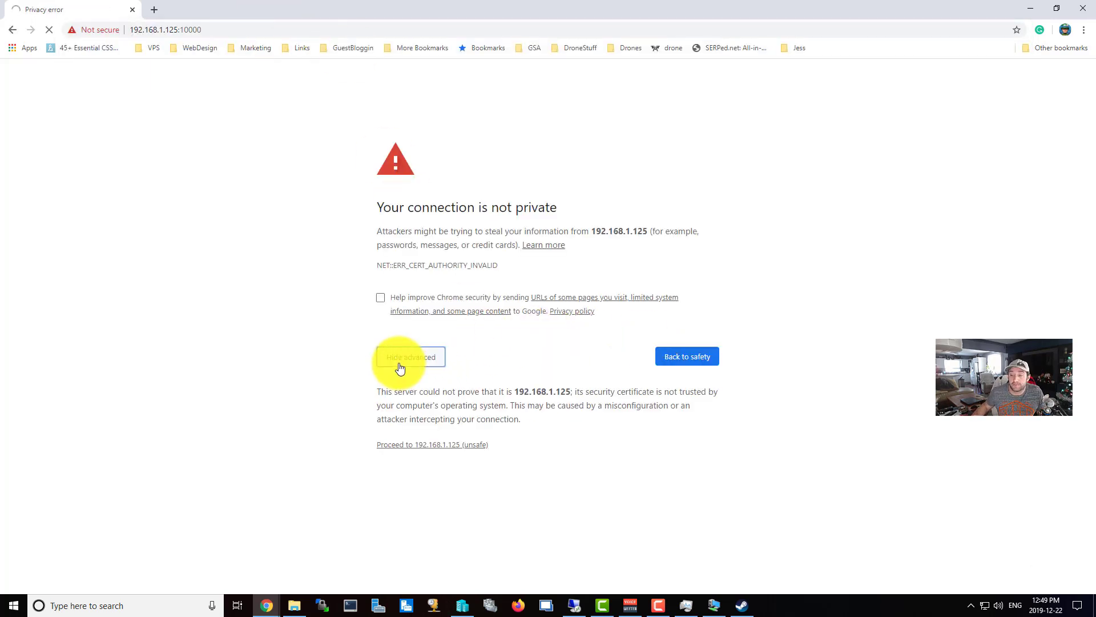
pyautogui.click(433, 446)
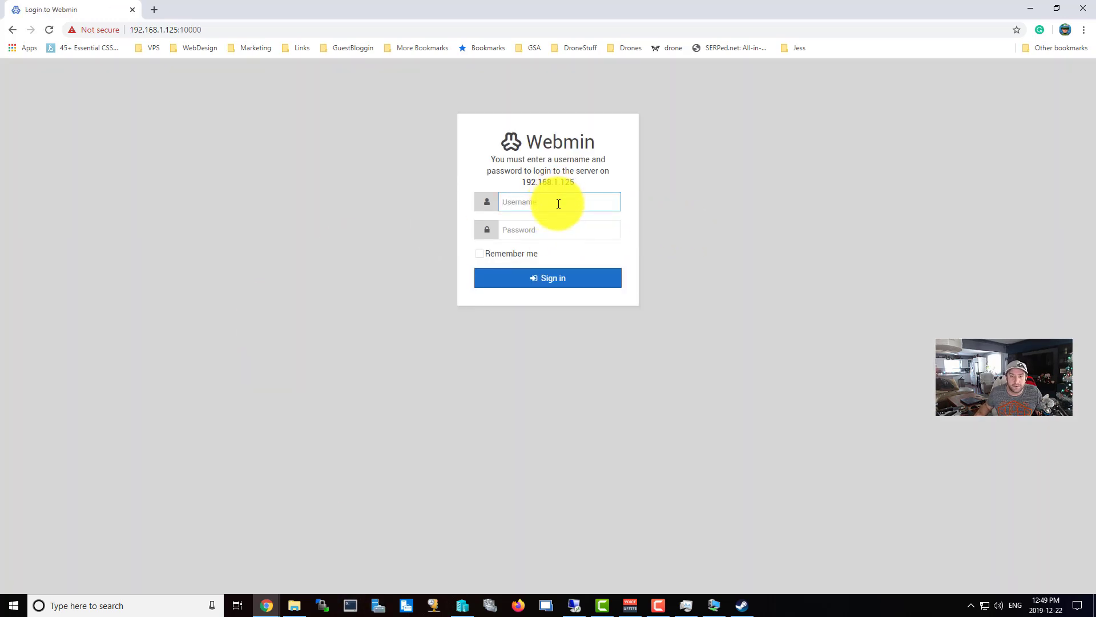
pyautogui.write('bluntman001')
pyautogui.press('Tab')
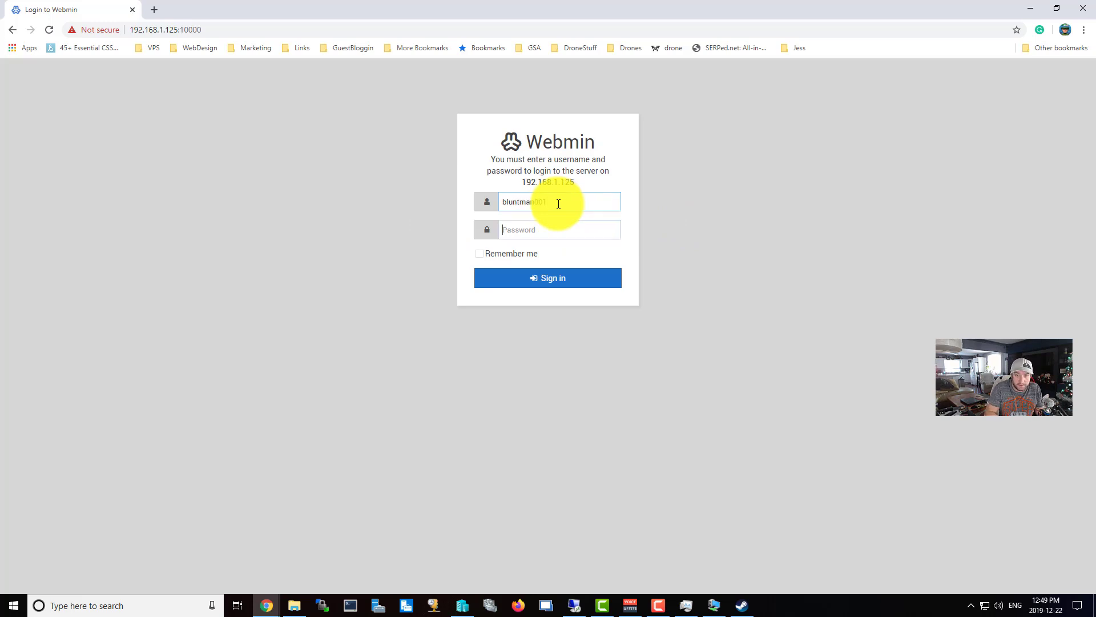
pyautogui.write('********')
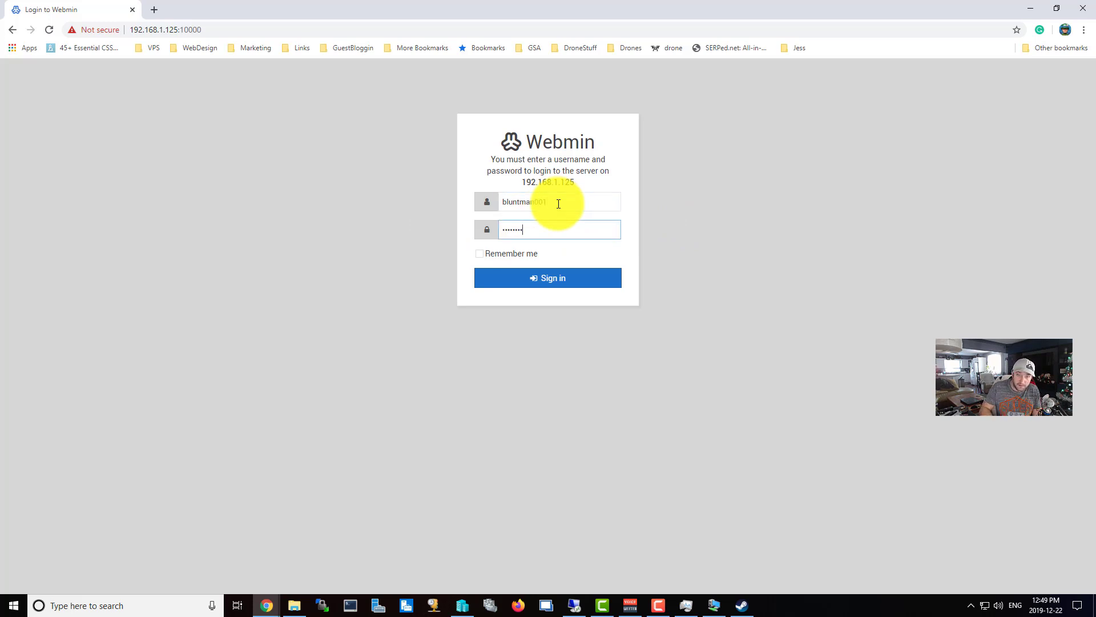
pyautogui.click(491, 255)
pyautogui.click(512, 280)
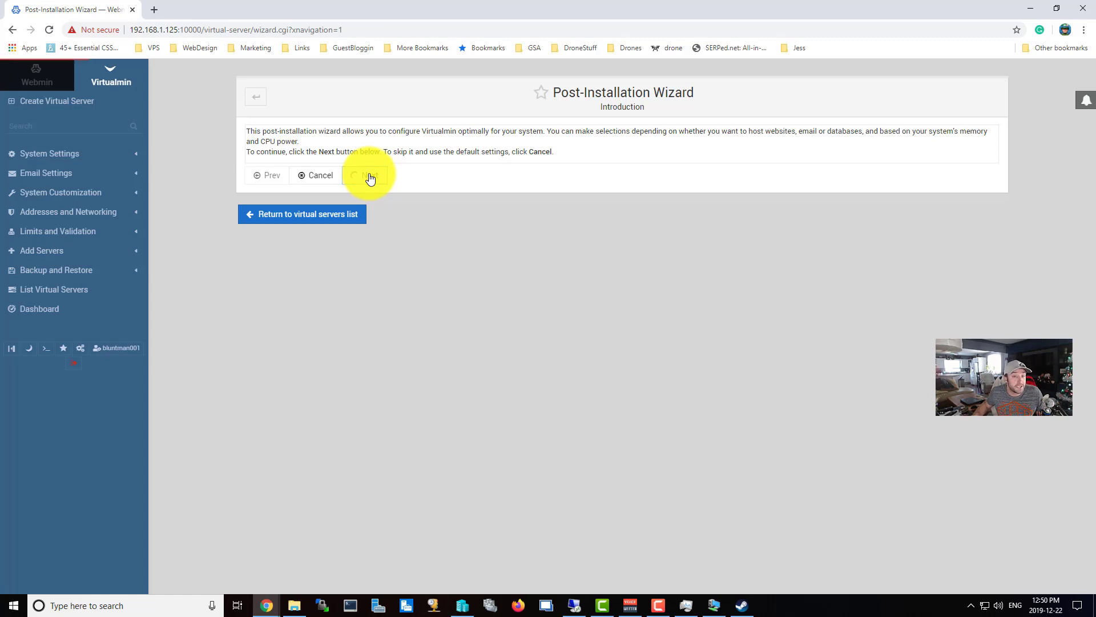
# Accept the memory settings and leave both ClamAV and SpamAssassin turned off.
pyautogui.click(369, 175)
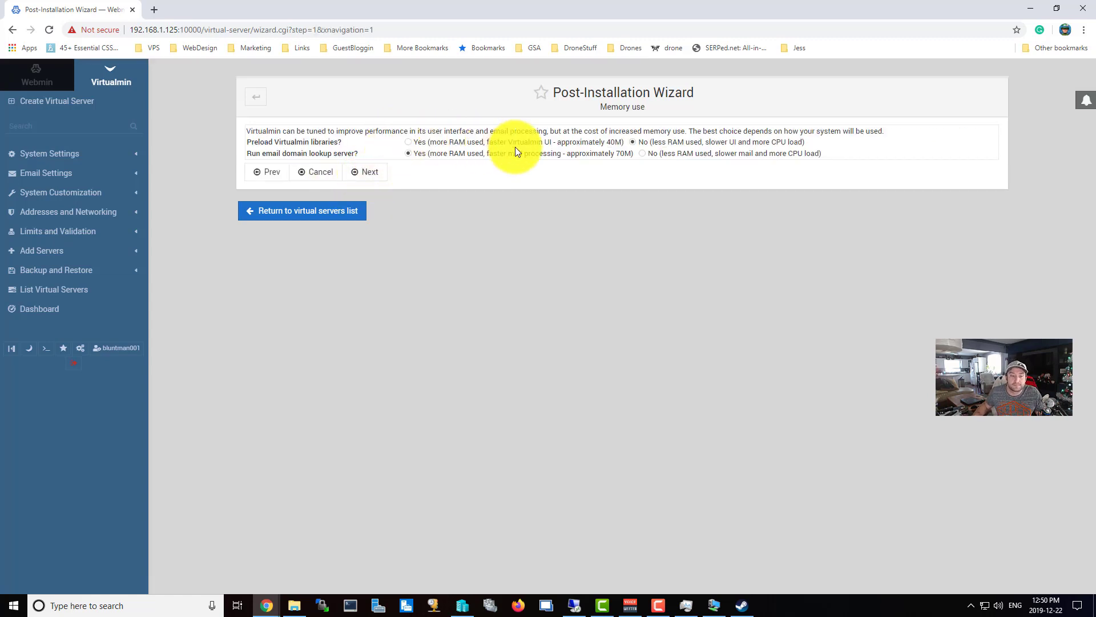
pyautogui.click(378, 175)
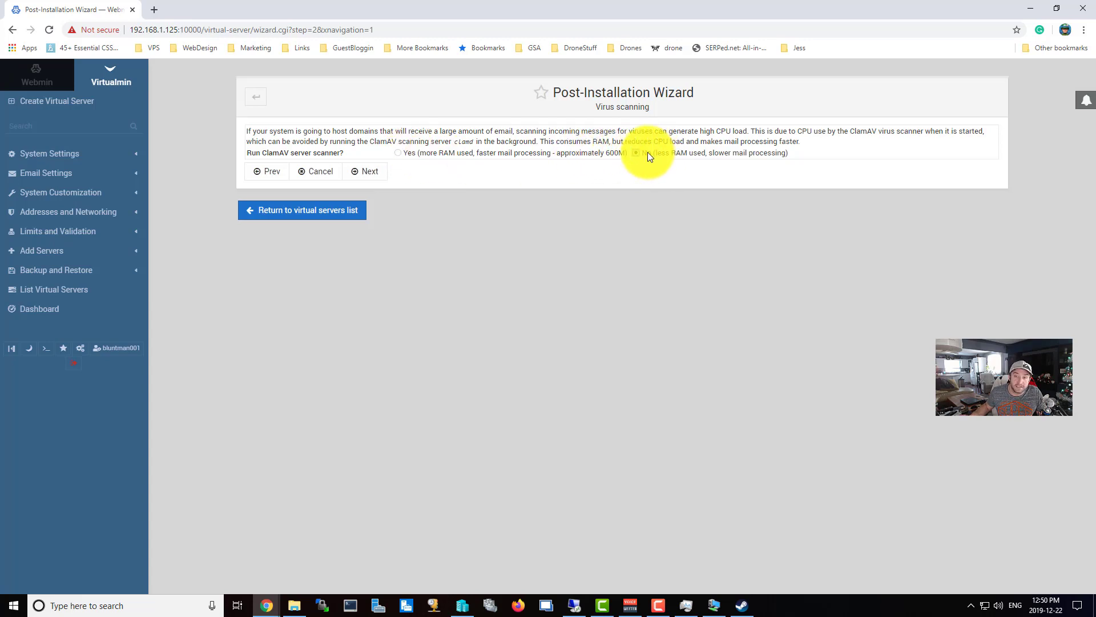
pyautogui.click(370, 172)
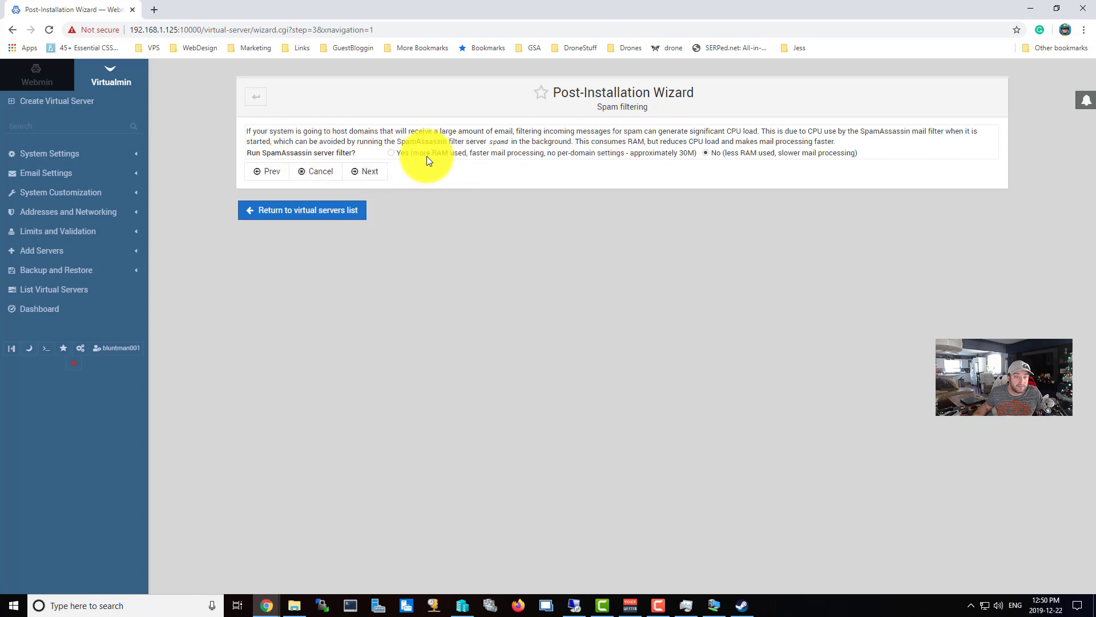
pyautogui.click(472, 154)
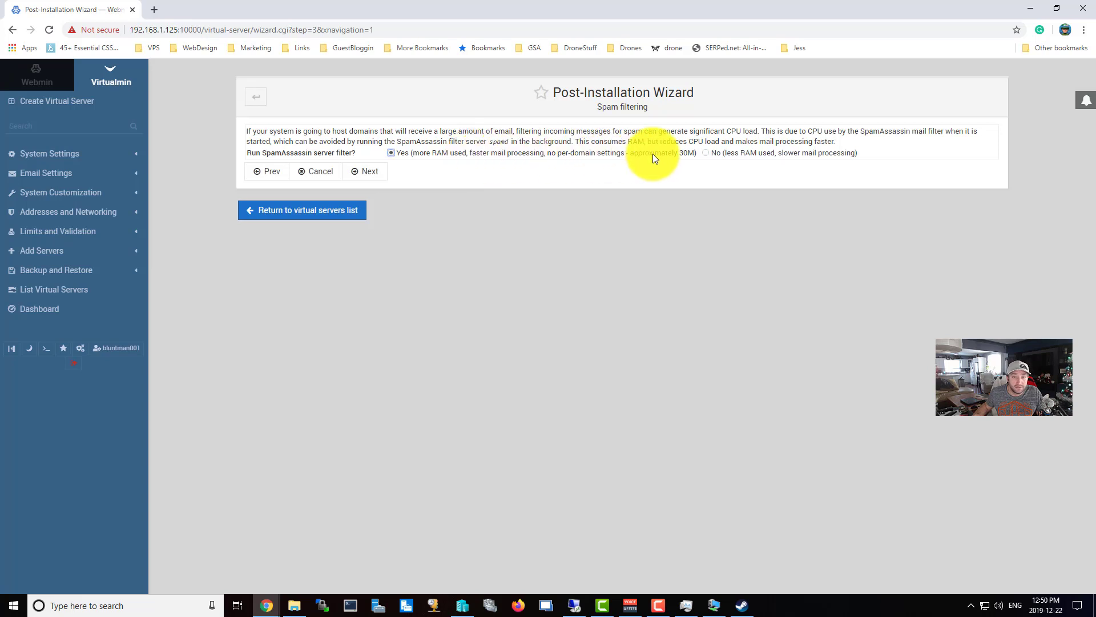
pyautogui.click(743, 152)
pyautogui.click(361, 173)
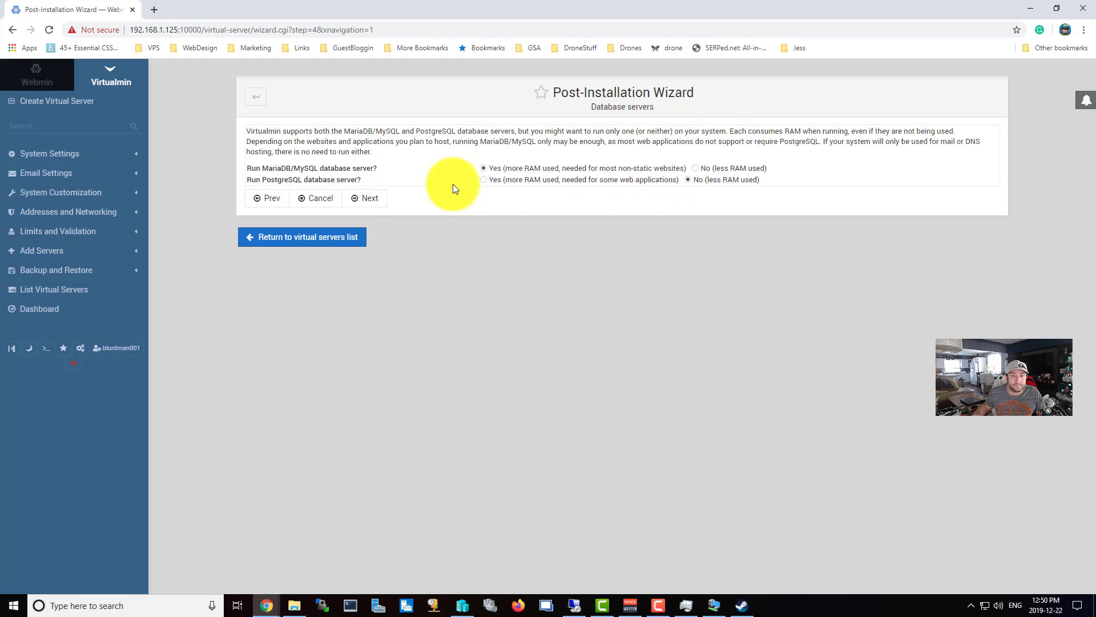
# Keep the MariaDB server enabled and clear the generated MySQL root password.
pyautogui.click(560, 169)
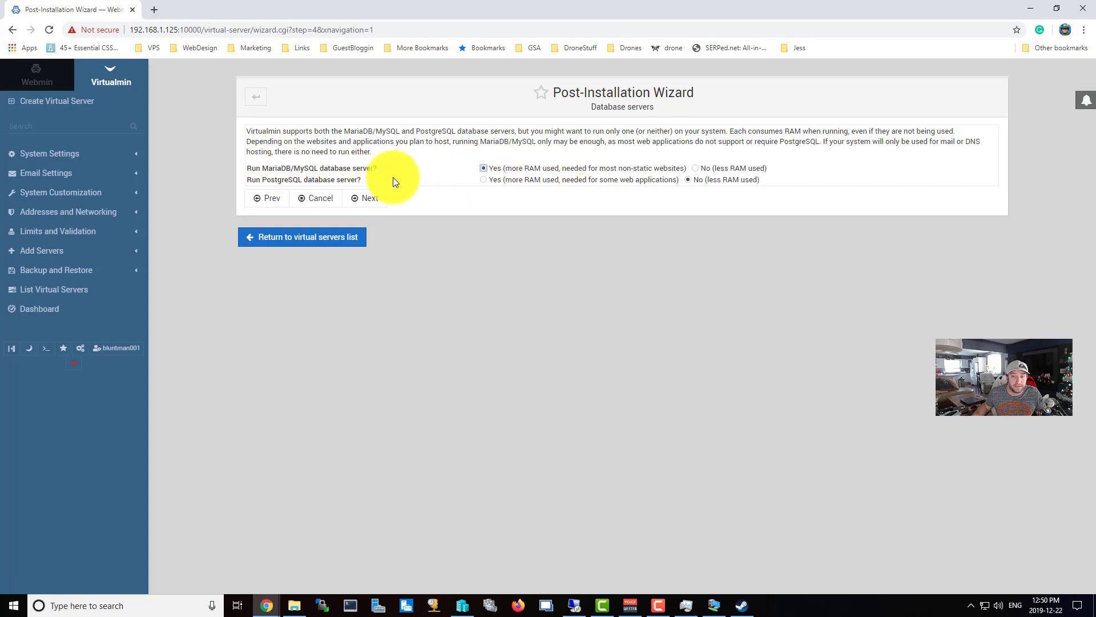
pyautogui.click(374, 199)
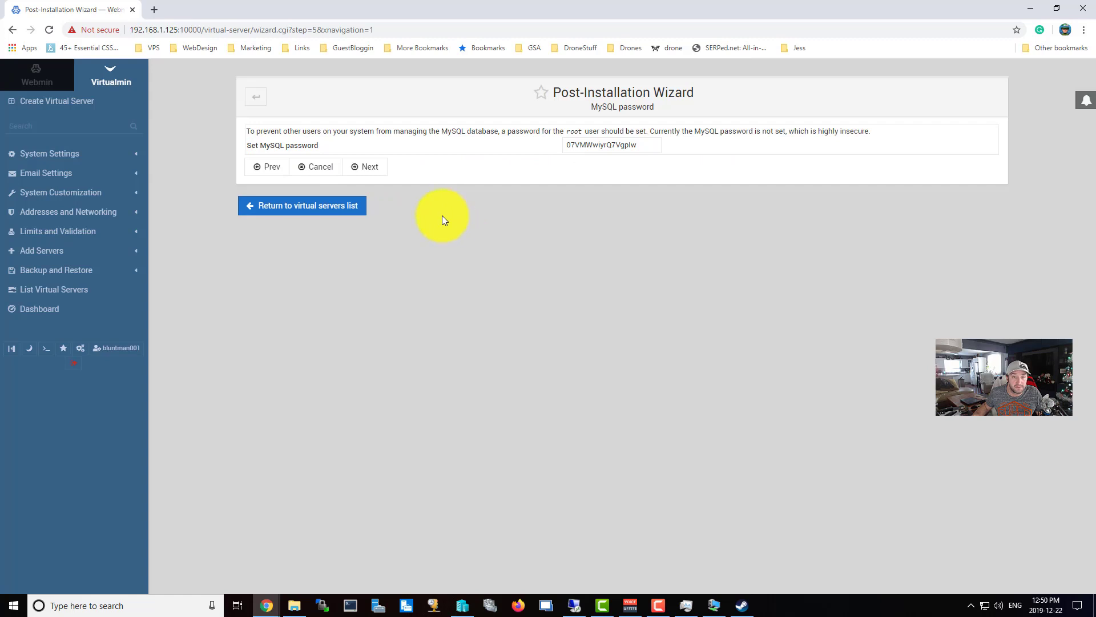
pyautogui.moveTo(644, 145); pyautogui.dragTo(467, 150)
pyautogui.hotkey('ctrl', 'x')
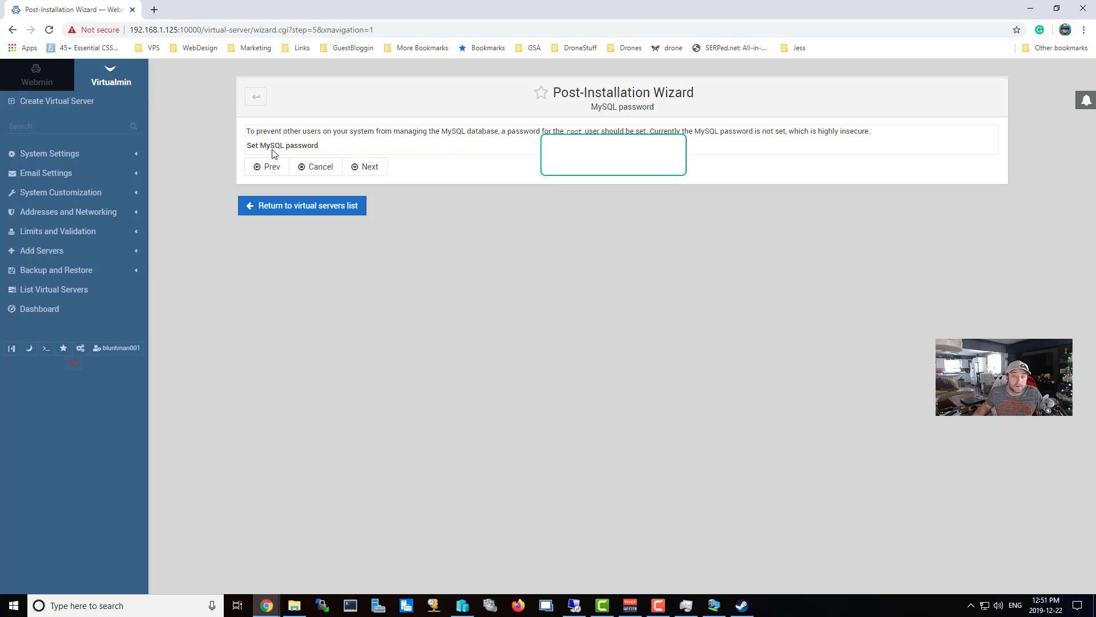
pyautogui.click(368, 169)
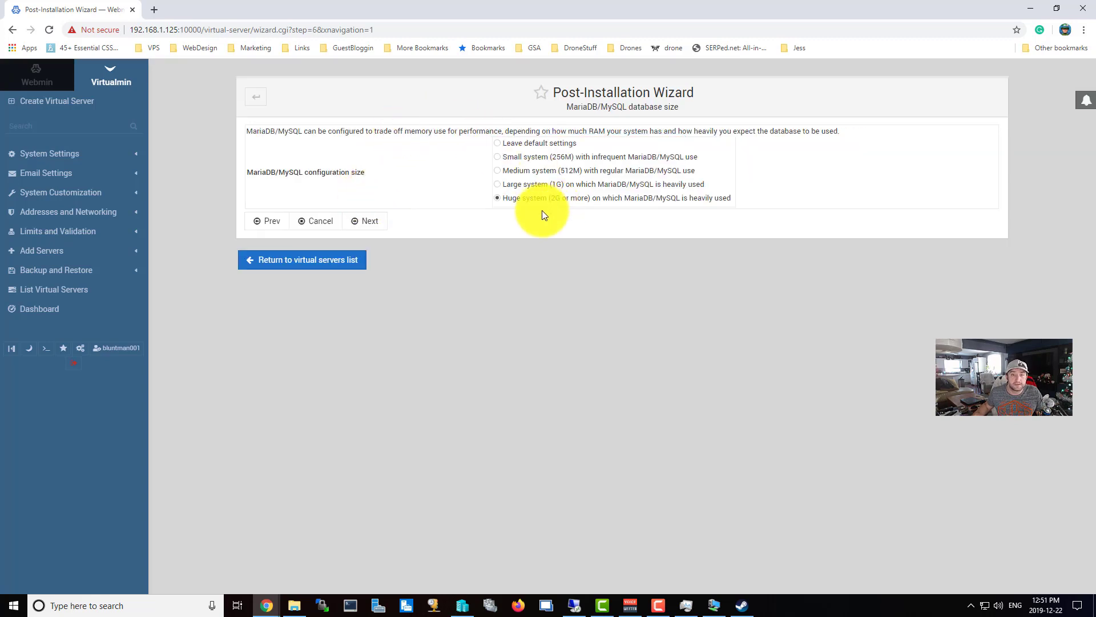
# Keep Huge database size, skip the nameserver resolvability check, keep plain-text passwords, and finish.
pyautogui.click(381, 224)
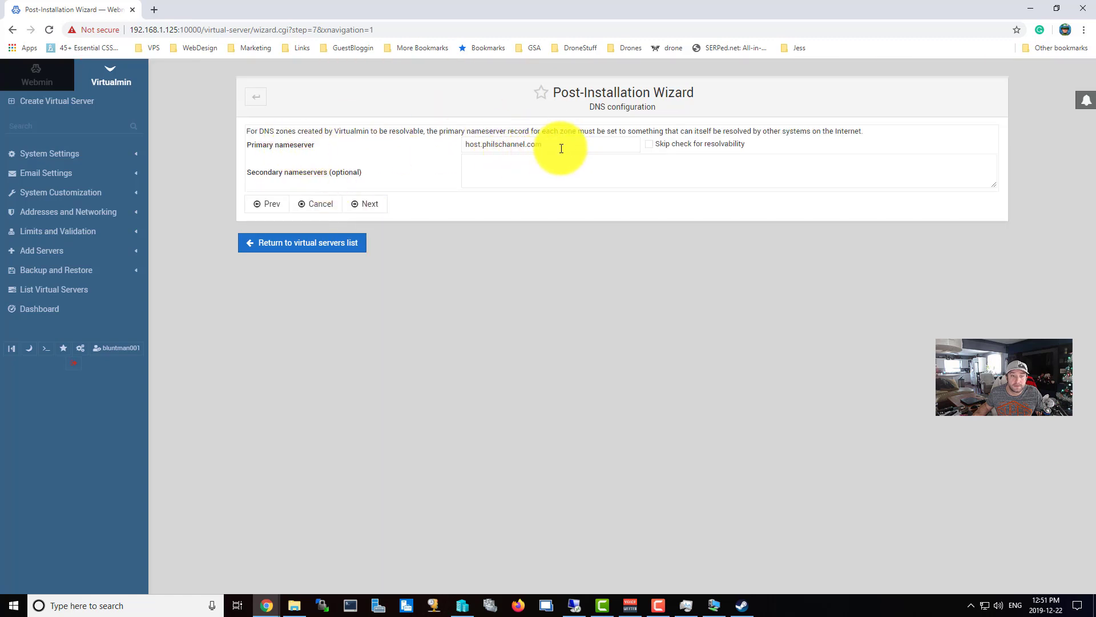
pyautogui.click(378, 209)
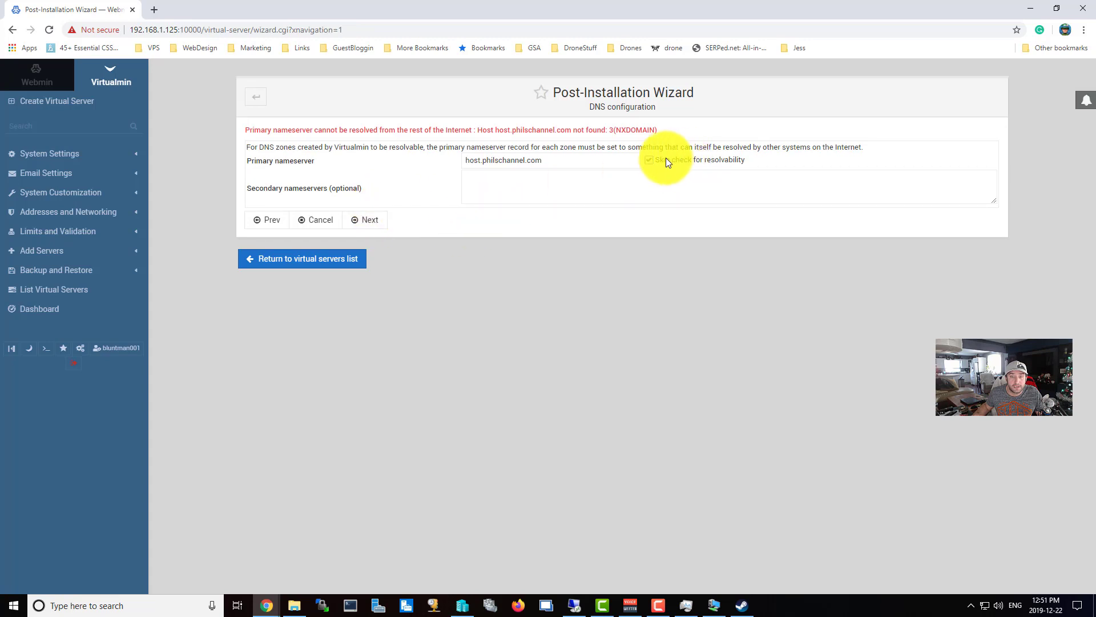
pyautogui.click(665, 159)
pyautogui.click(369, 222)
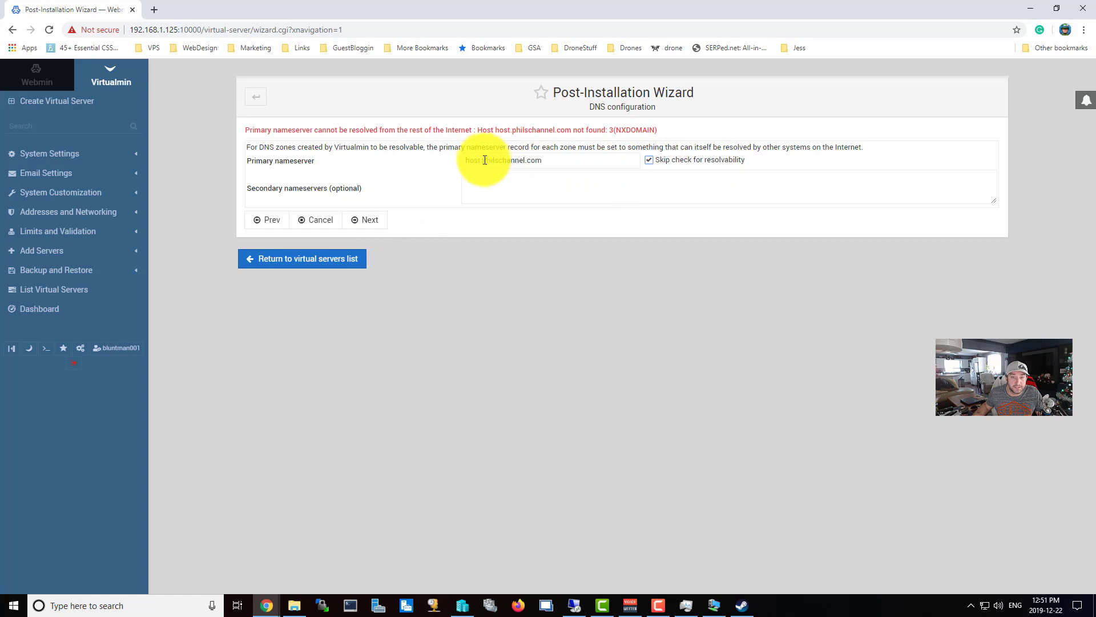
pyautogui.moveTo(485, 160); pyautogui.dragTo(403, 195)
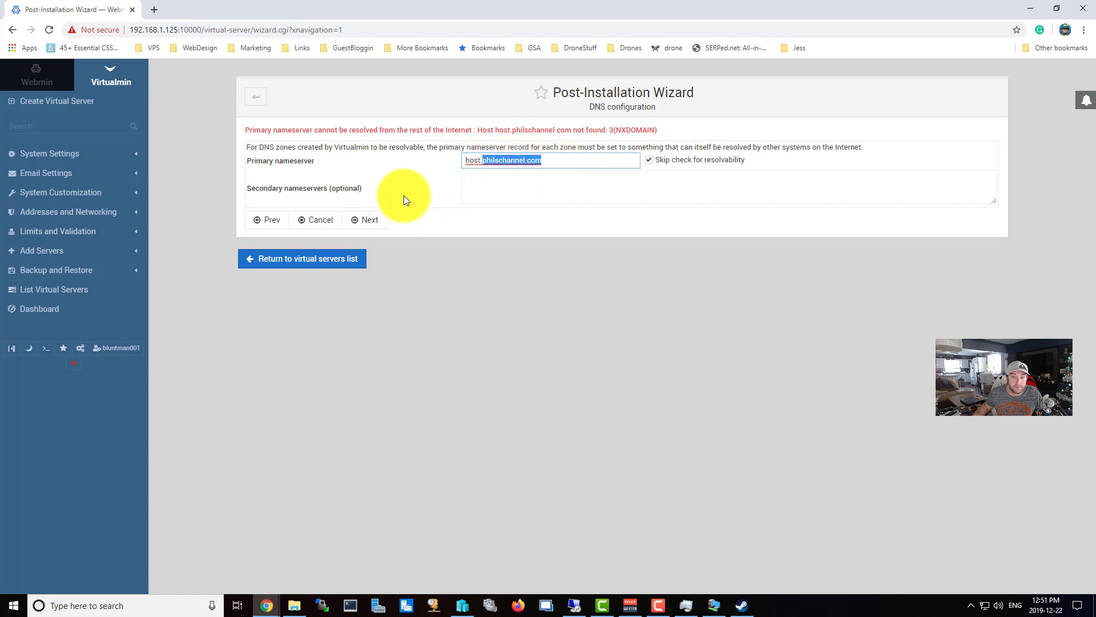
pyautogui.click(386, 226)
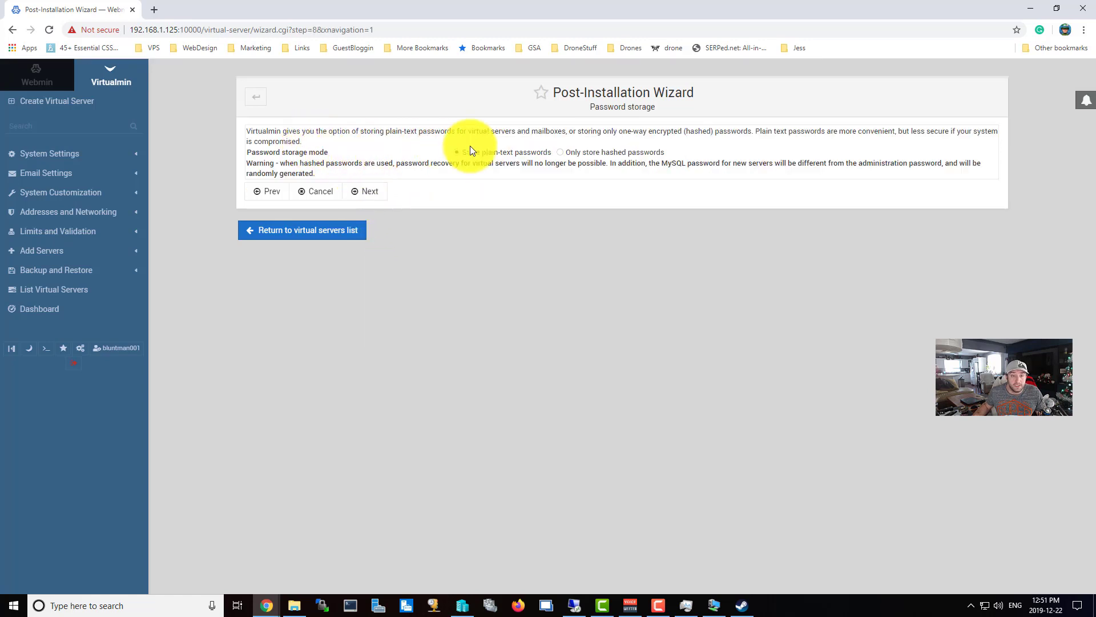
pyautogui.click(379, 194)
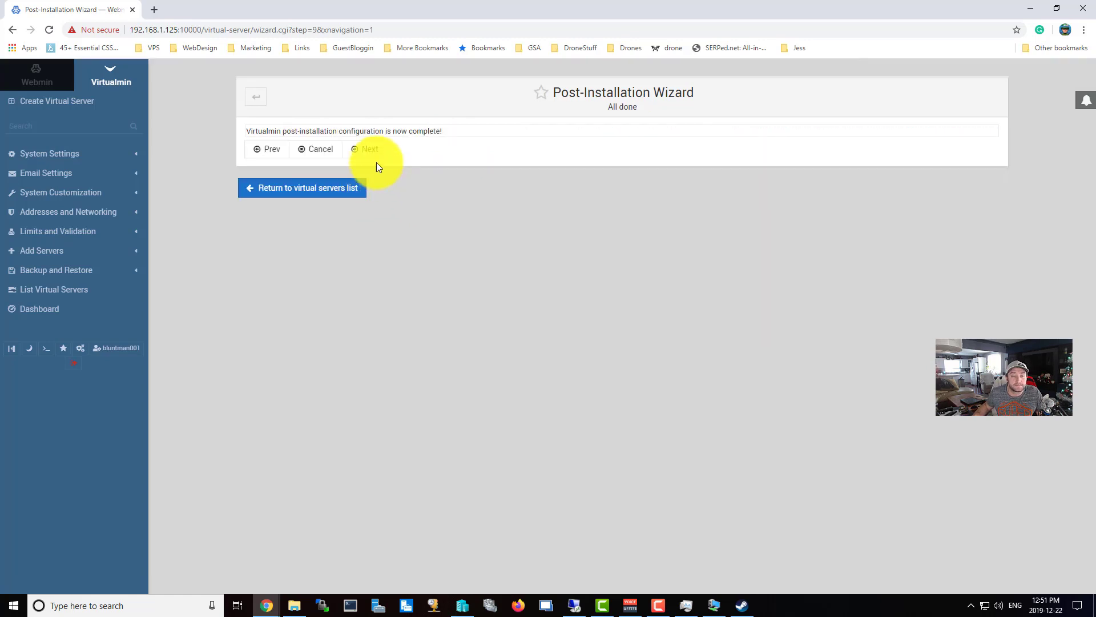
pyautogui.click(371, 150)
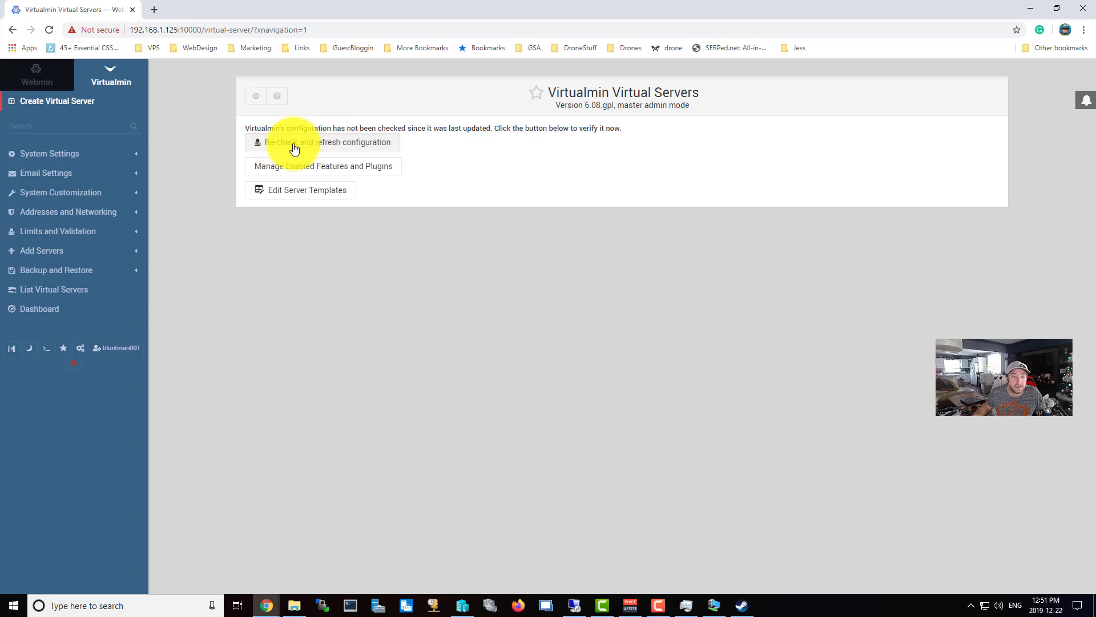
# Re-check and refresh the configuration, dismiss the notification prompt, and return to the virtual servers list.
pyautogui.click(307, 145)
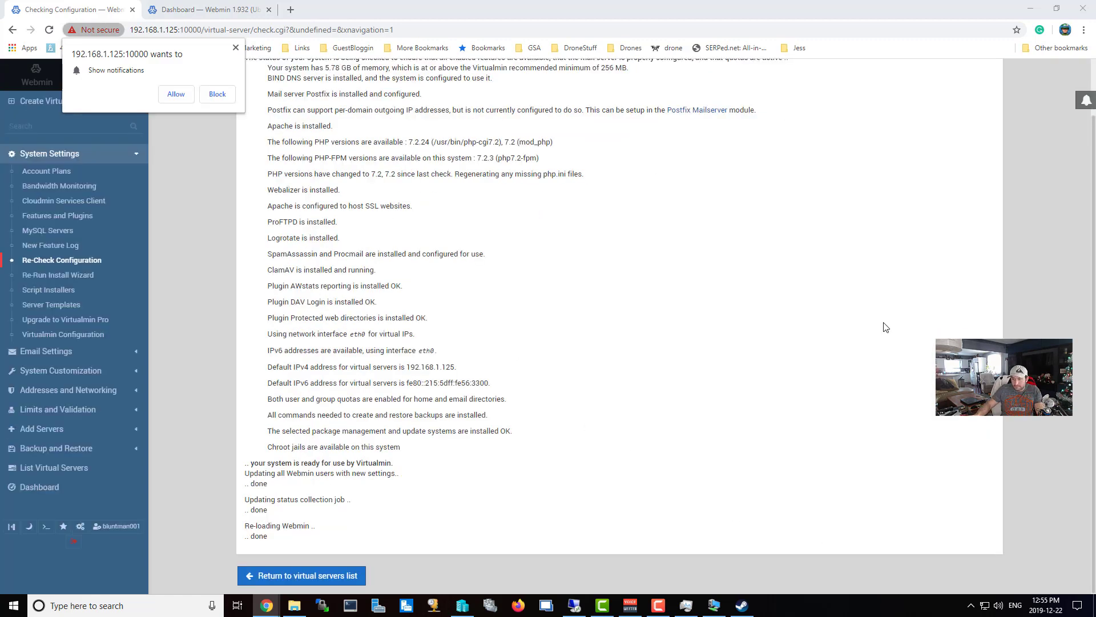
pyautogui.click(235, 47)
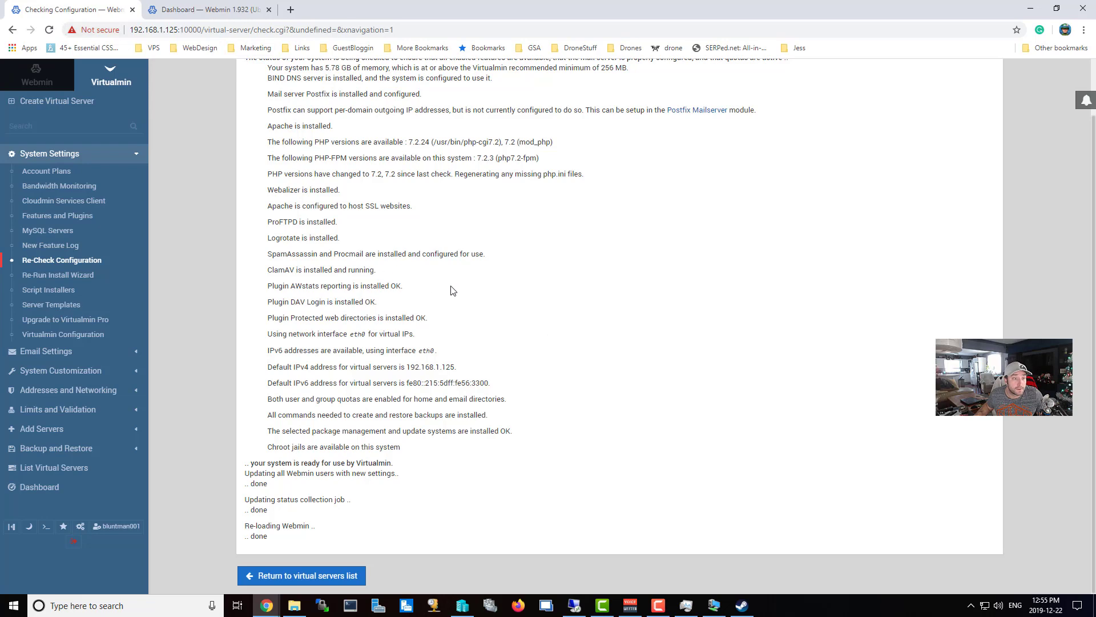
pyautogui.scroll(1, 457, 354)
pyautogui.scroll(-1, 470, 428)
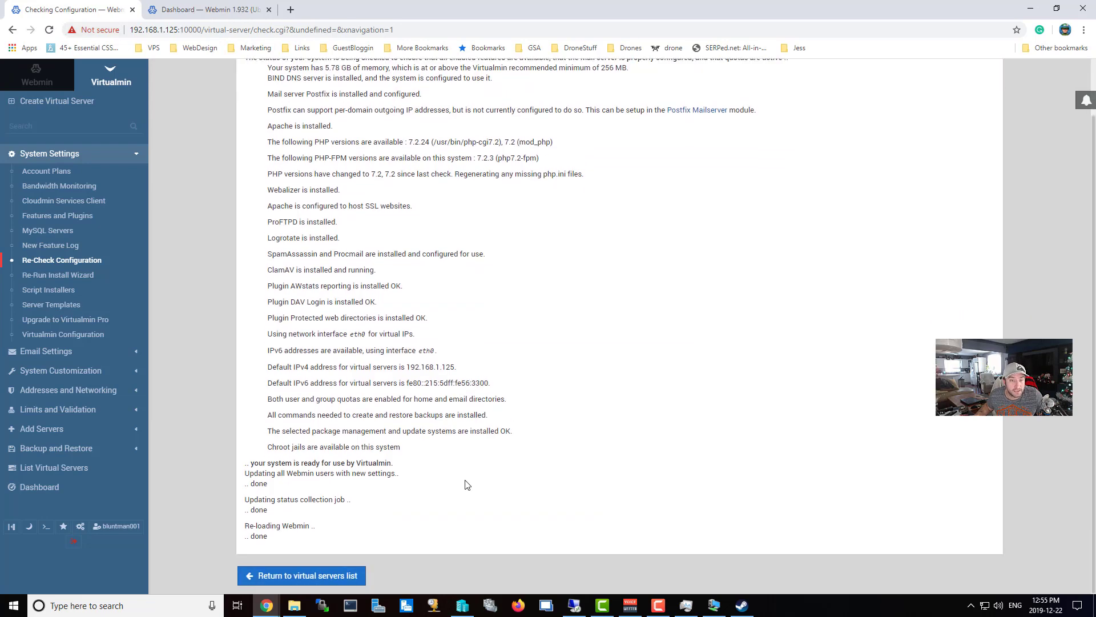
pyautogui.click(331, 575)
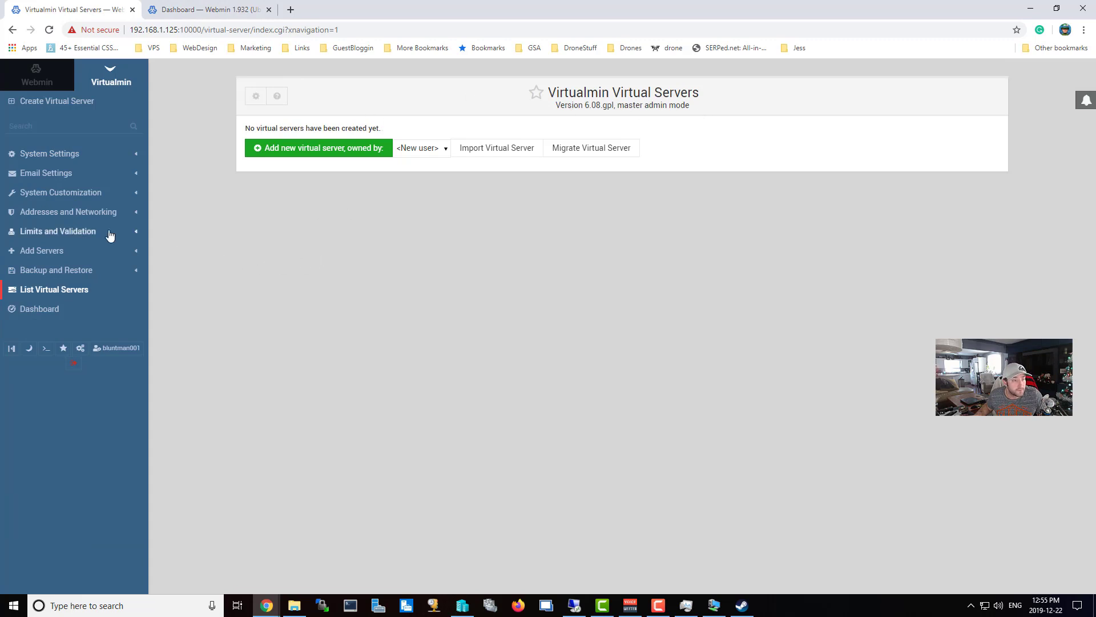
# Go to Networking > Network Configuration > Network Interfaces in Webmin and edit eth0's boot-time settings.
pyautogui.click(38, 80)
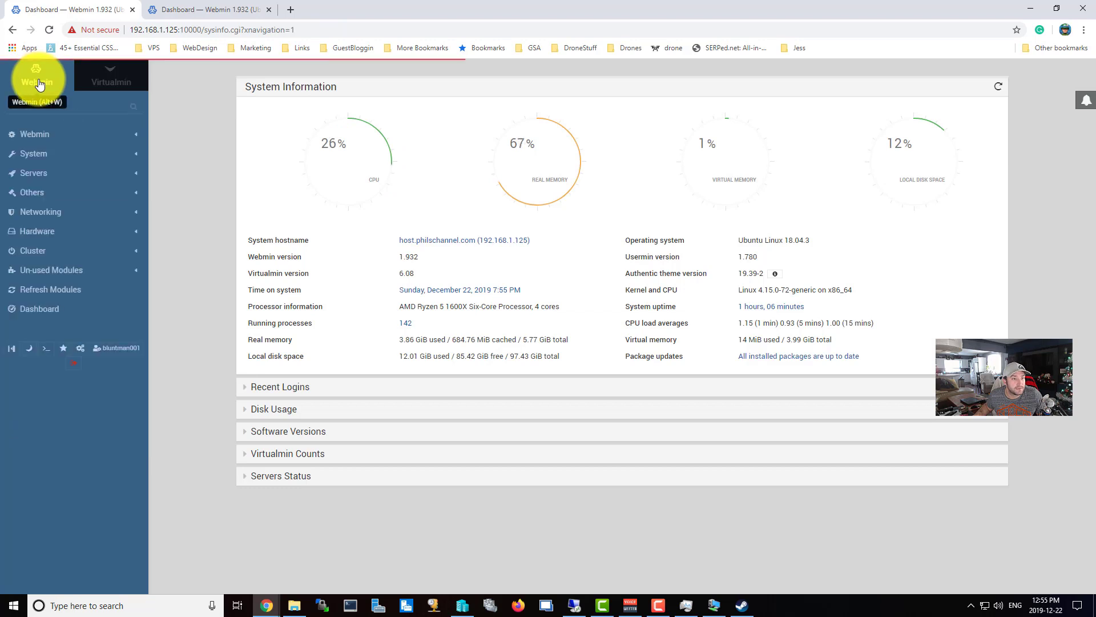
pyautogui.click(40, 212)
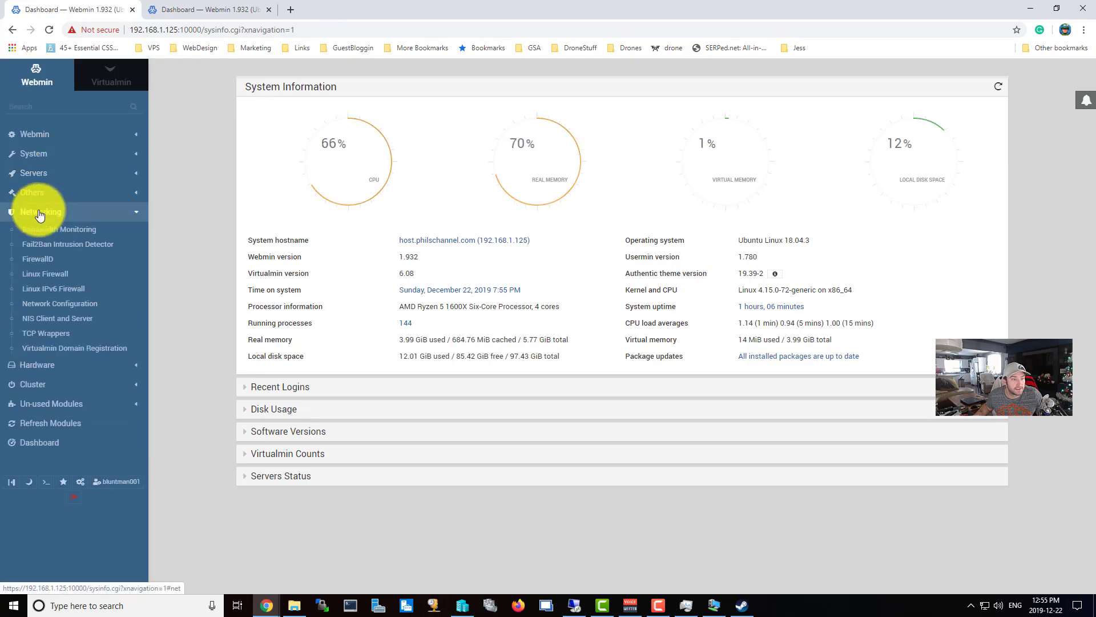
pyautogui.click(72, 304)
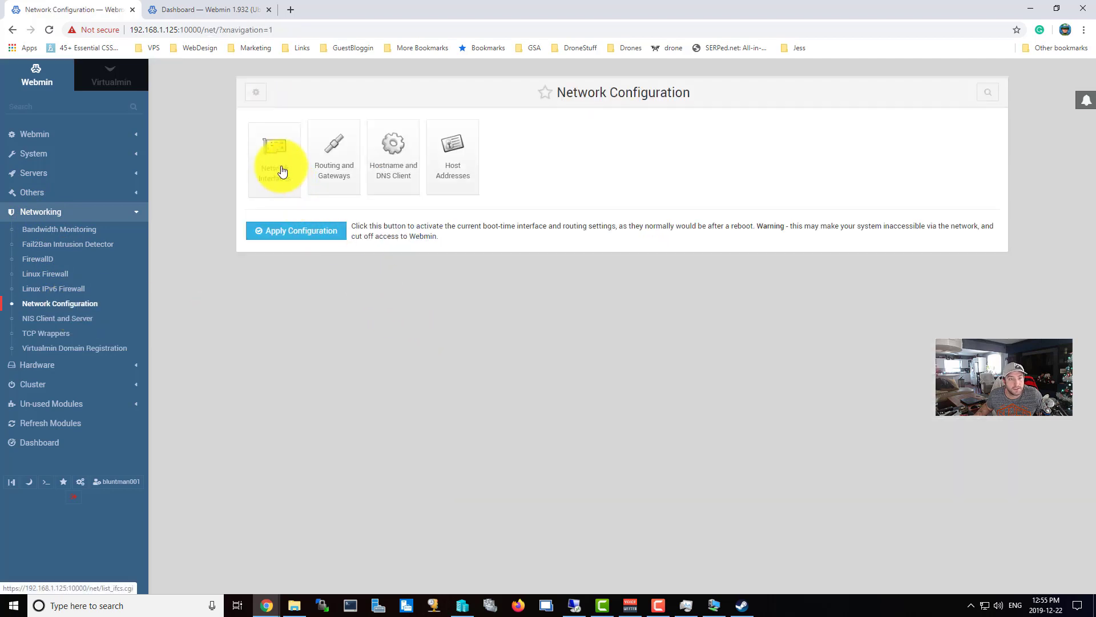
pyautogui.click(282, 171)
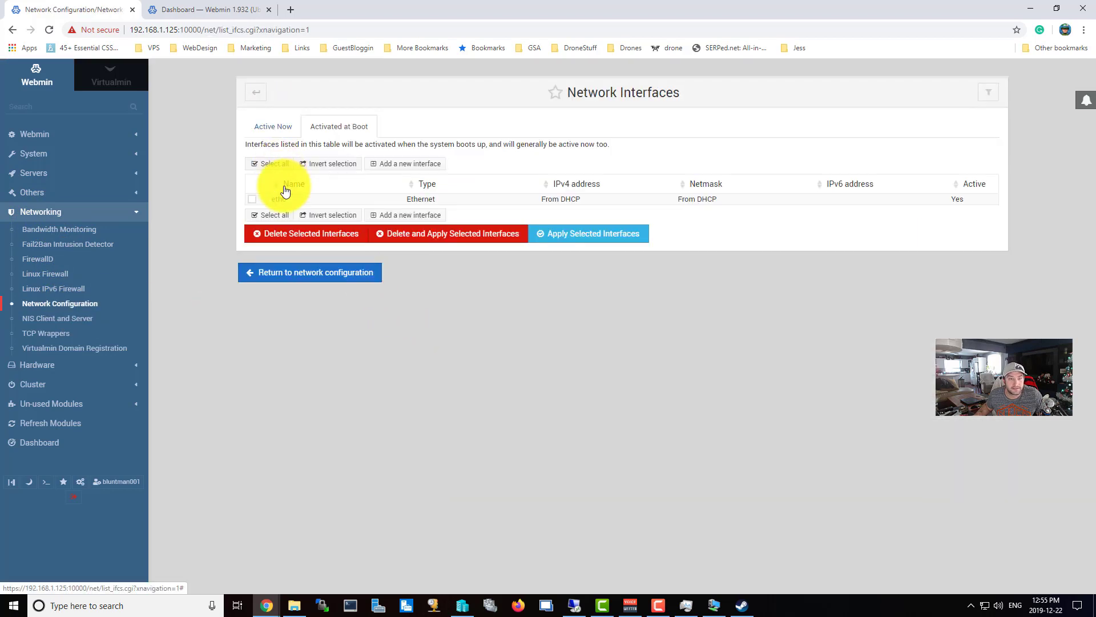
pyautogui.click(278, 200)
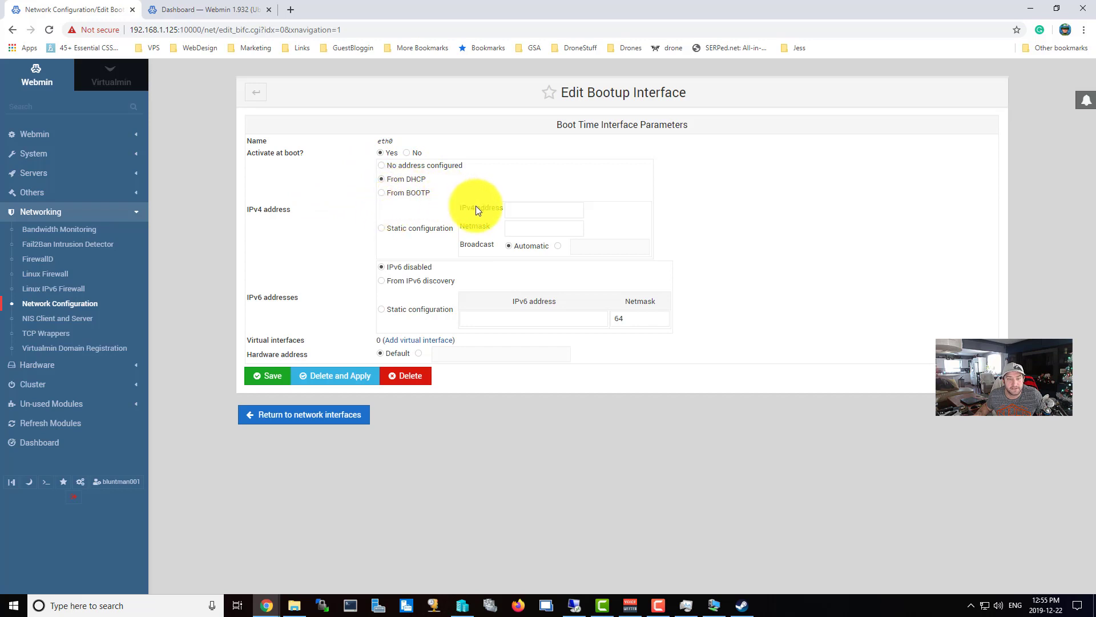
# Switch eth0 to static IPv4 192.168.1.125, begin the netmask as 255.255, and minimise Chrome.
pyautogui.click(414, 230)
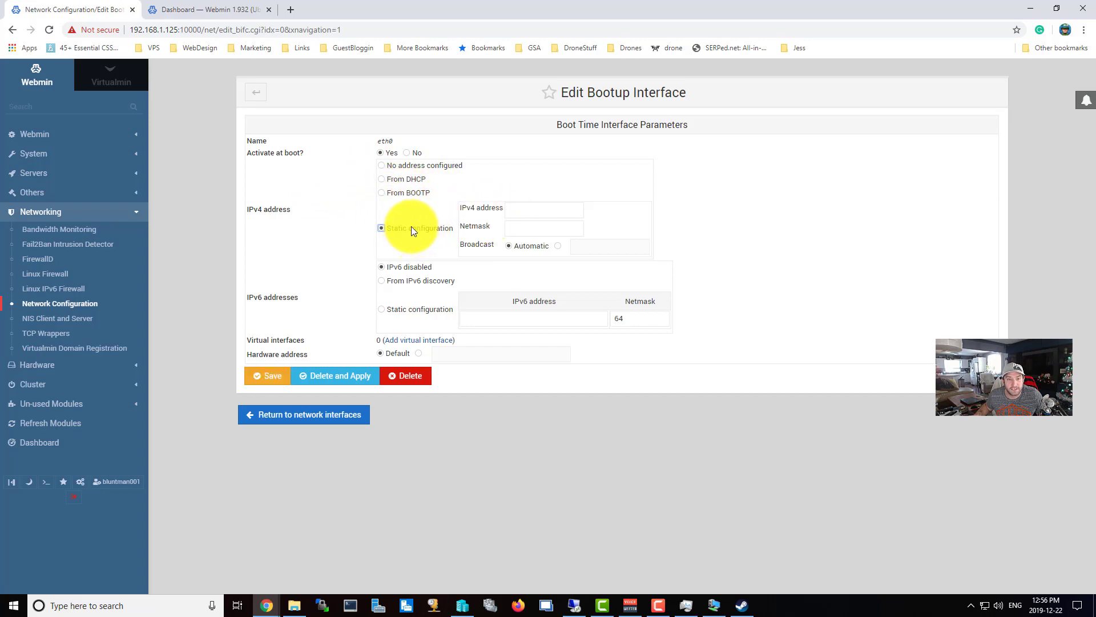
pyautogui.click(516, 208)
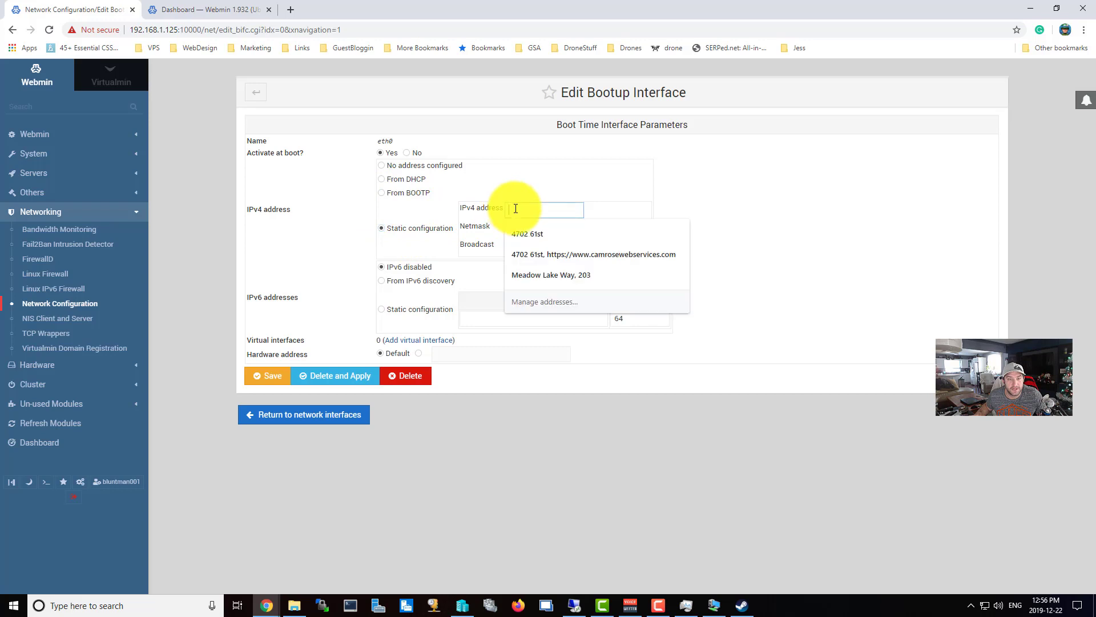
pyautogui.write('192.168.1.')
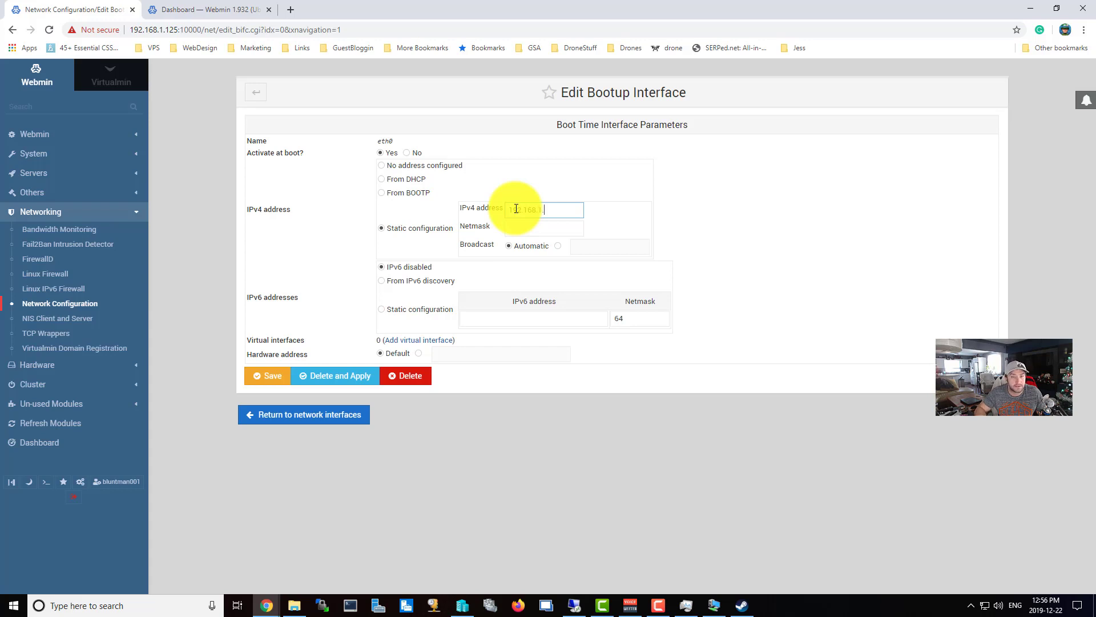
pyautogui.write('125')
pyautogui.click(530, 230)
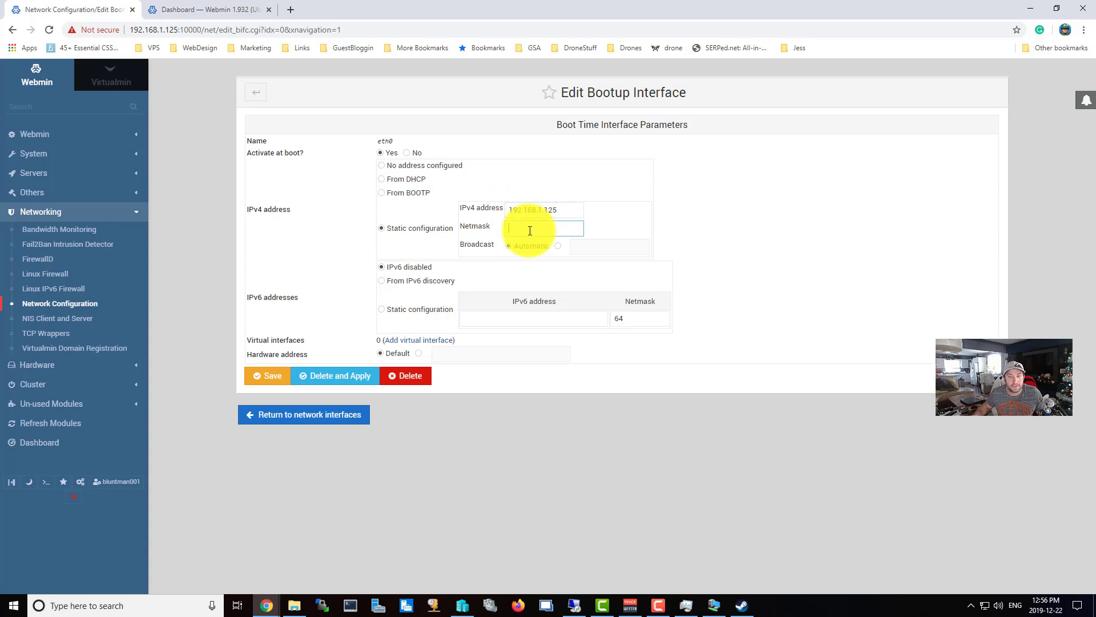
pyautogui.write('255.255')
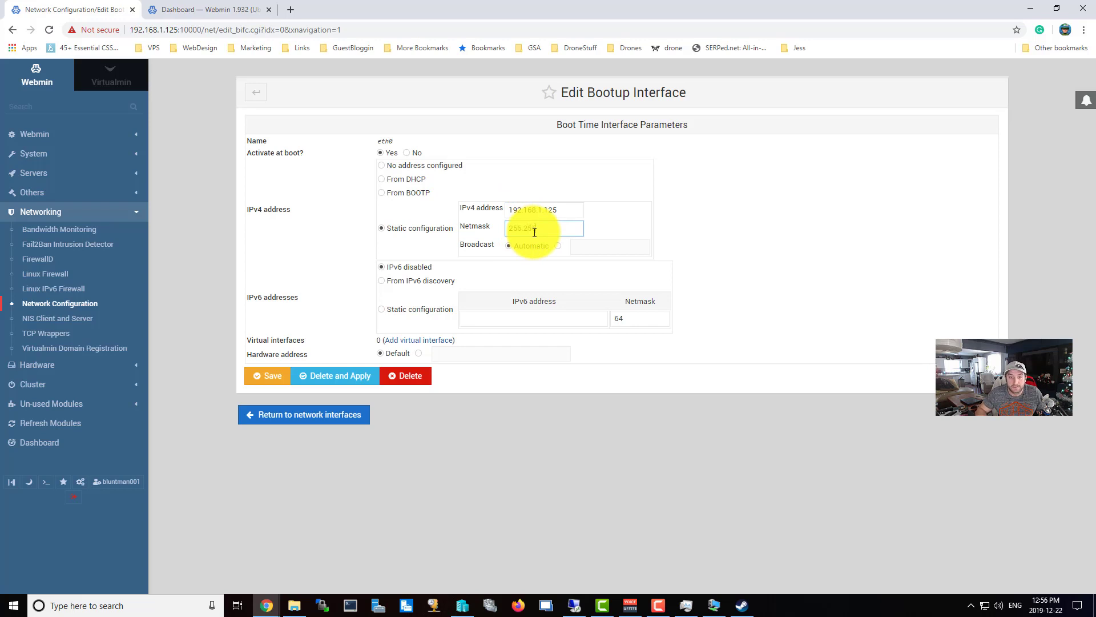
pyautogui.click(268, 506)
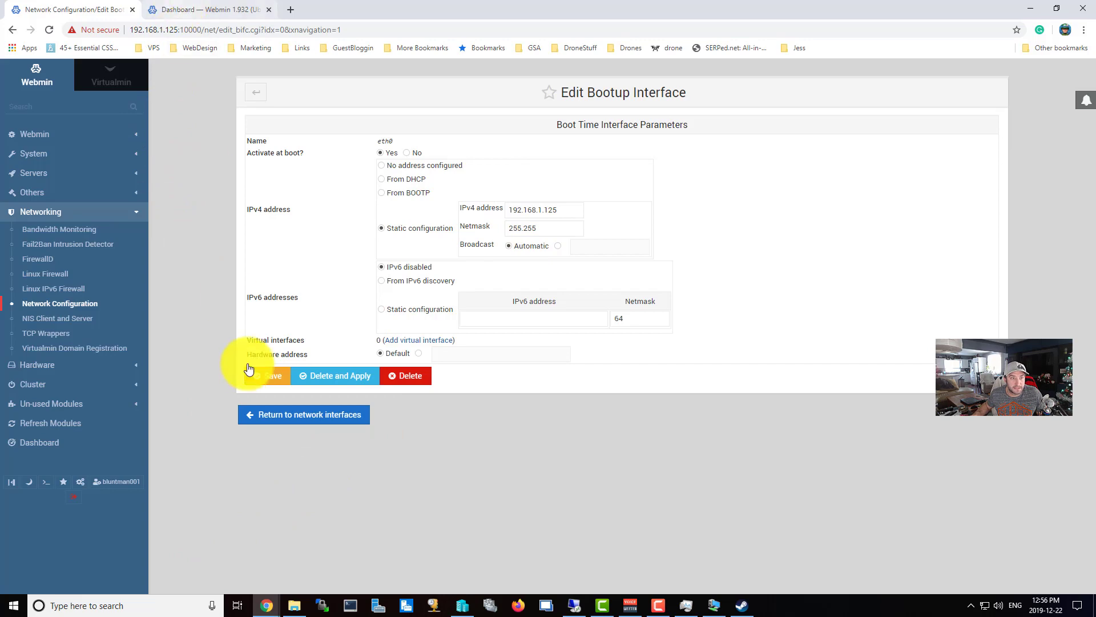
pyautogui.click(1026, 8)
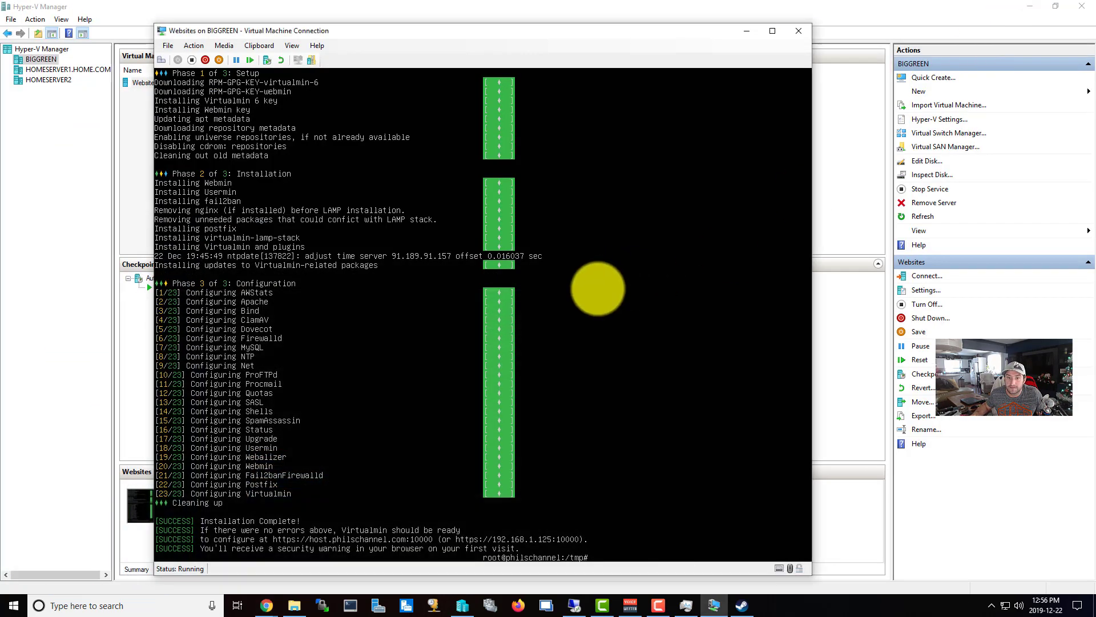
# Run ifconfig in the VM console to confirm eth0 at 192.168.1.125 with netmask 255.255.255.0.
pyautogui.write('fig')
pyautogui.press('Return')
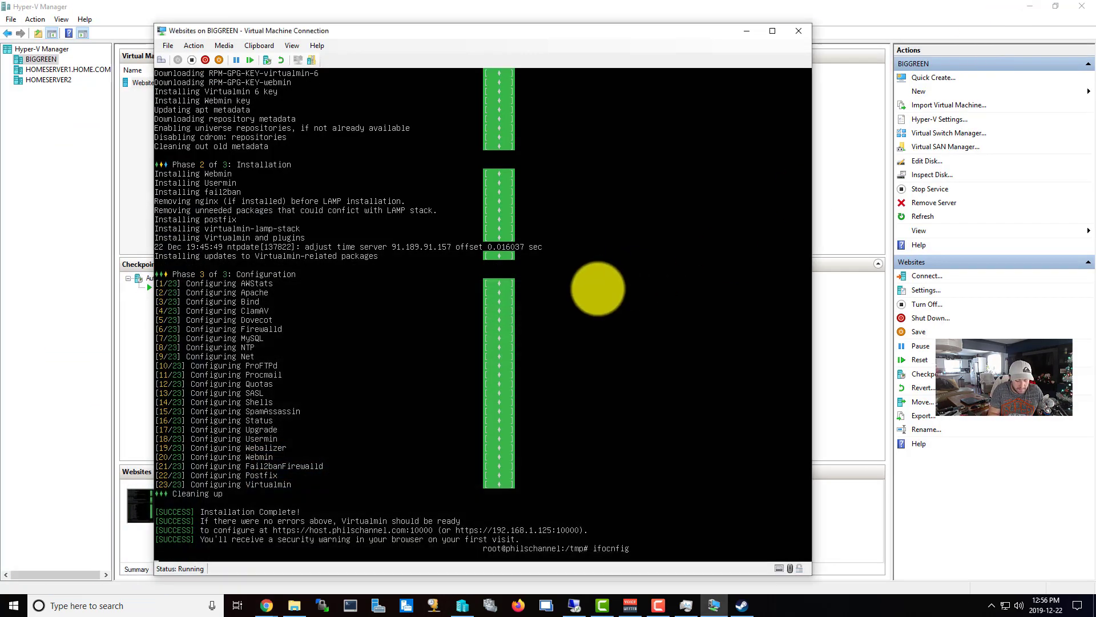
pyautogui.write('ifco')
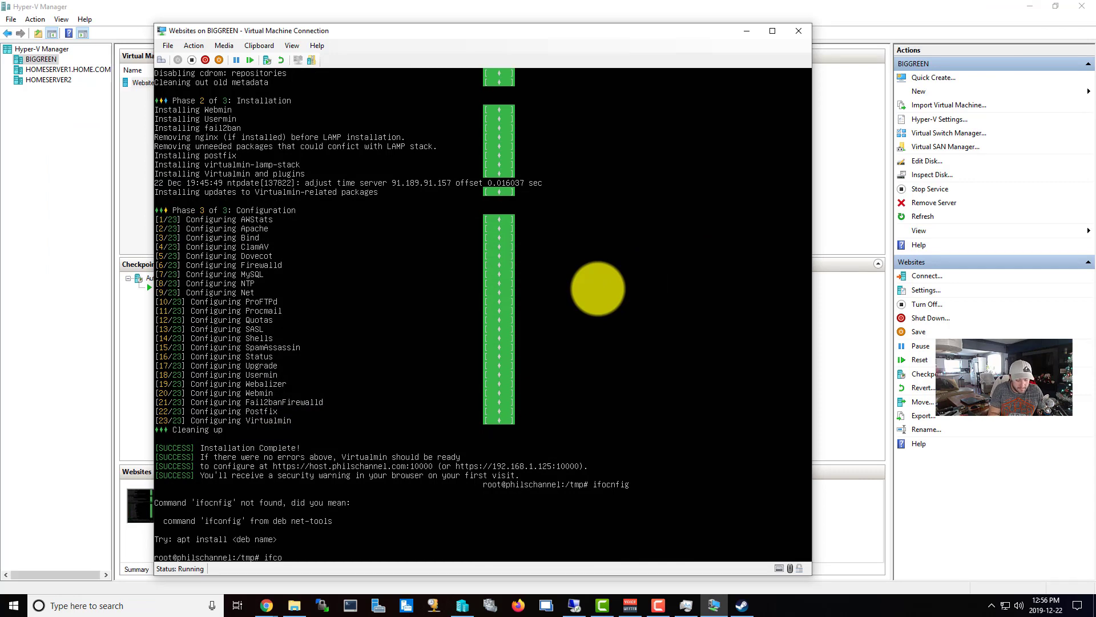
pyautogui.write('nfig')
pyautogui.press('Return')
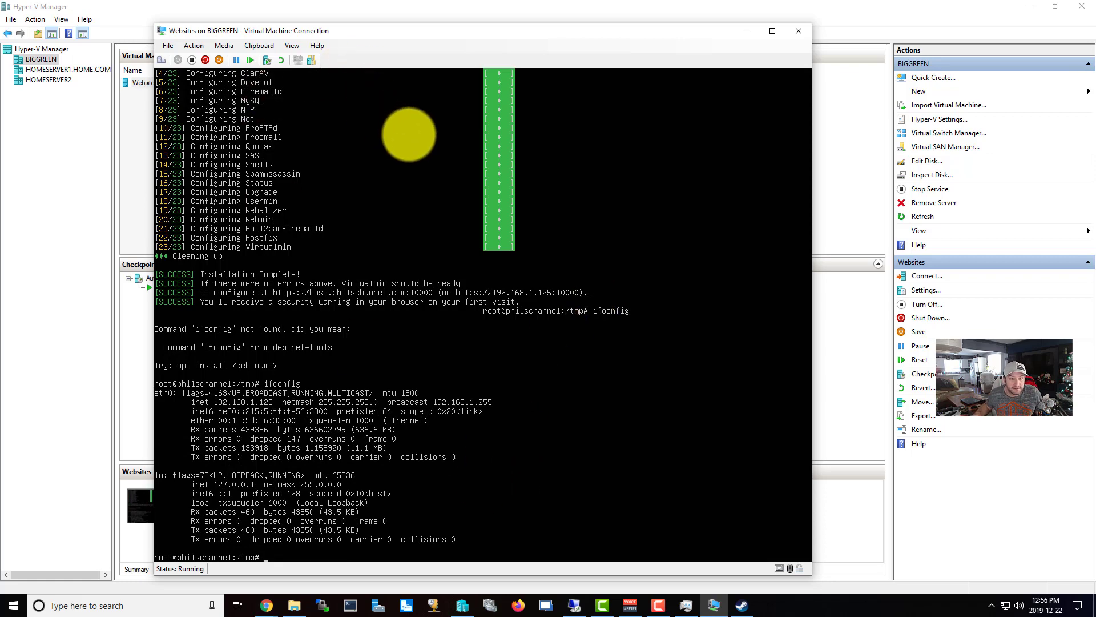
pyautogui.click(263, 604)
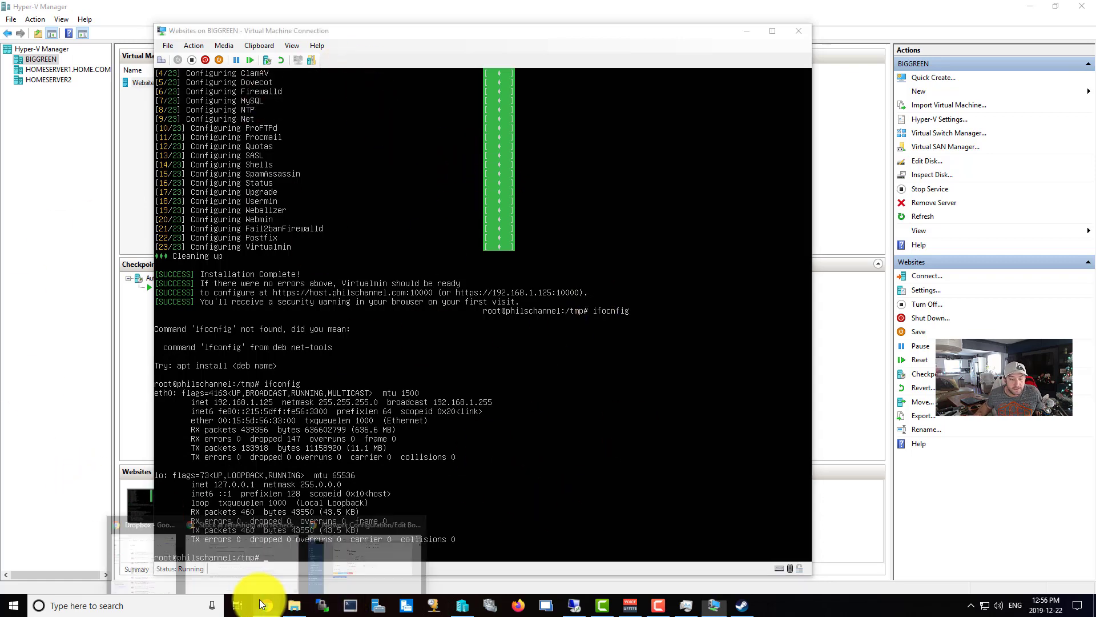
# Complete eth0's netmask as 255.255.255.0 and save the static address settings.
pyautogui.click(351, 569)
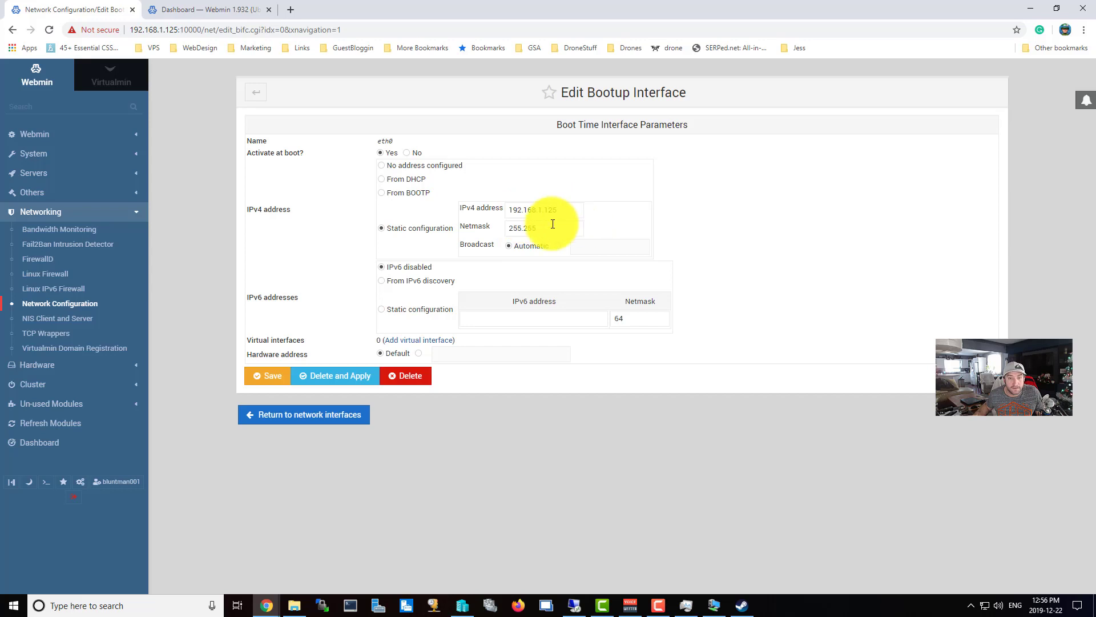
pyautogui.click(553, 225)
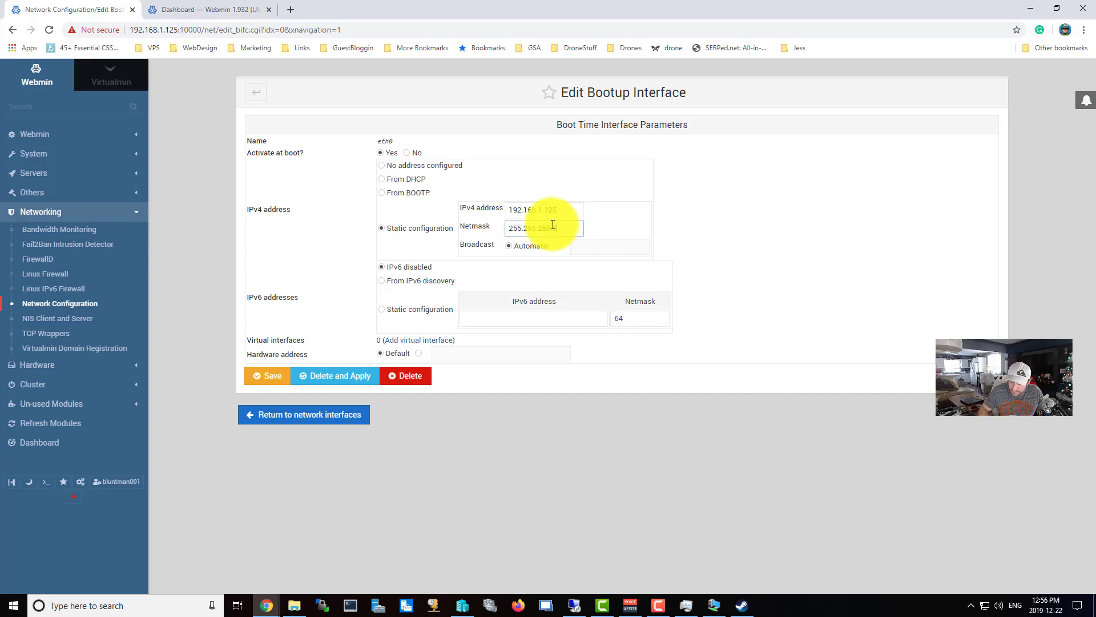
pyautogui.write('.255.0')
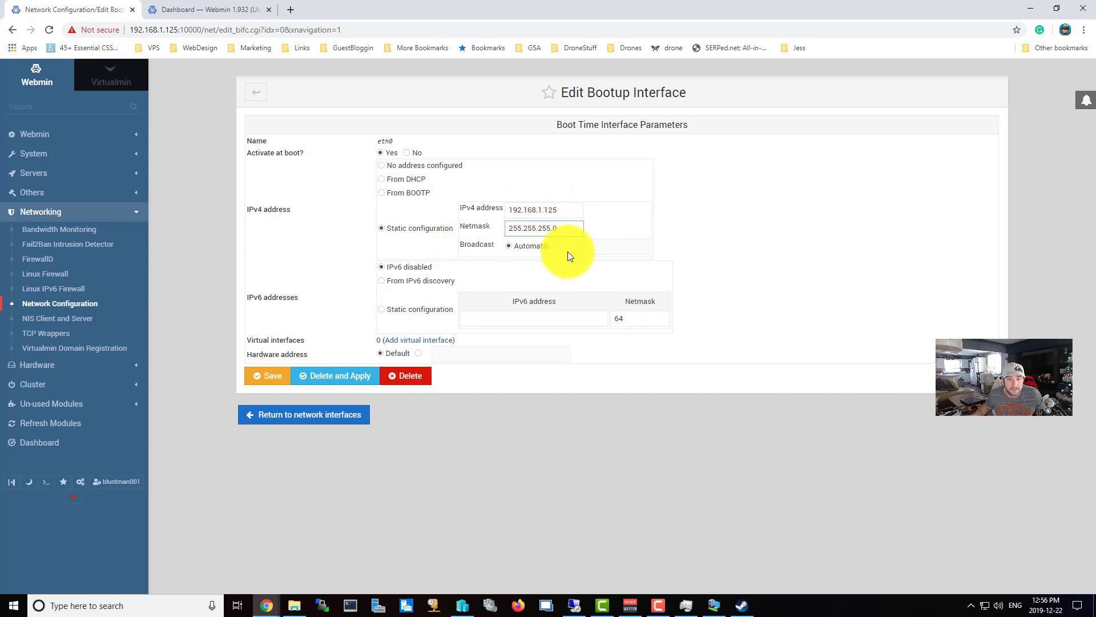
pyautogui.click(270, 382)
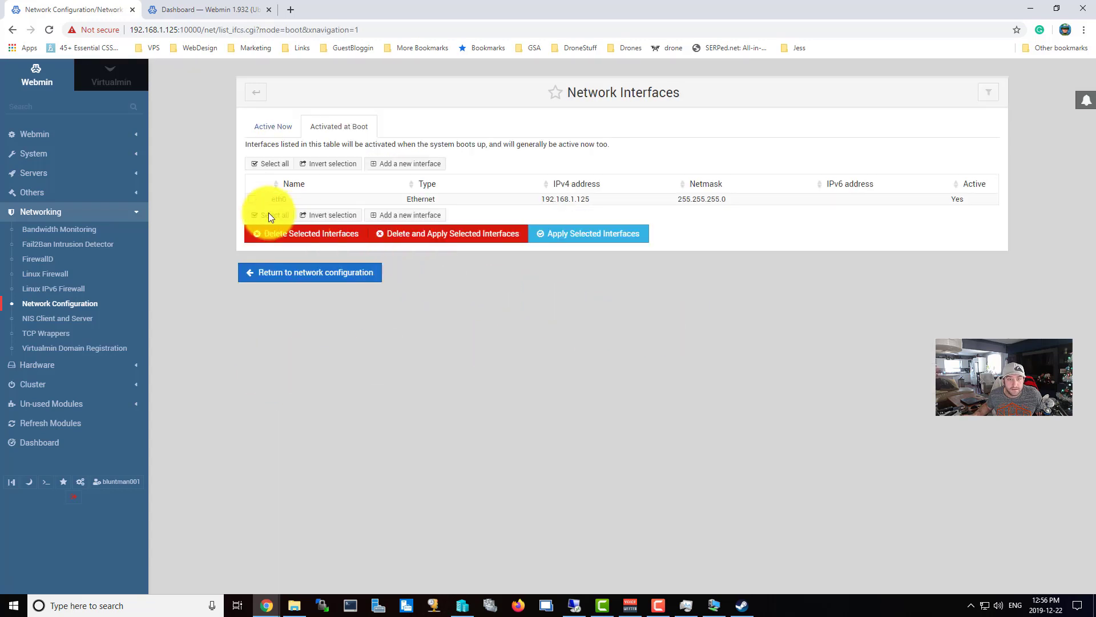
# Apply the eth0 interface, recheck its settings, and switch to the Virtualmin dashboard.
pyautogui.click(252, 199)
pyautogui.click(621, 241)
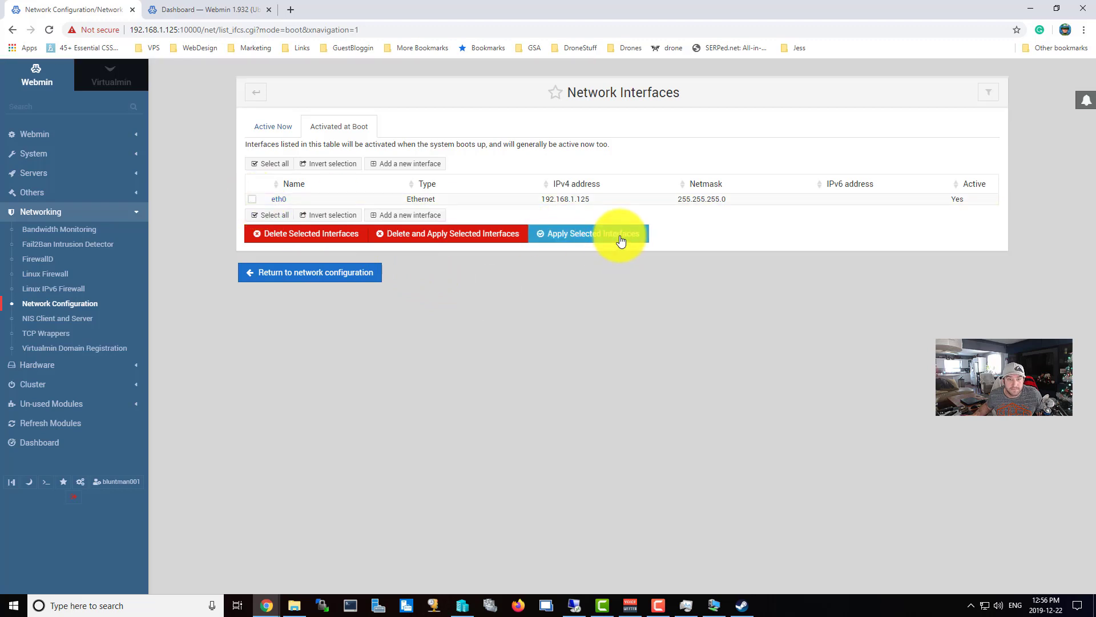
pyautogui.click(275, 199)
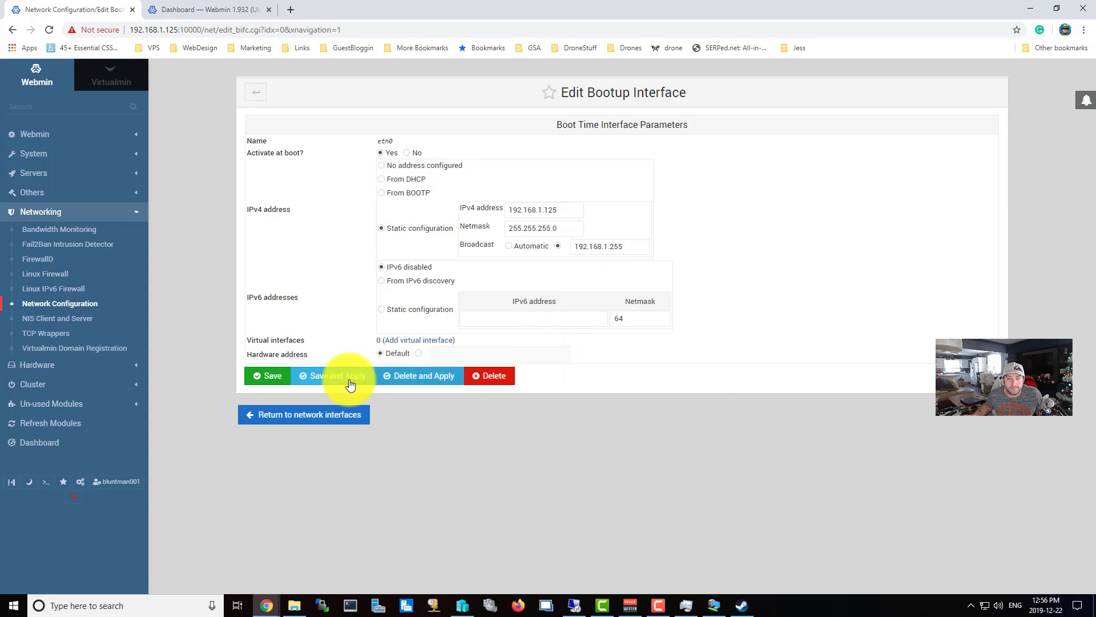
pyautogui.click(138, 214)
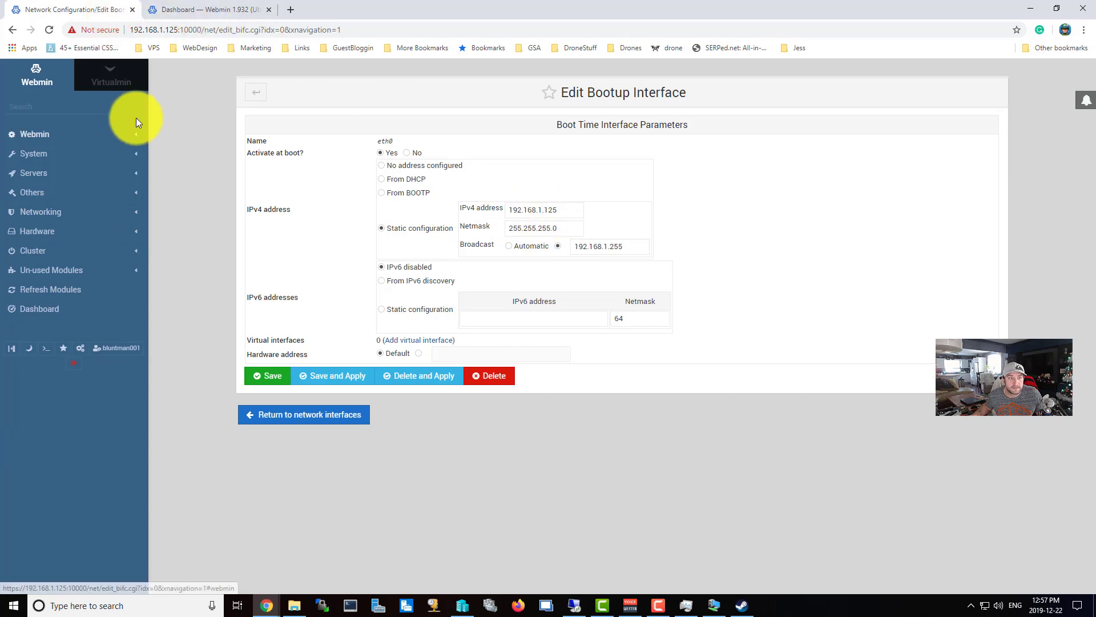
pyautogui.click(125, 86)
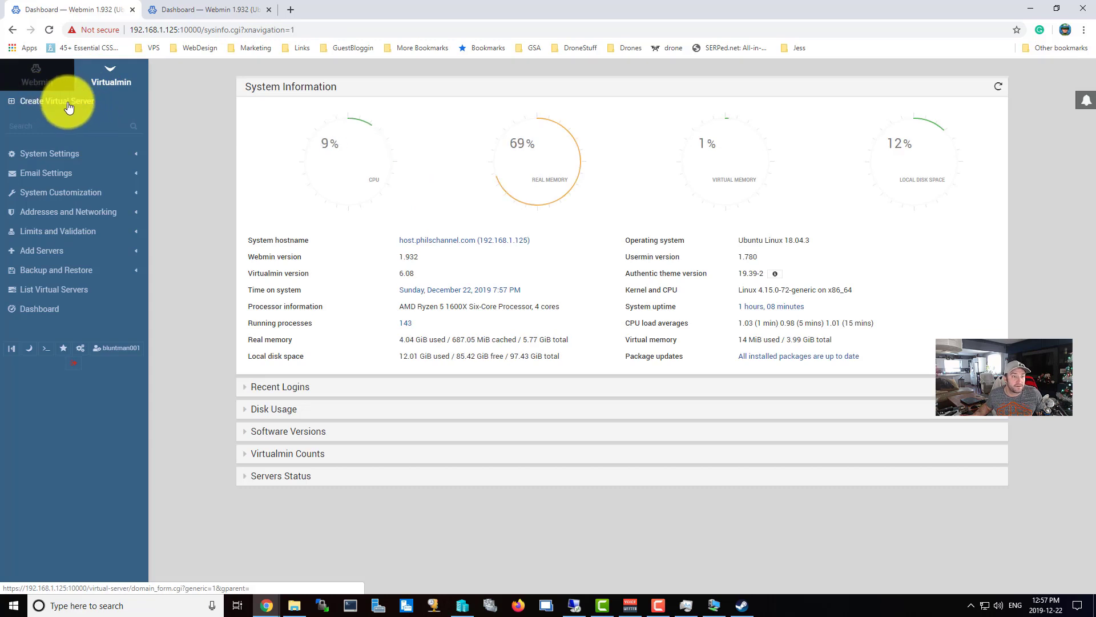
# Start a new virtual server with domain philschannel.com, description 'Phils Channel', and an administration password.
pyautogui.click(69, 107)
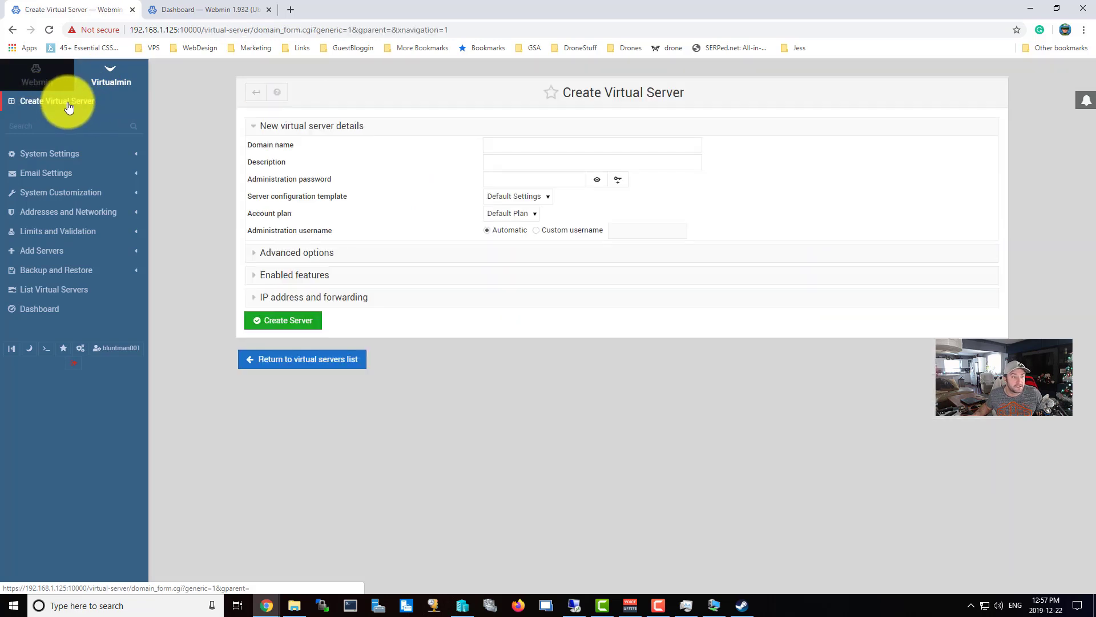
pyautogui.click(515, 146)
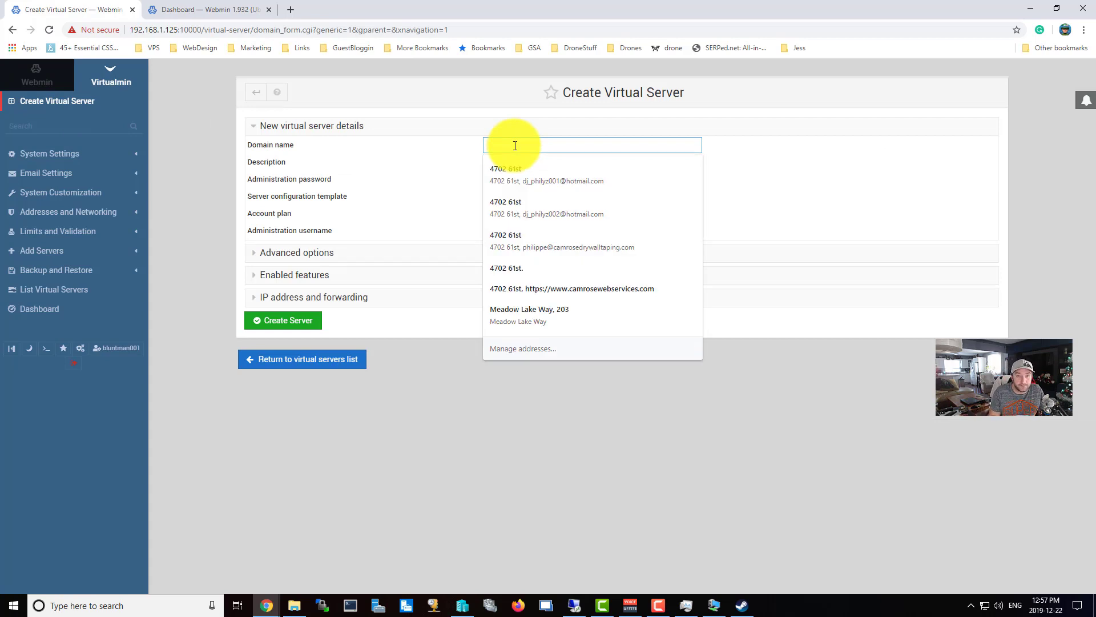
pyautogui.write('phi')
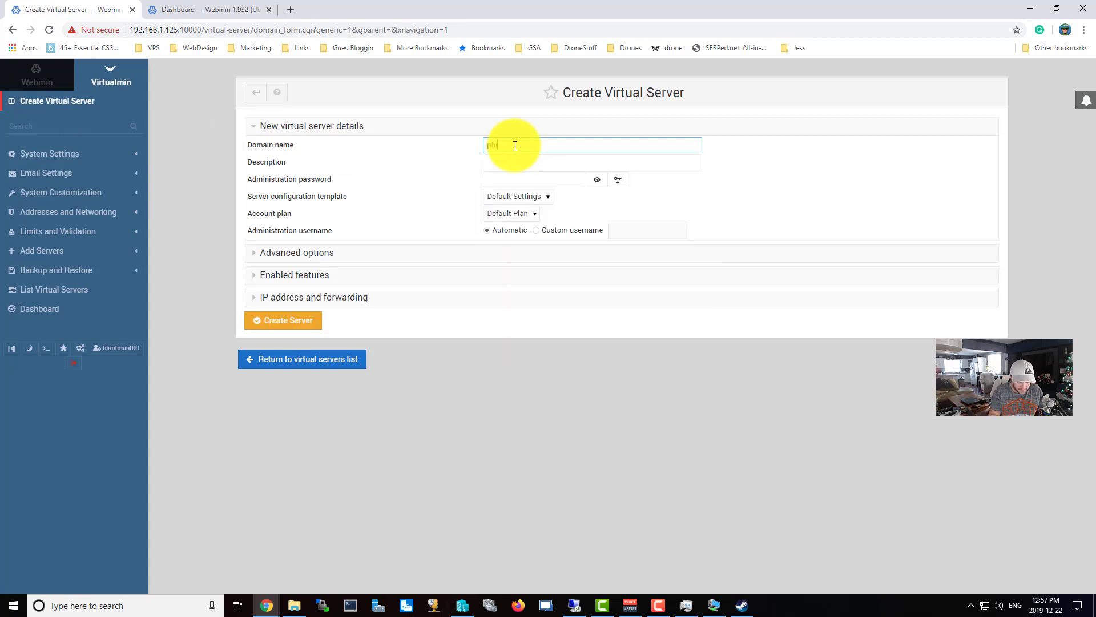
pyautogui.write('lschannel')
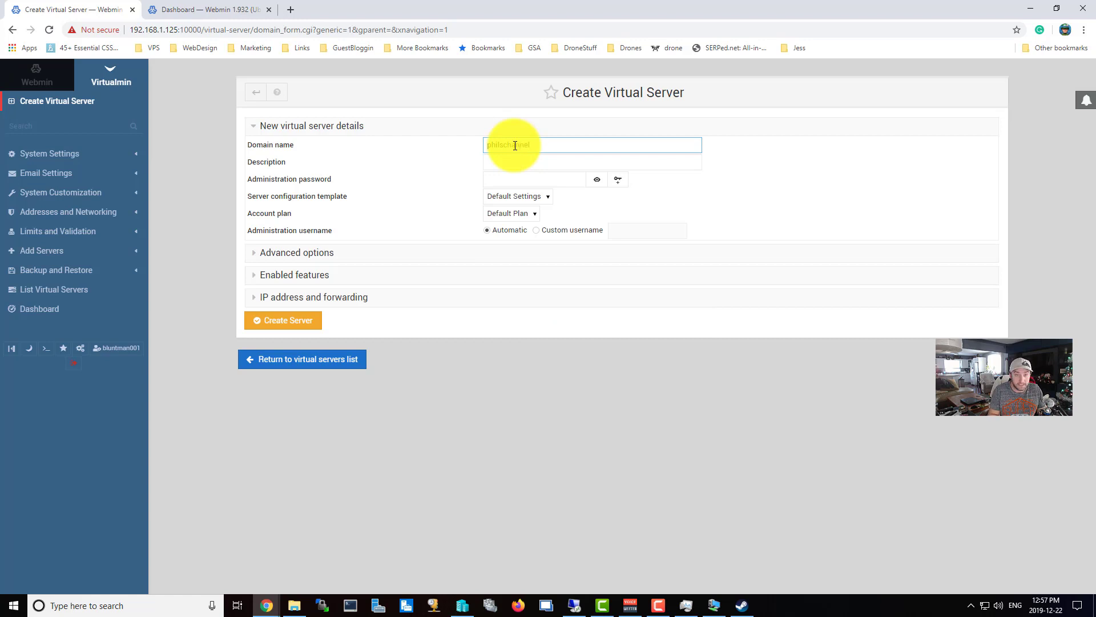
pyautogui.write('.com')
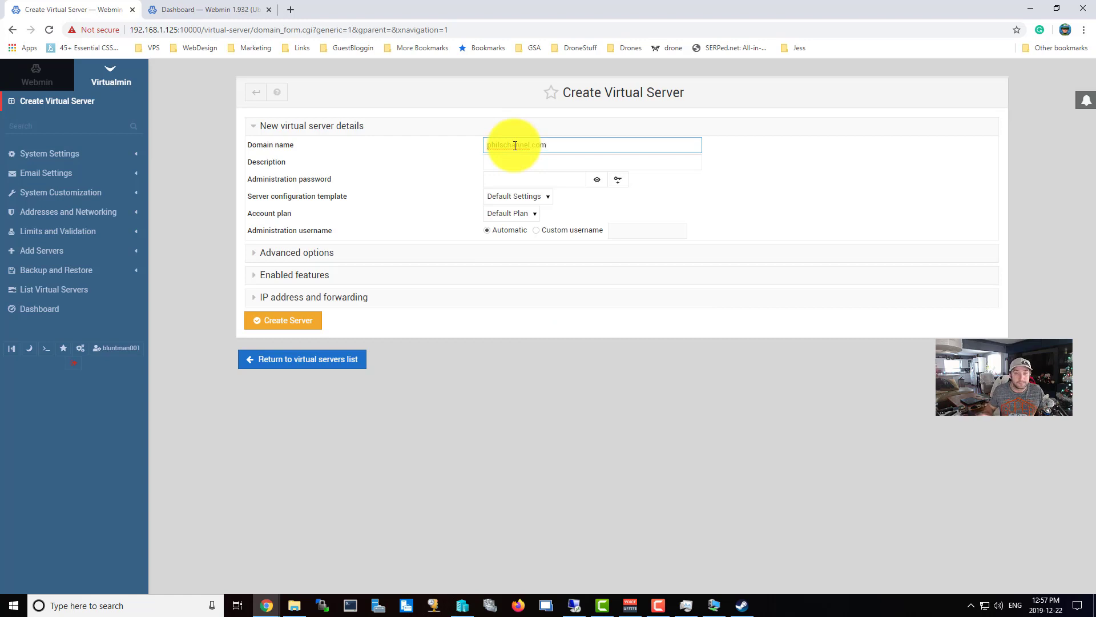
pyautogui.click(525, 164)
pyautogui.write('Phils Channel')
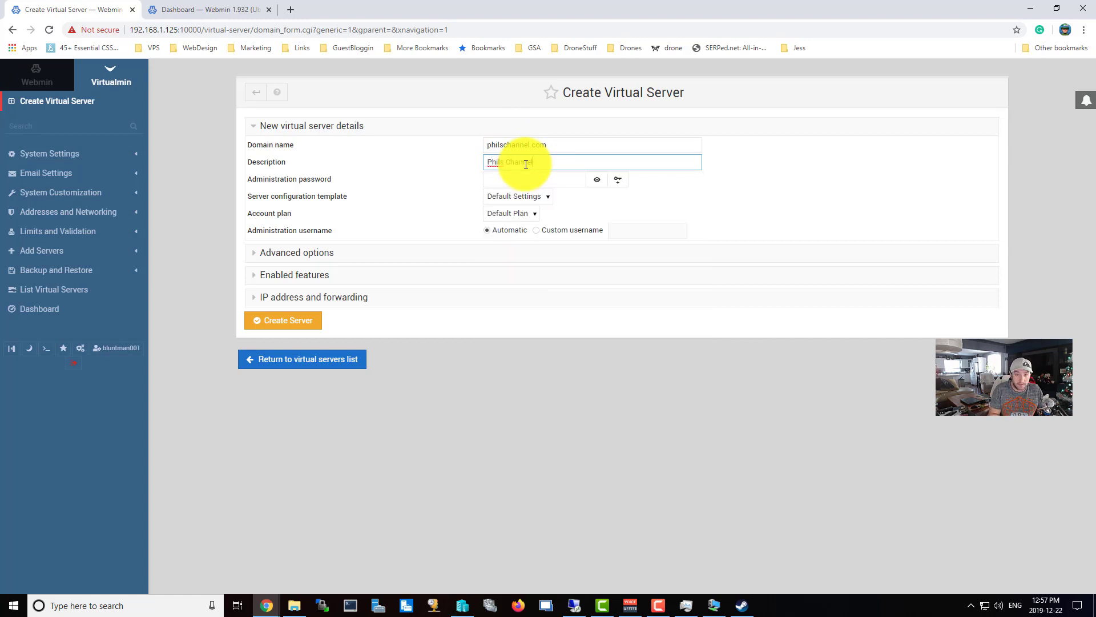
pyautogui.click(524, 179)
pyautogui.write('****')
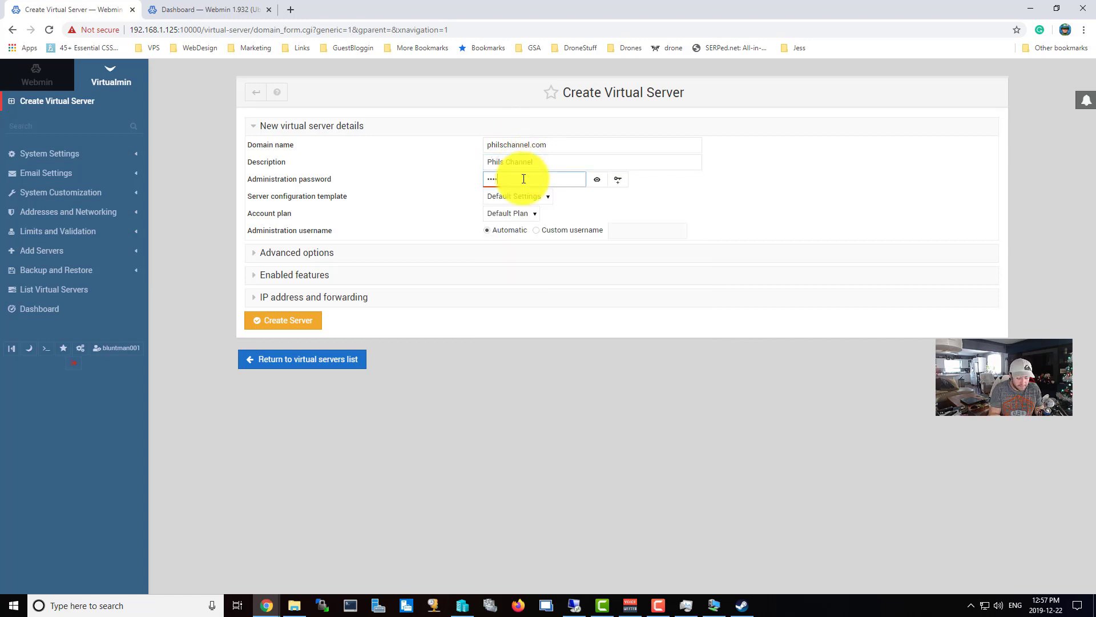
# Turn off mail acceptance in the server's enabled features and create the server.
pyautogui.click(313, 255)
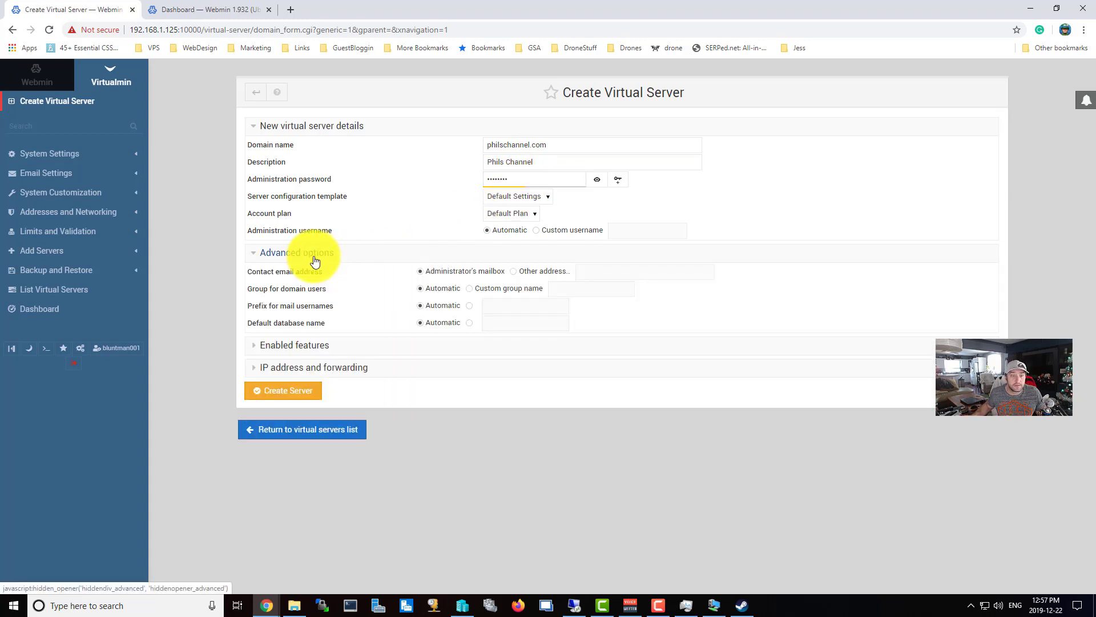
pyautogui.click(308, 344)
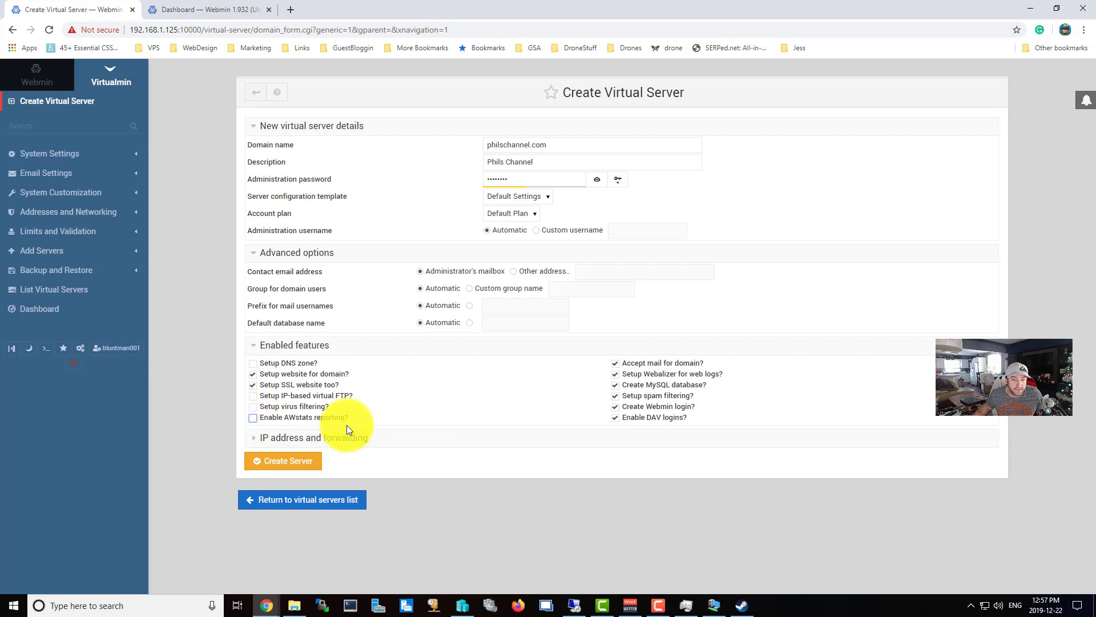
pyautogui.click(615, 366)
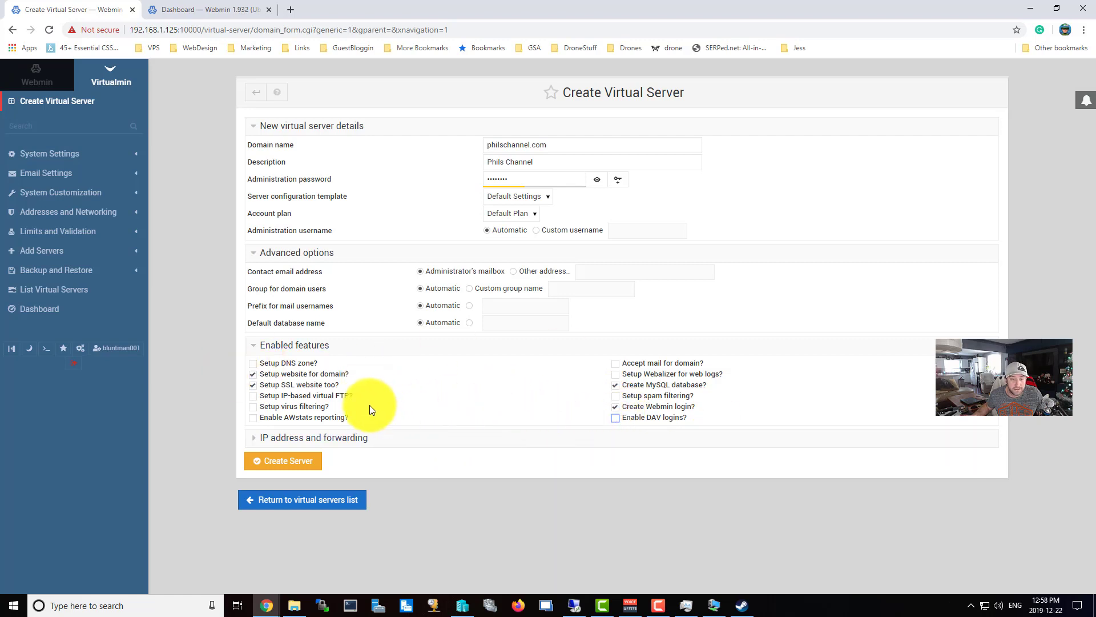
pyautogui.click(312, 439)
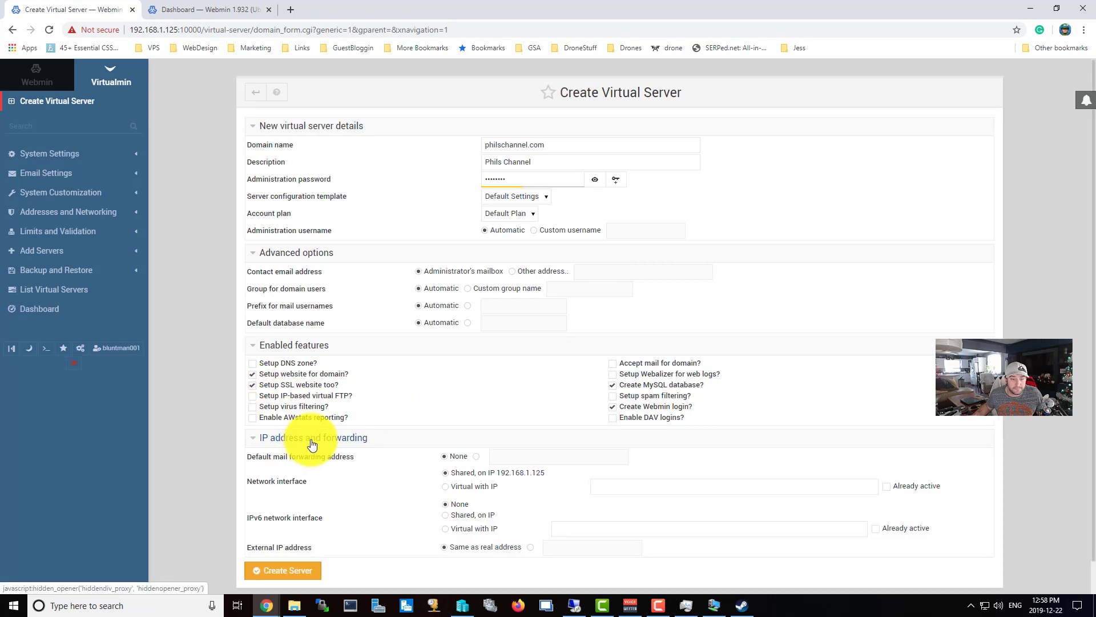
pyautogui.scroll(-2, 498, 460)
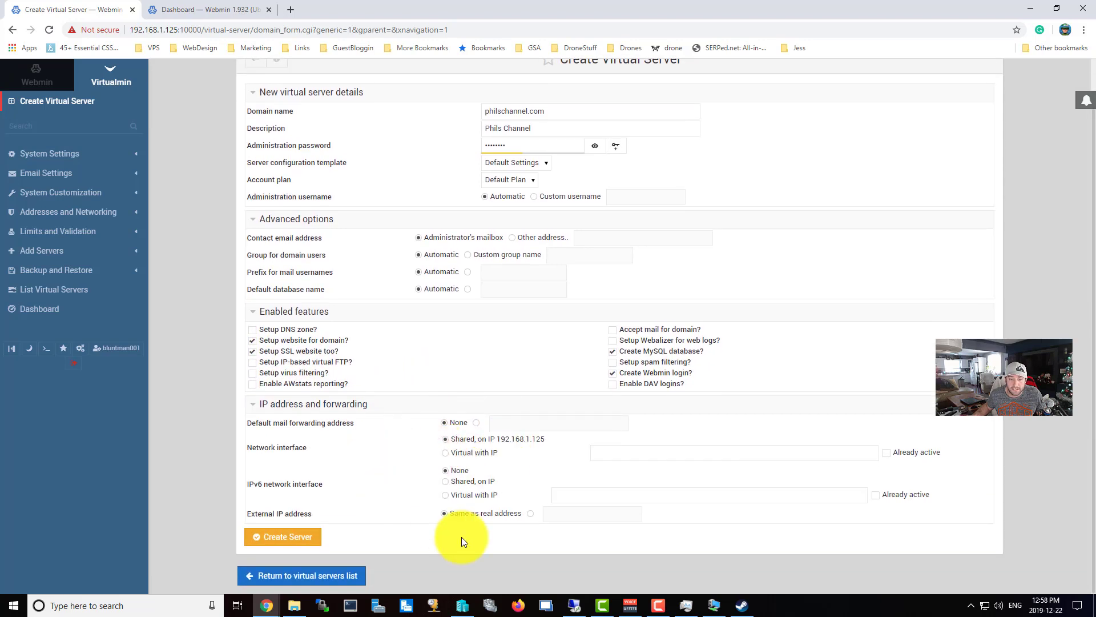
pyautogui.click(294, 541)
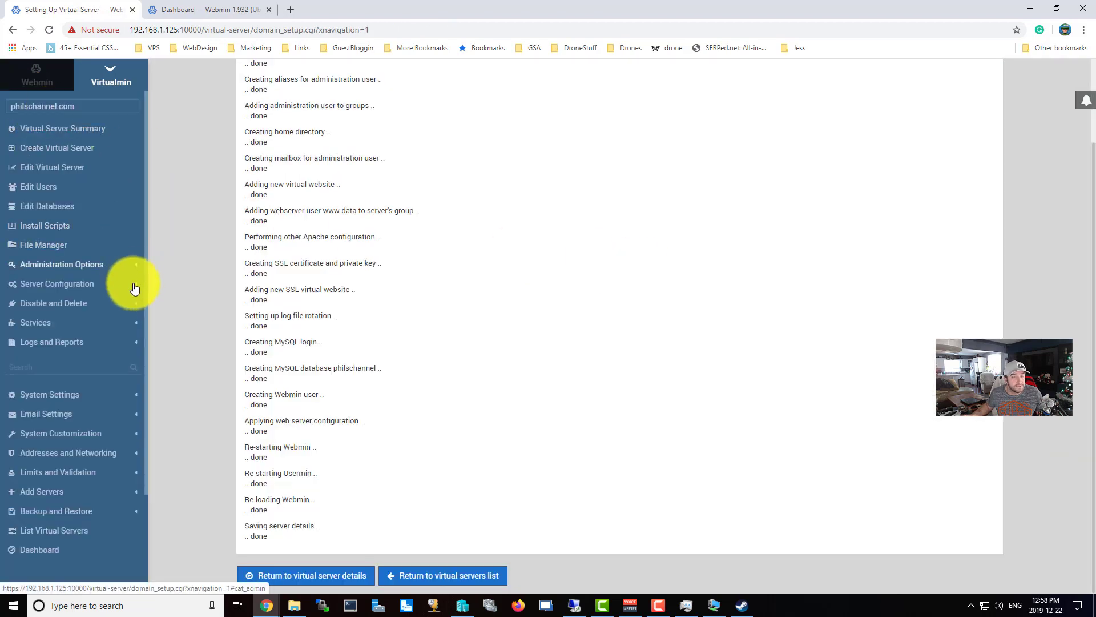
# Install WordPress at the top level of philschannel.com using the philschannel MySQL database.
pyautogui.click(56, 227)
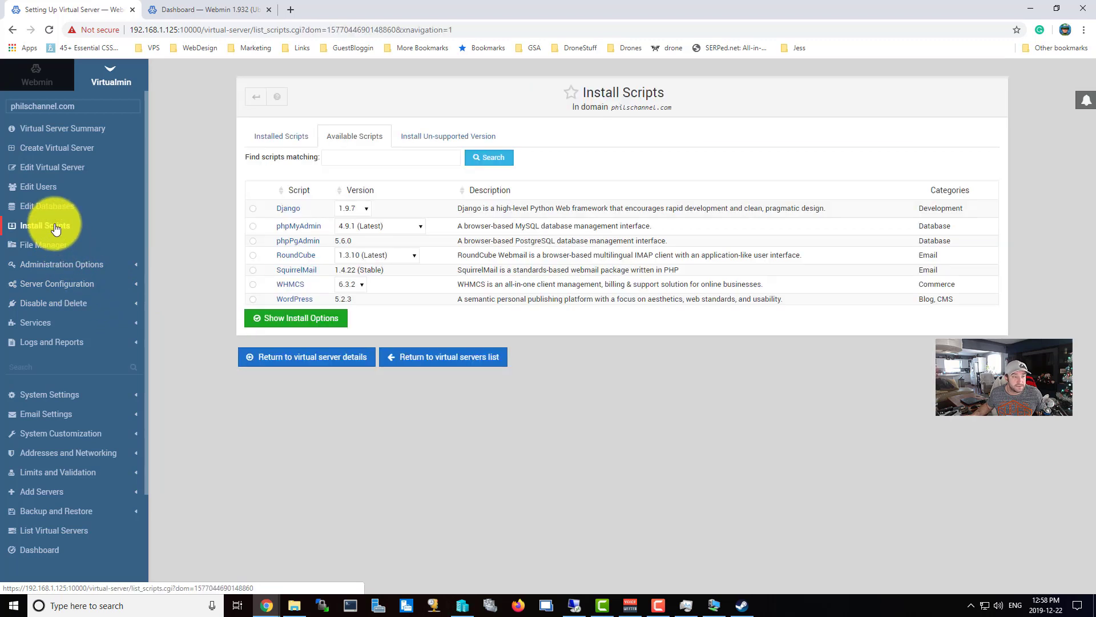
pyautogui.click(253, 299)
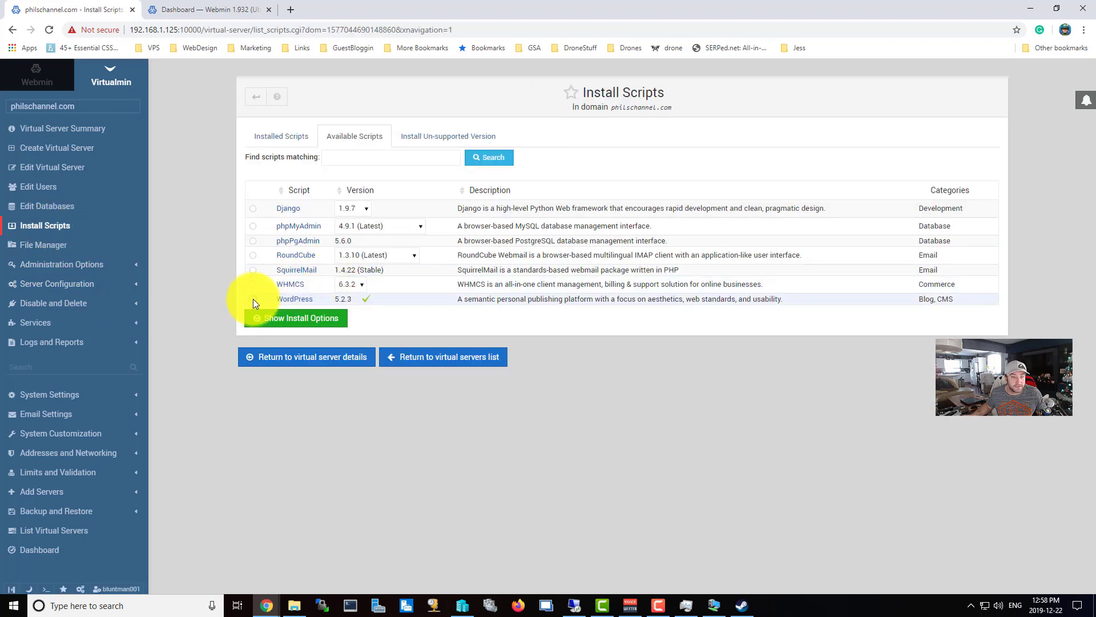
pyautogui.click(312, 318)
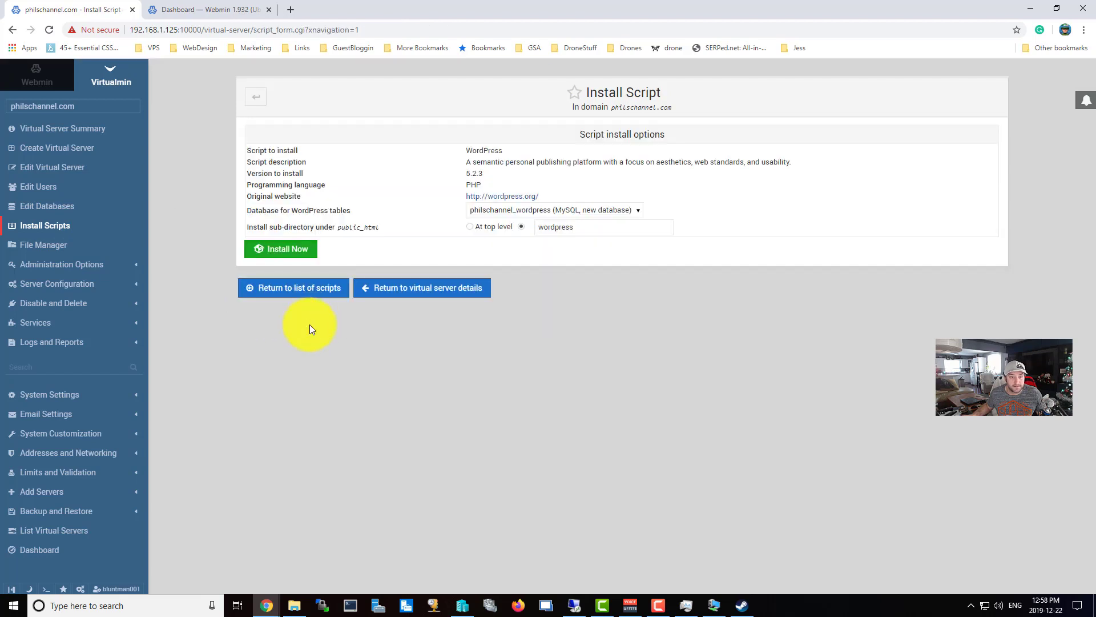
pyautogui.click(585, 210)
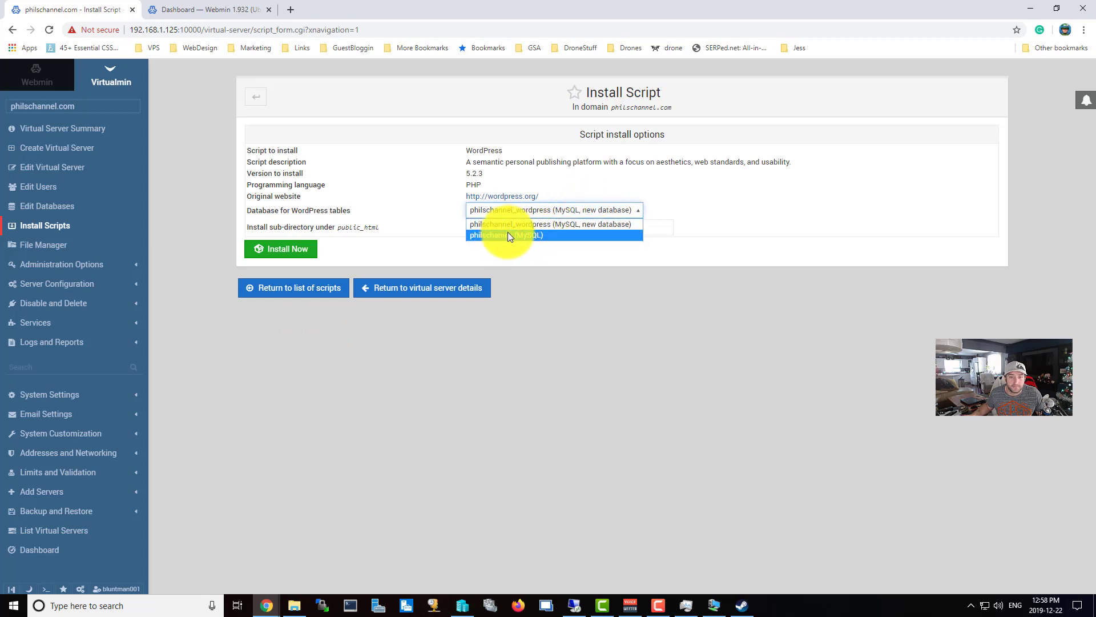
pyautogui.click(524, 234)
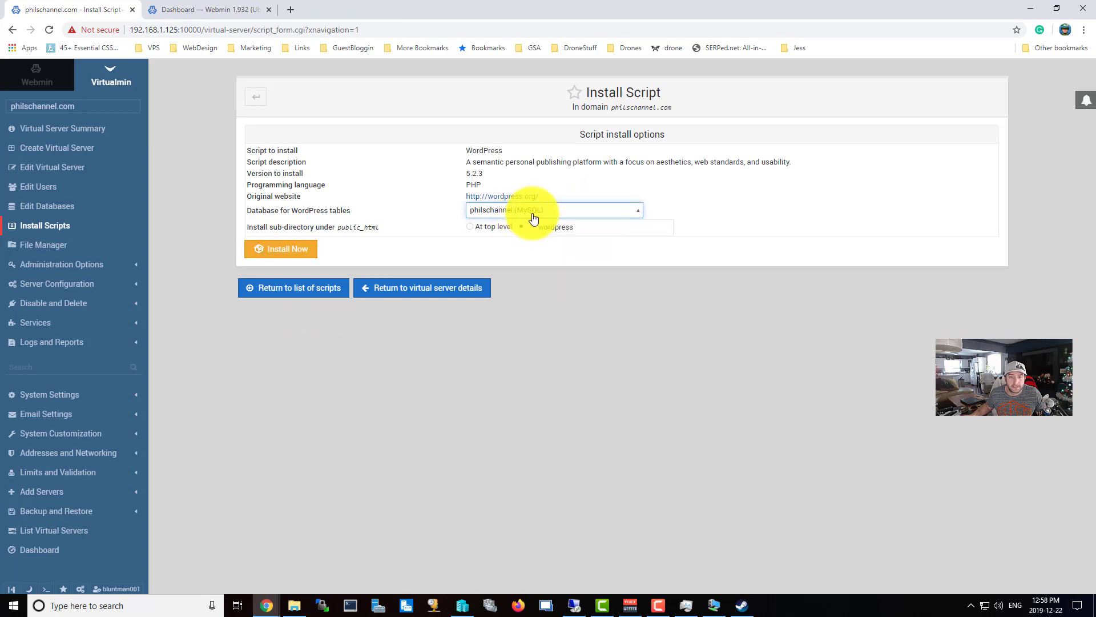
pyautogui.click(471, 227)
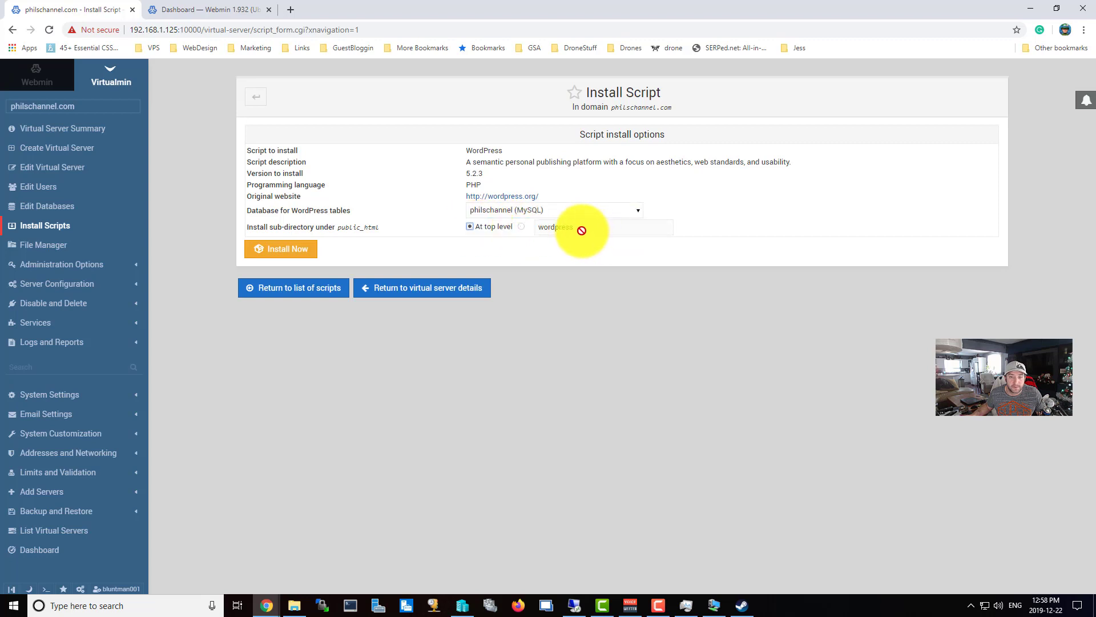
pyautogui.click(285, 251)
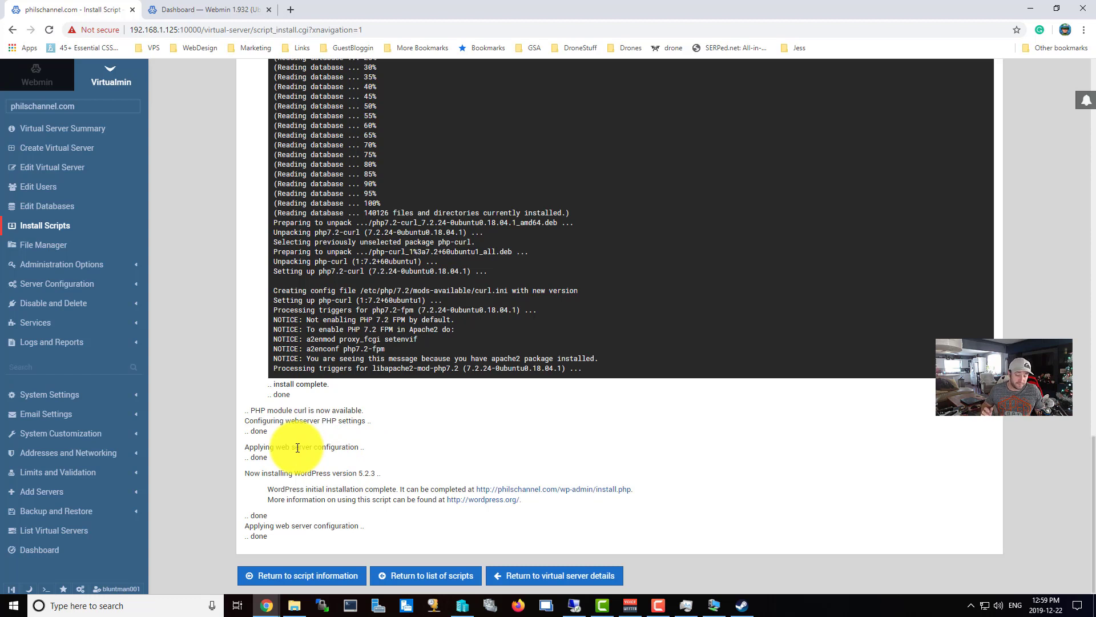
pyautogui.click(402, 30)
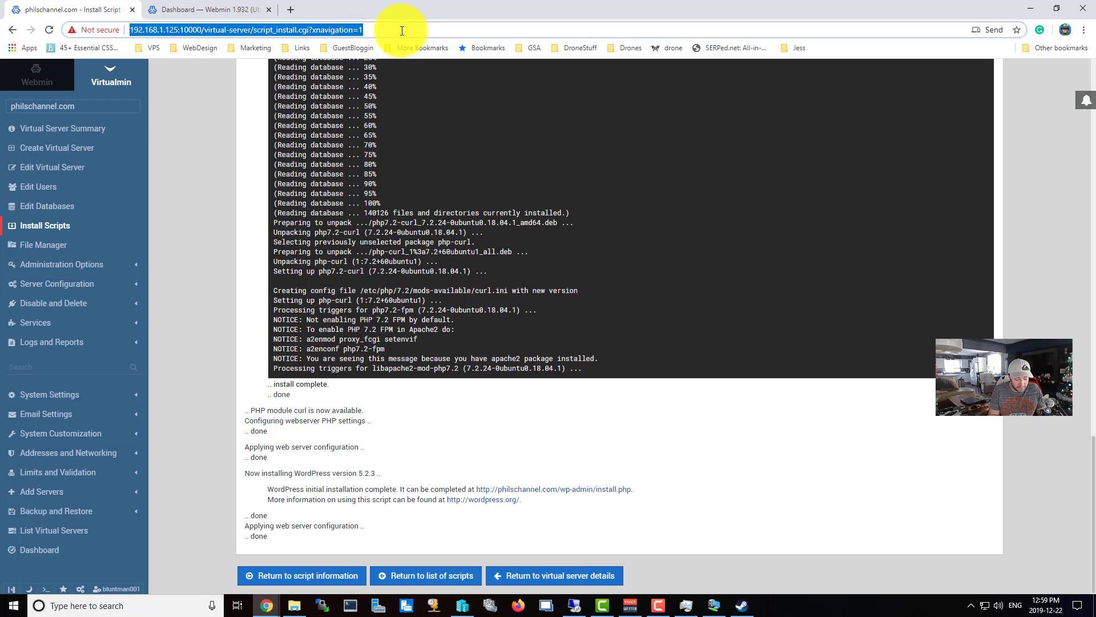
# Sign in to the pfSense router at 192.168.1.1:444 as admin.
pyautogui.write('192.192')
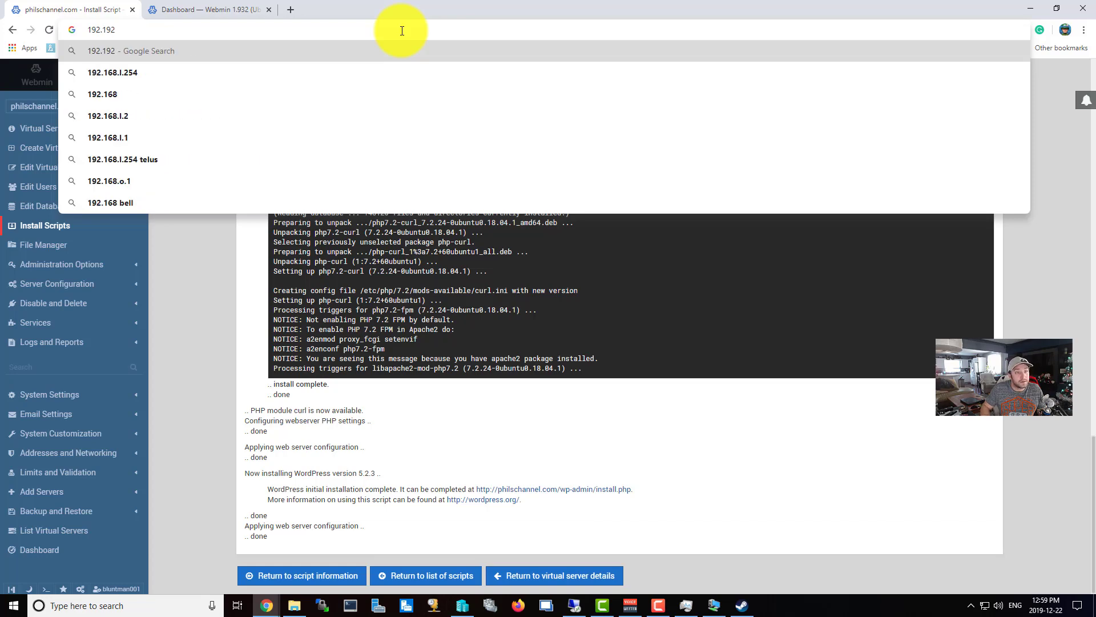
pyautogui.press('BackSpace')
pyautogui.press('BackSpace')
pyautogui.write('68.1.1')
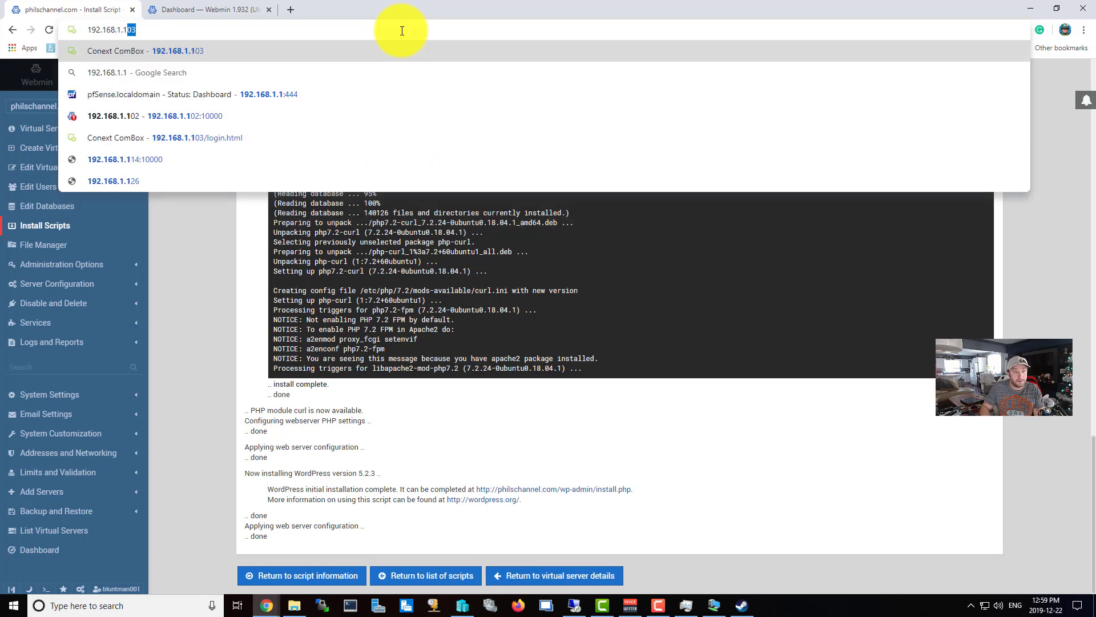
pyautogui.write(':444')
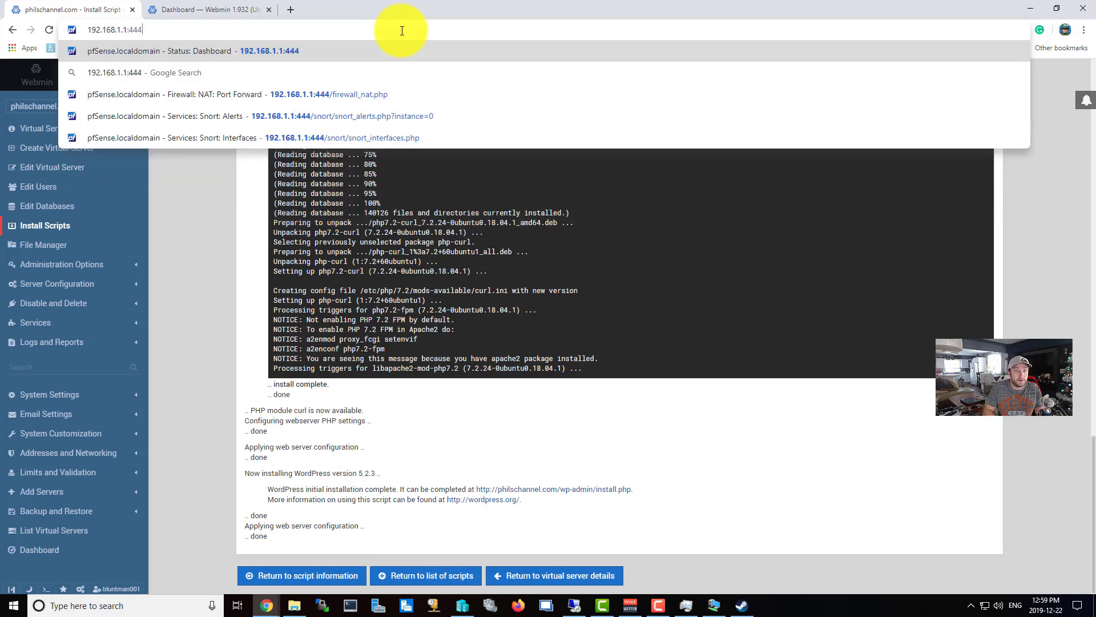
pyautogui.press('Return')
pyautogui.write('admin')
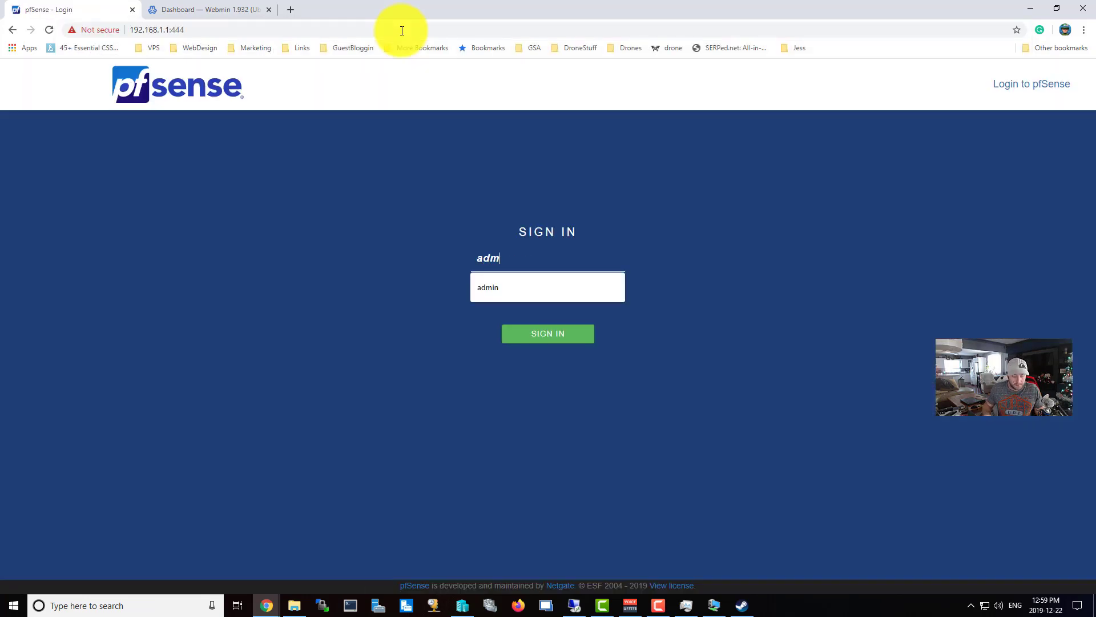
pyautogui.press('Tab')
pyautogui.write('********')
pyautogui.press('Return')
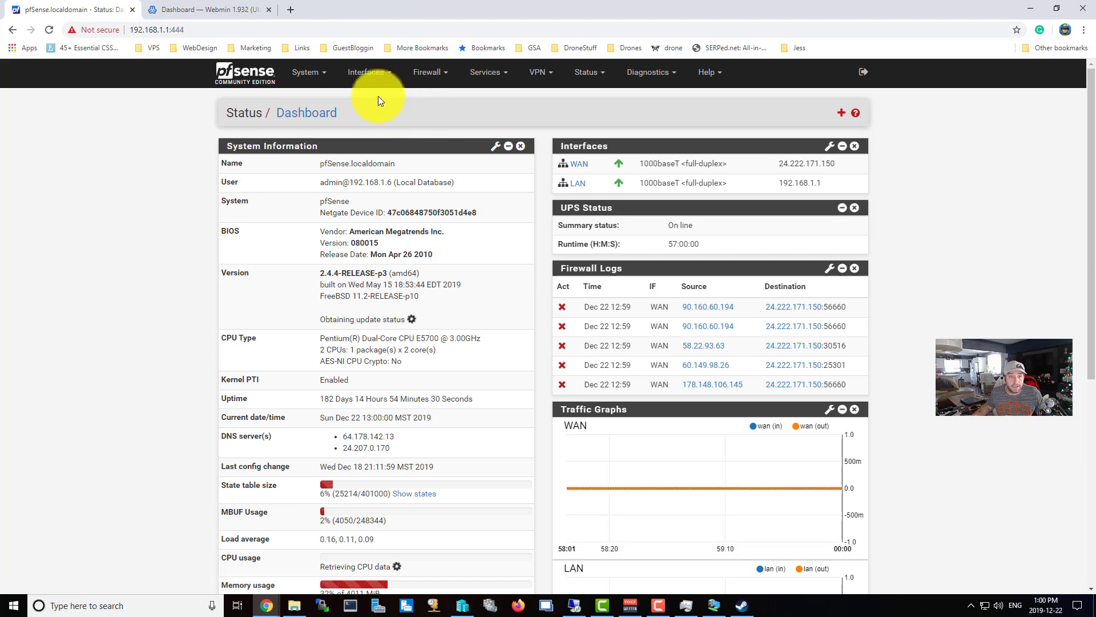
# Open Firewall > NAT port forward rules and tick the port 80 (HTTP) rule.
pyautogui.click(422, 76)
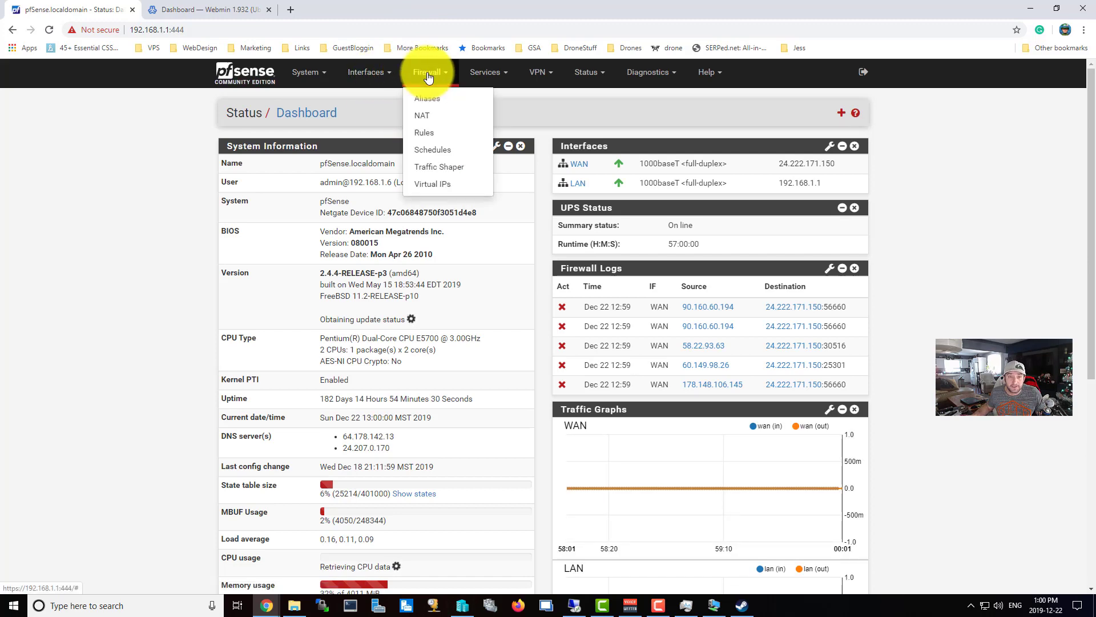
pyautogui.click(427, 121)
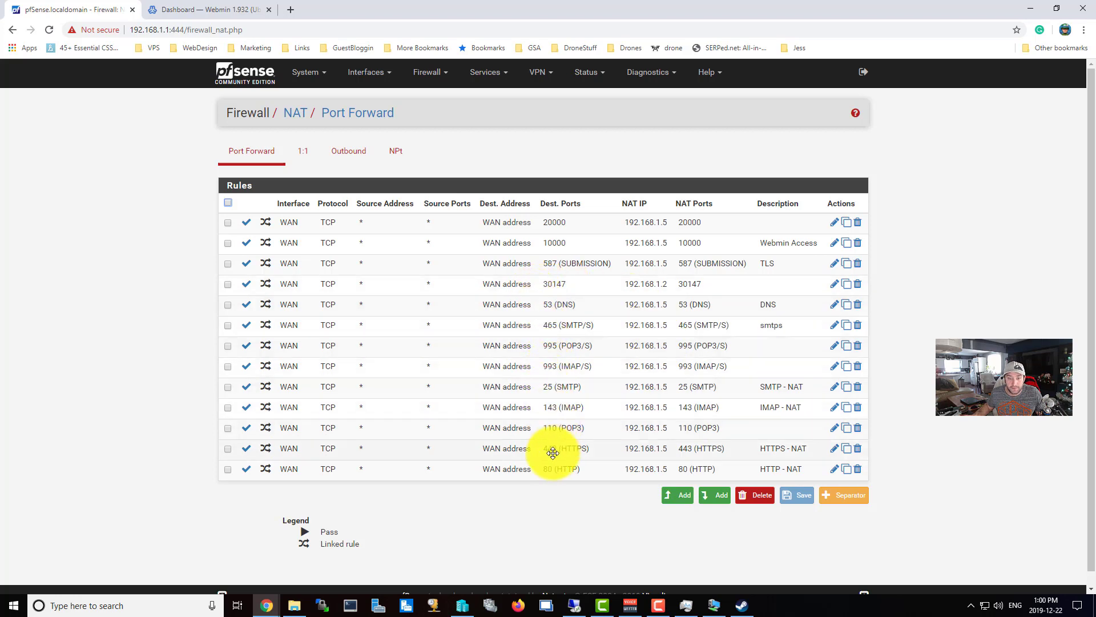
pyautogui.click(544, 472)
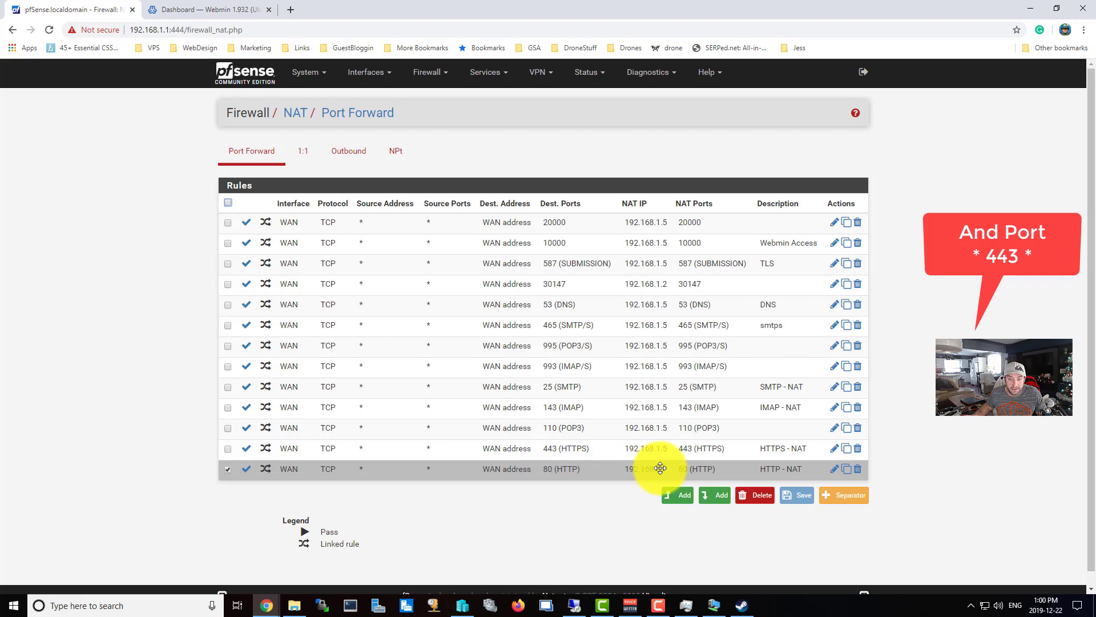
# Select the server IP 192.168.1.125 in Webmin's address bar, then open Virtualmin for philschannel.com.
pyautogui.click(199, 8)
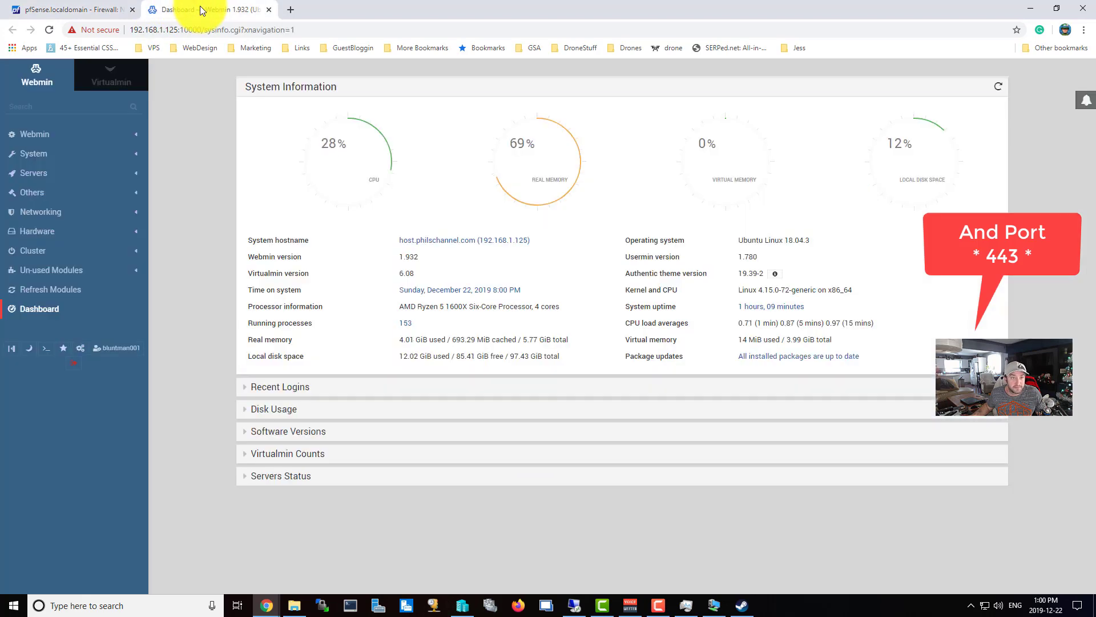
pyautogui.click(176, 30)
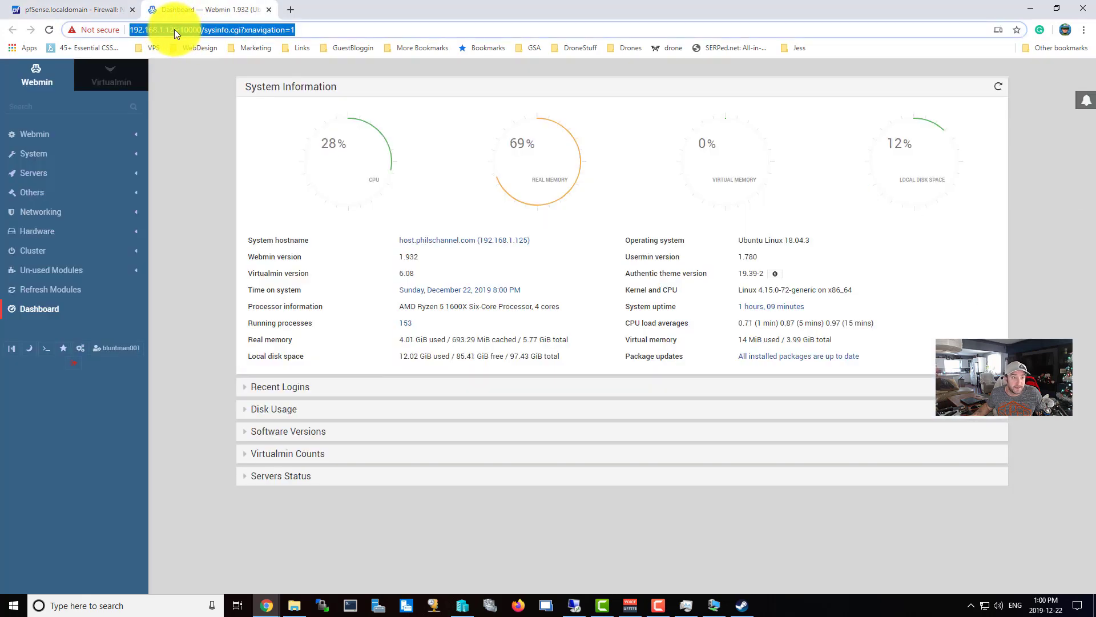
pyautogui.click(177, 30)
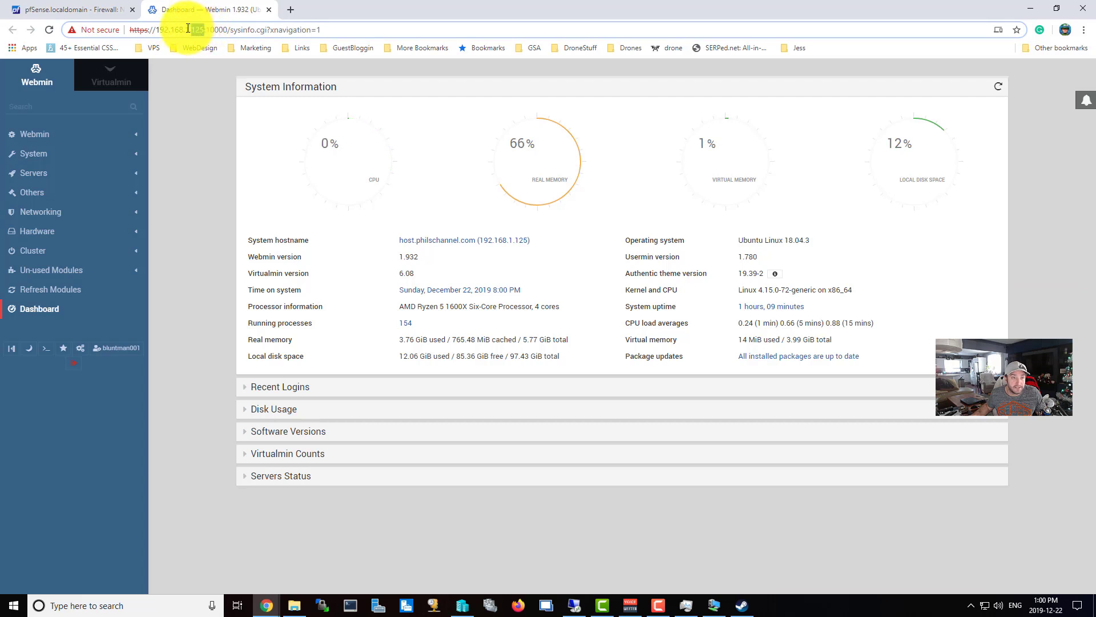
pyautogui.moveTo(204, 30); pyautogui.dragTo(157, 28)
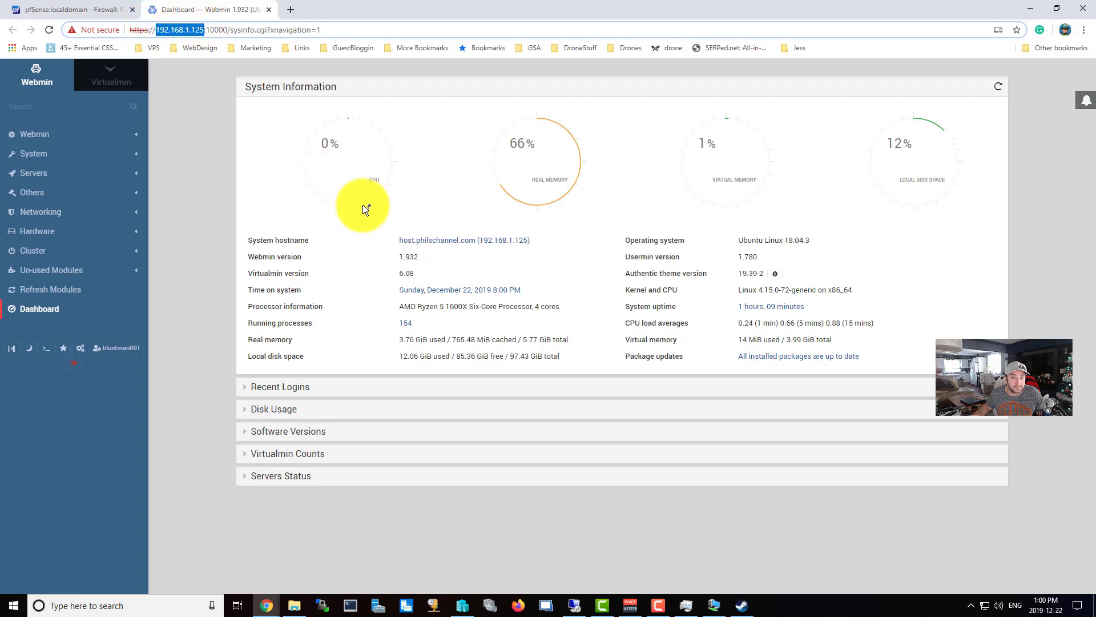
pyautogui.click(237, 206)
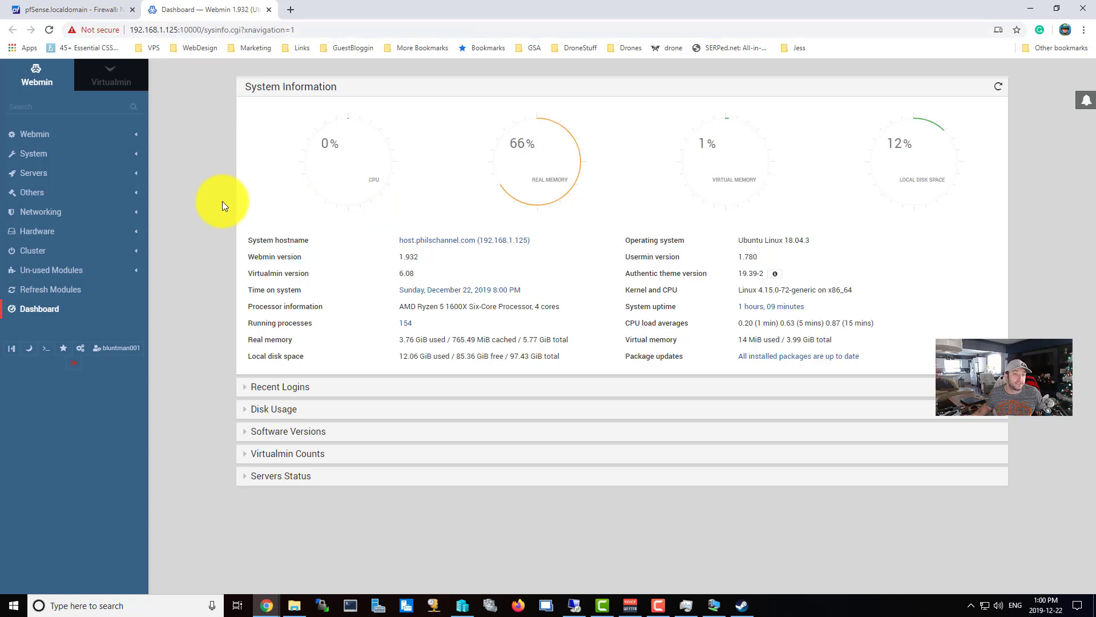
pyautogui.click(121, 78)
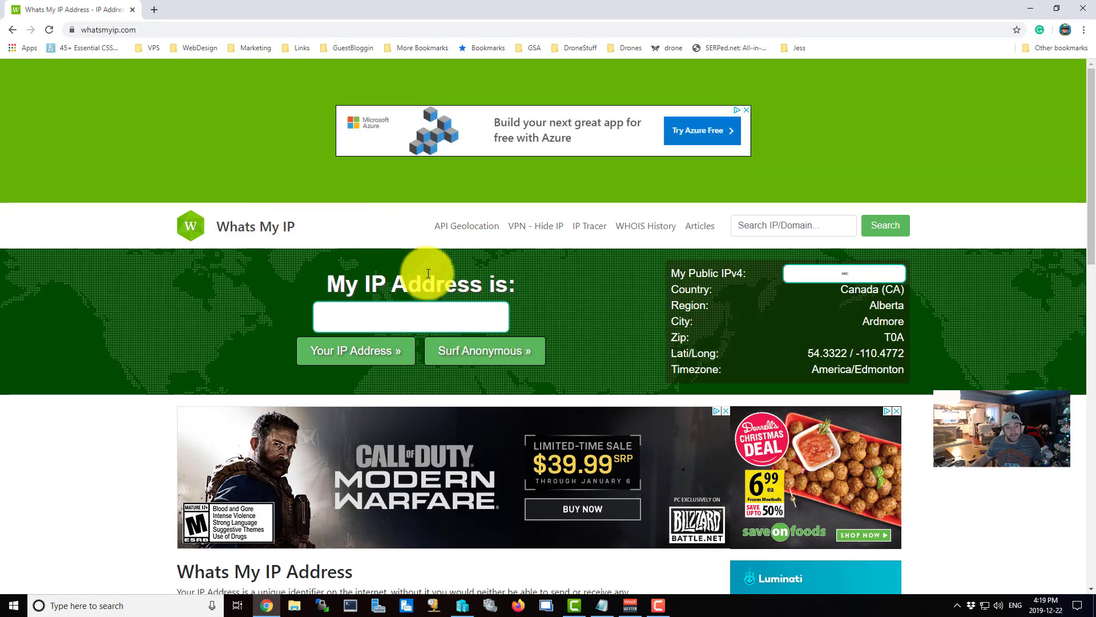
# Try to copy the public IPv4 address shown on whatsmyip.com.
pyautogui.rightClick(485, 312)
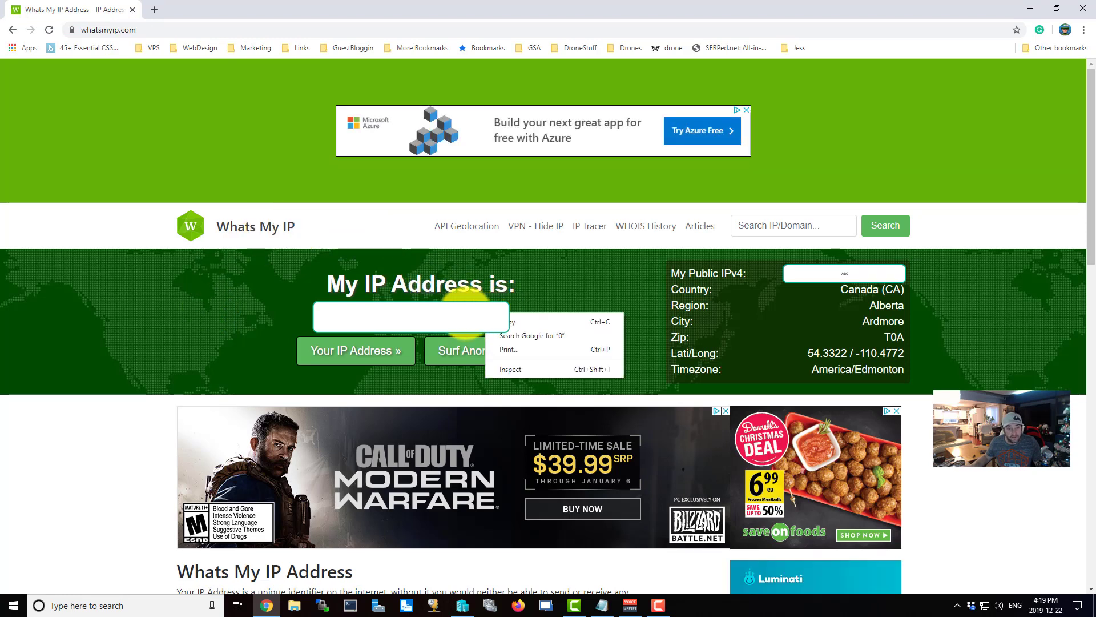
pyautogui.click(453, 312)
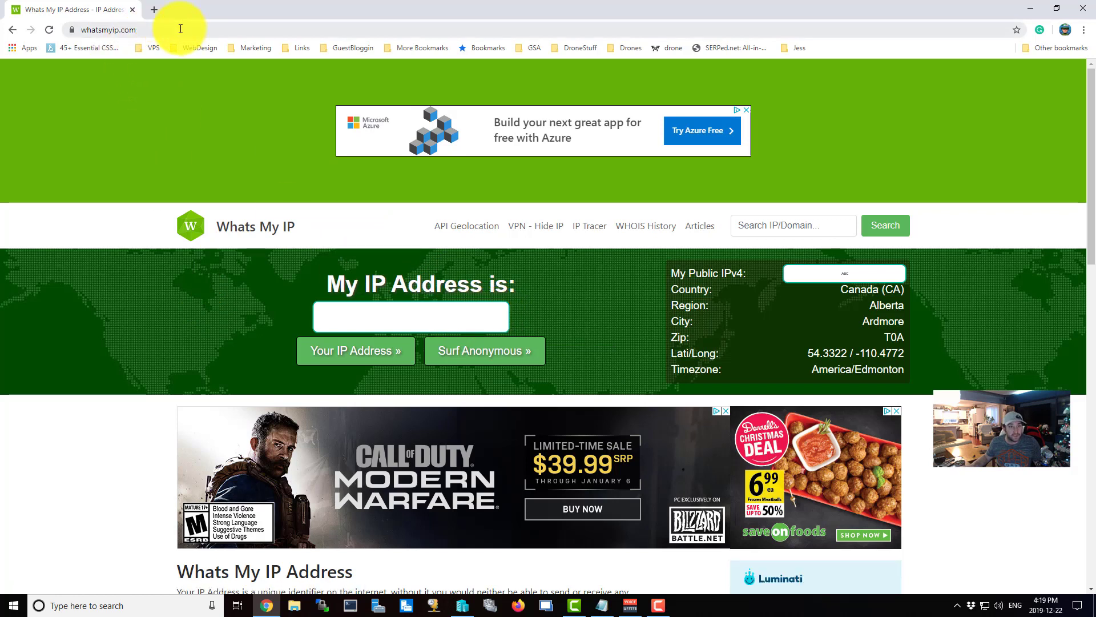
pyautogui.click(145, 26)
pyautogui.click(460, 301)
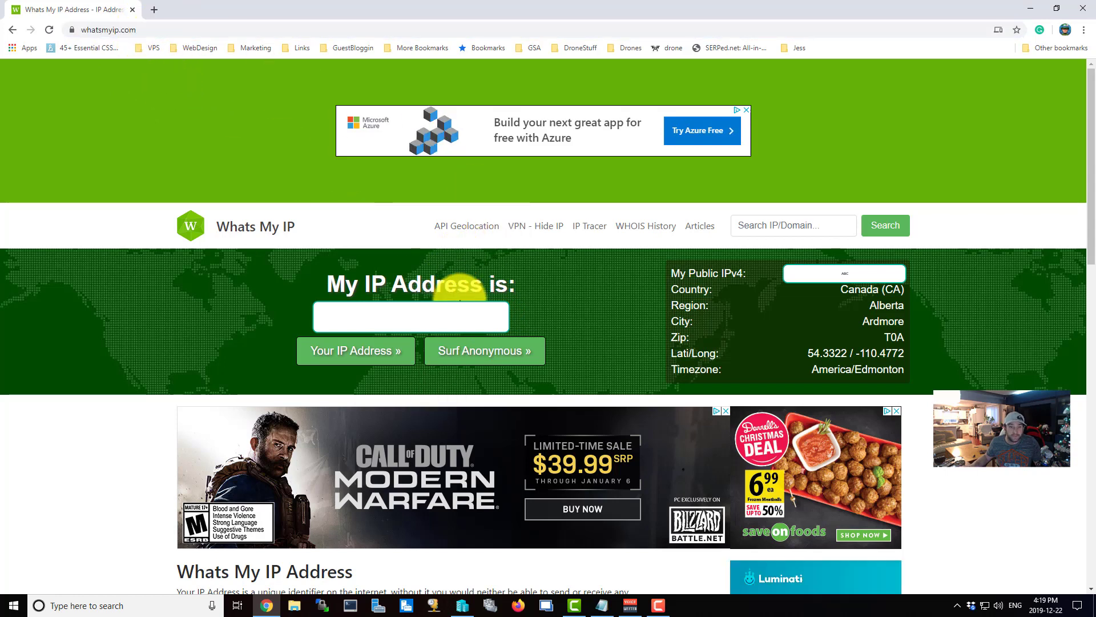